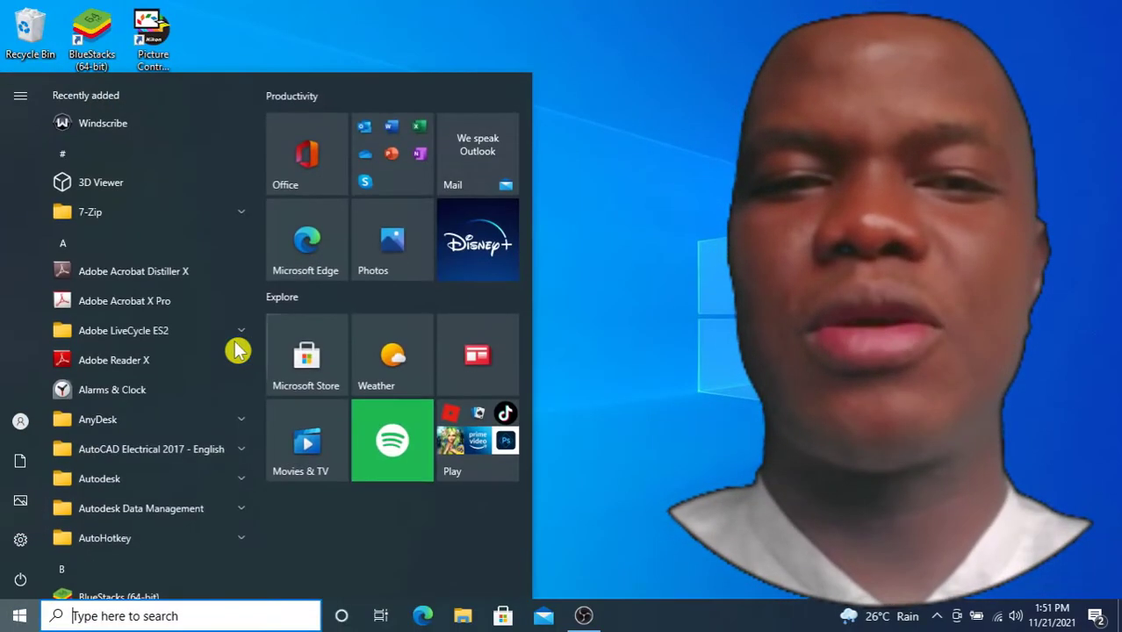
Step: Launch Visio and open the recent LightSpeed_TitleBlock template
type("vid")
type("io")
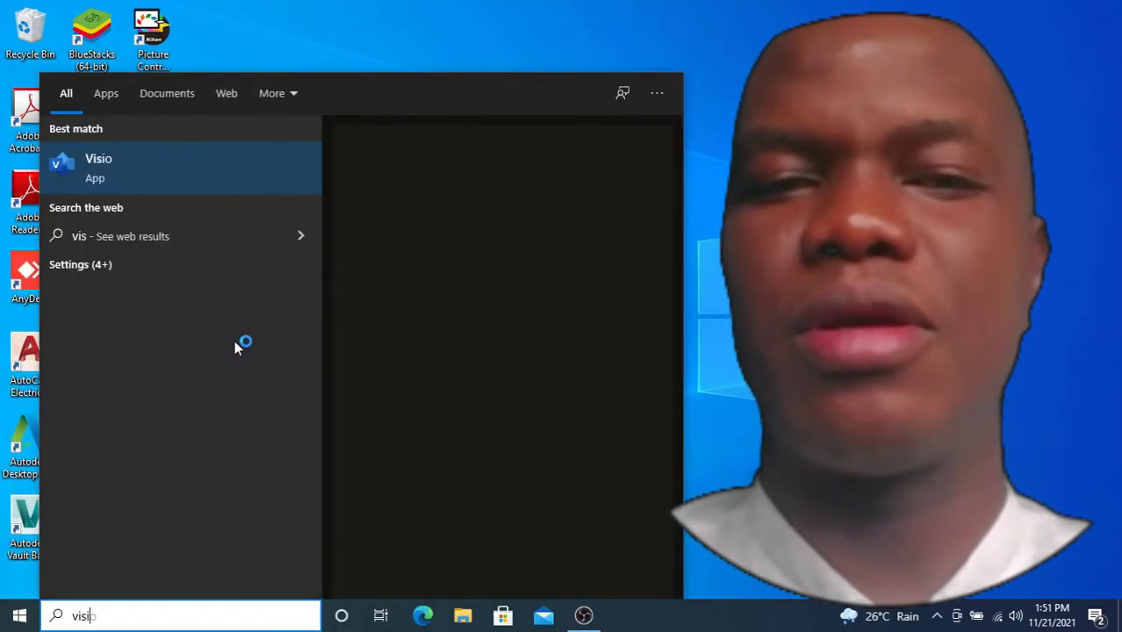
left_click(173, 189)
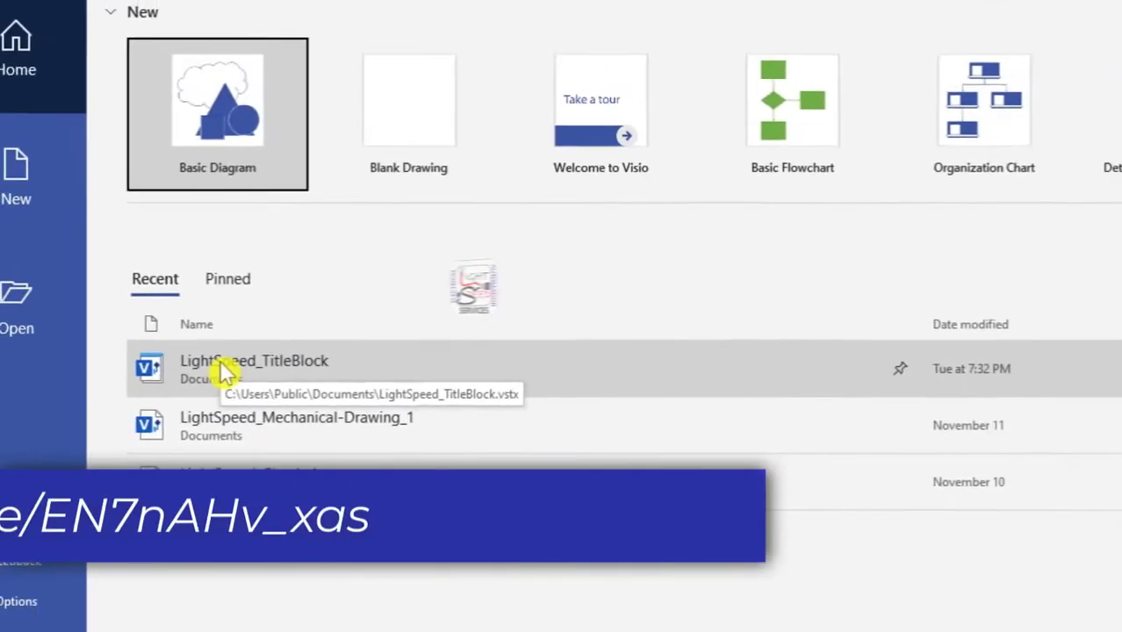
left_click(224, 373)
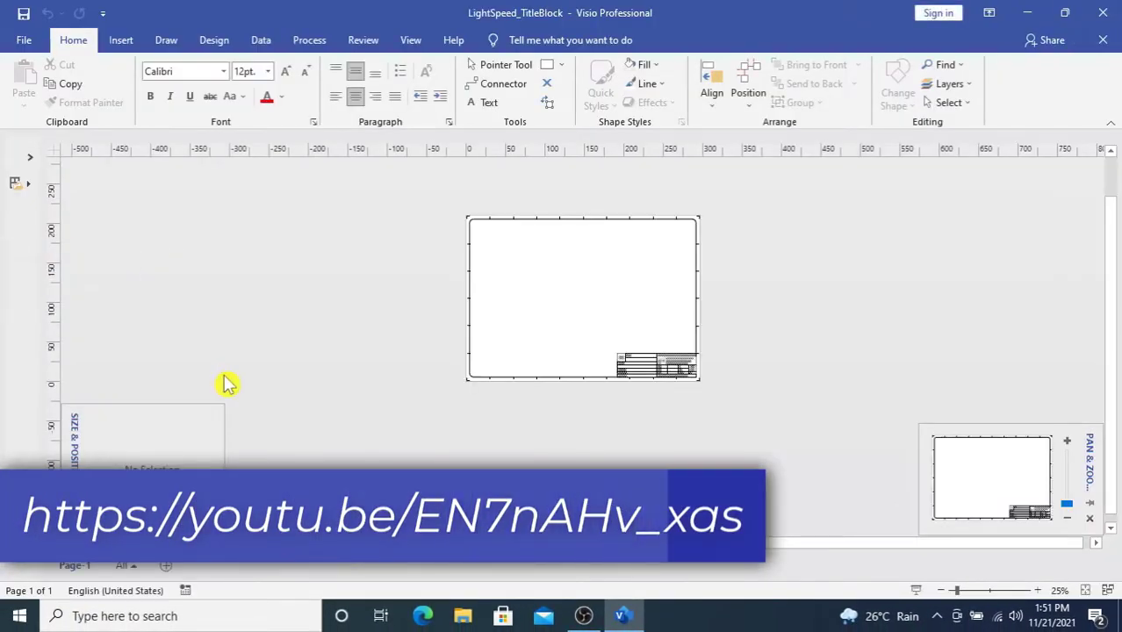
scroll(626, 248, "up", 2)
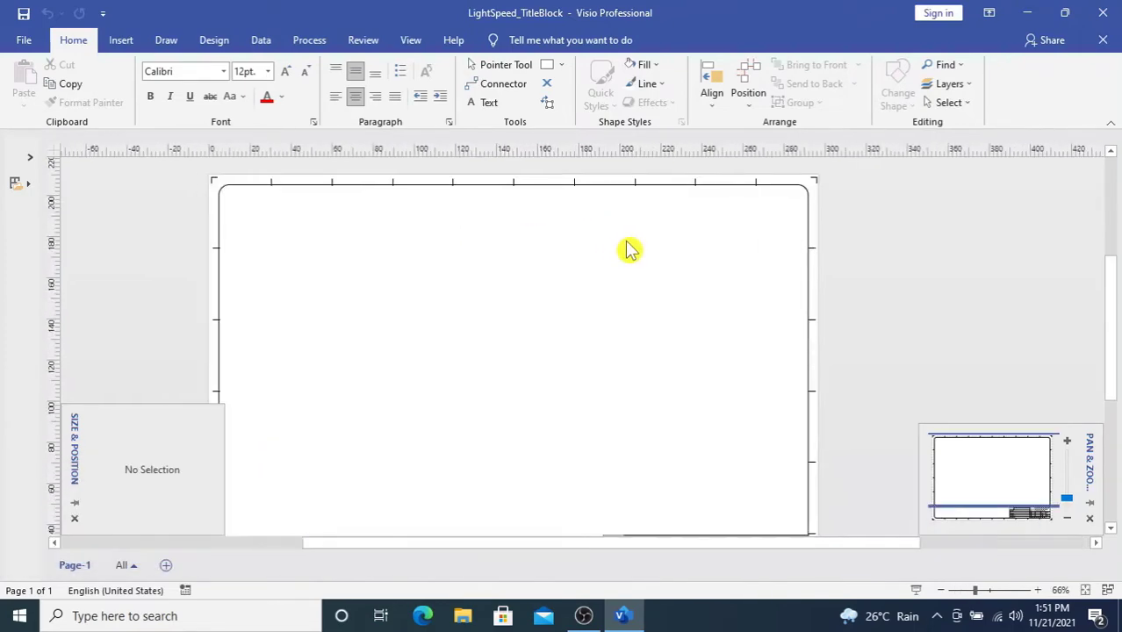
scroll(628, 251, "down", 1)
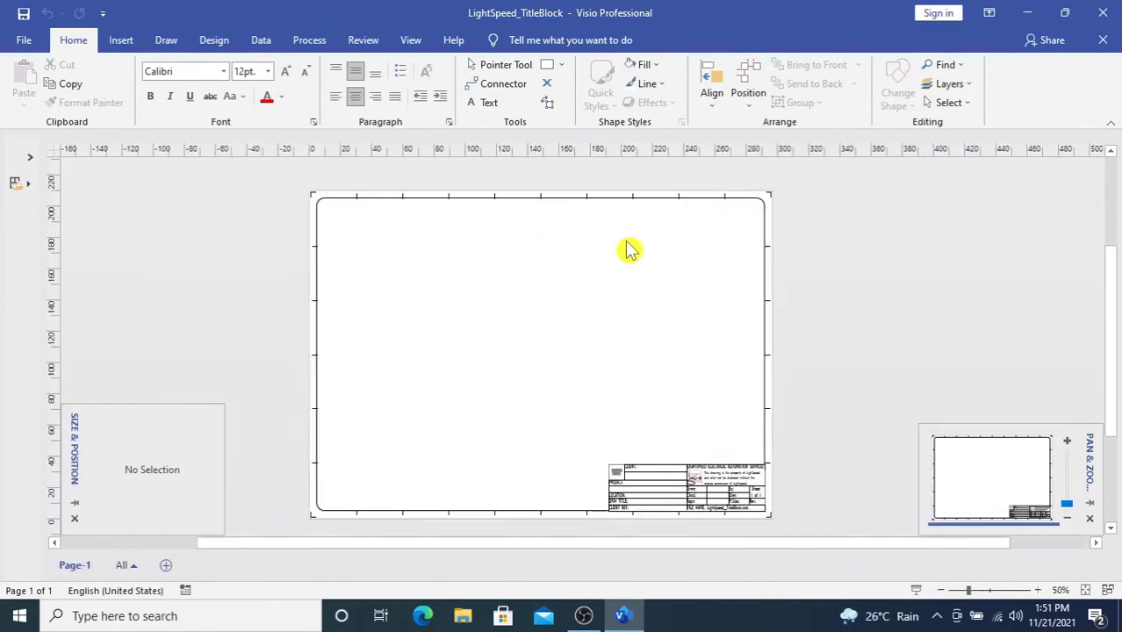
Step: Check the file type and location offered for saving the drawing without saving it
left_click(23, 44)
left_click(60, 258)
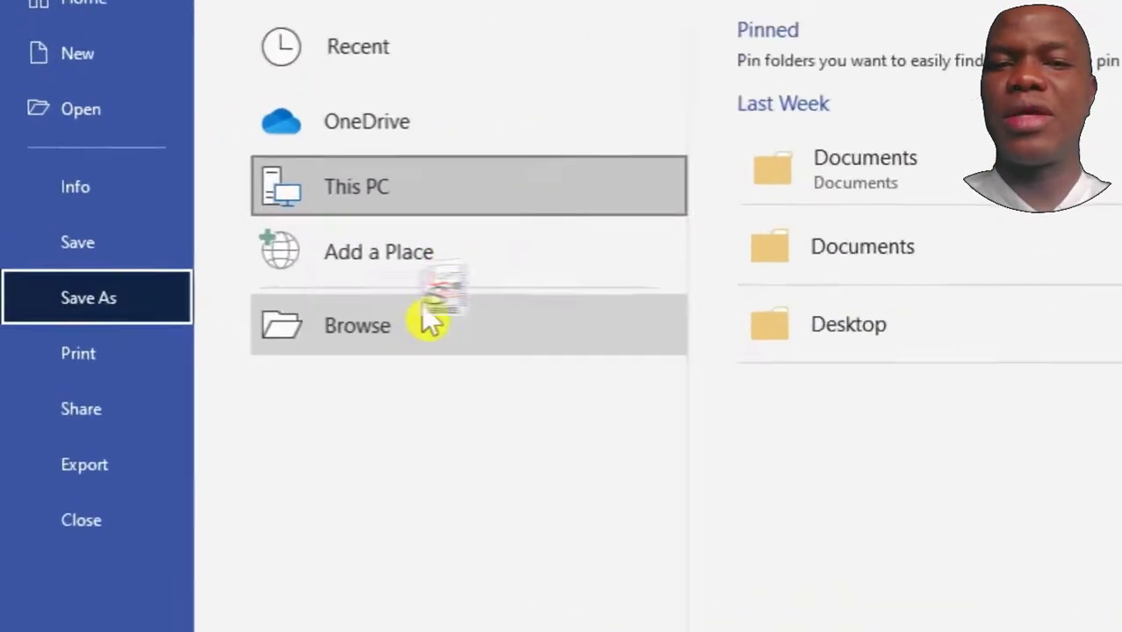
left_click(214, 348)
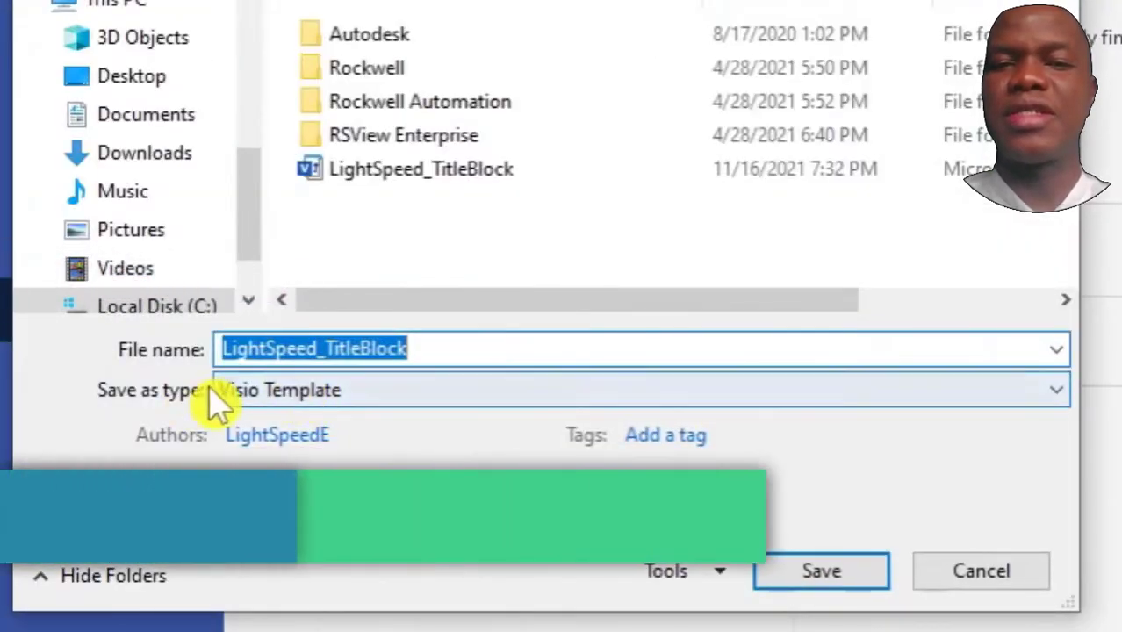
left_click(984, 573)
key("Escape")
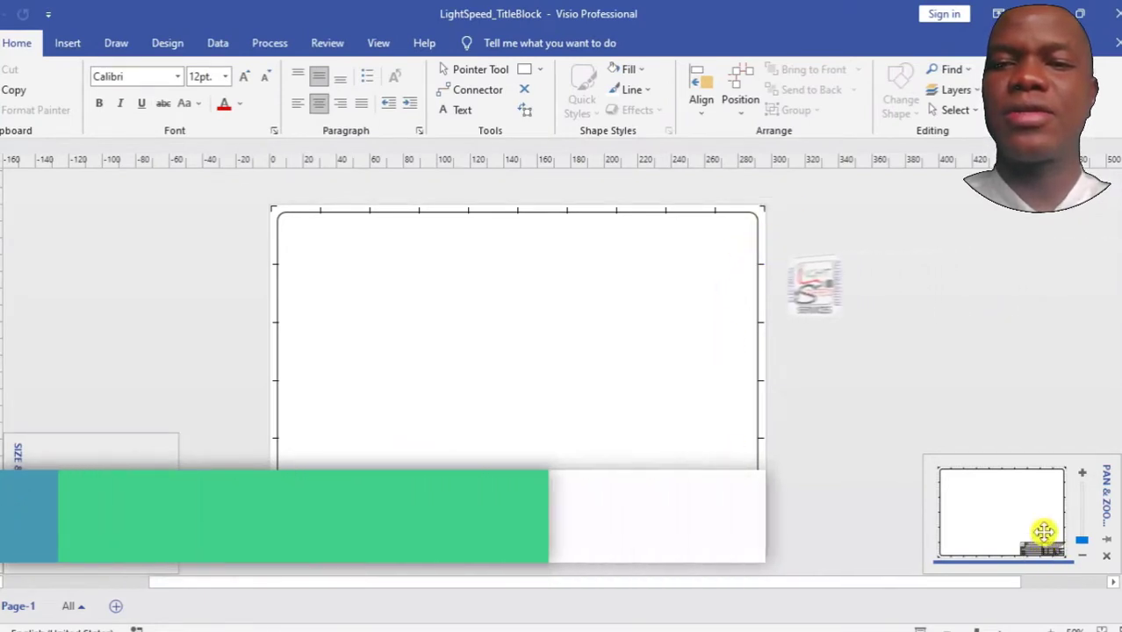
Step: Show the Size & Position and Pan & Zoom task panes
left_click(1107, 556)
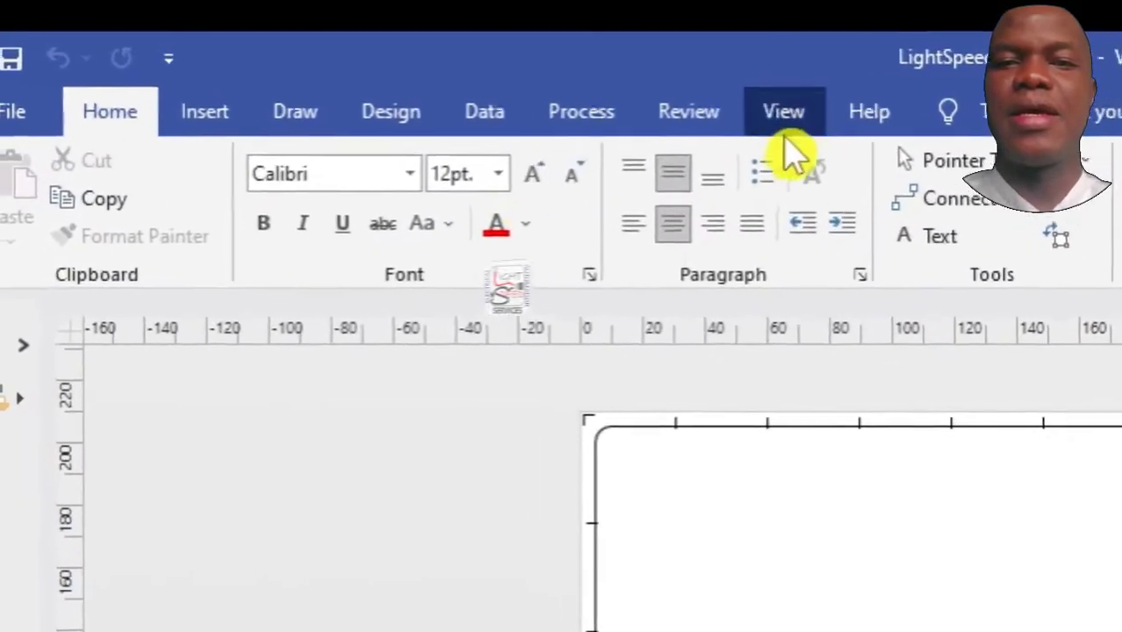
left_click(378, 43)
left_click(397, 249)
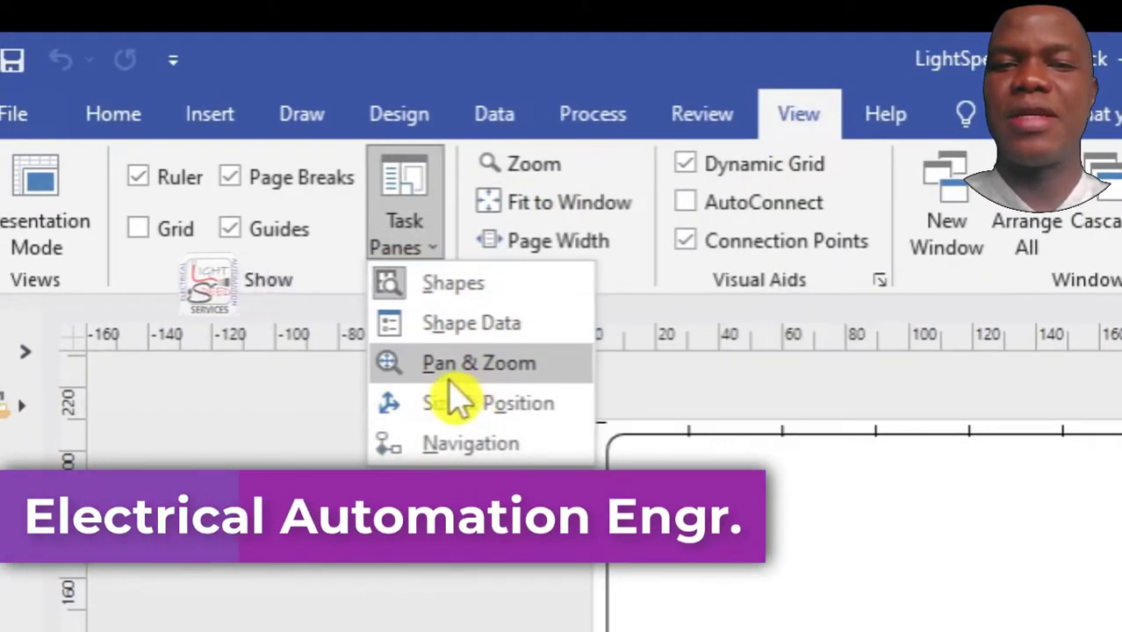
left_click(487, 412)
left_click(428, 249)
left_click(468, 367)
left_click(430, 246)
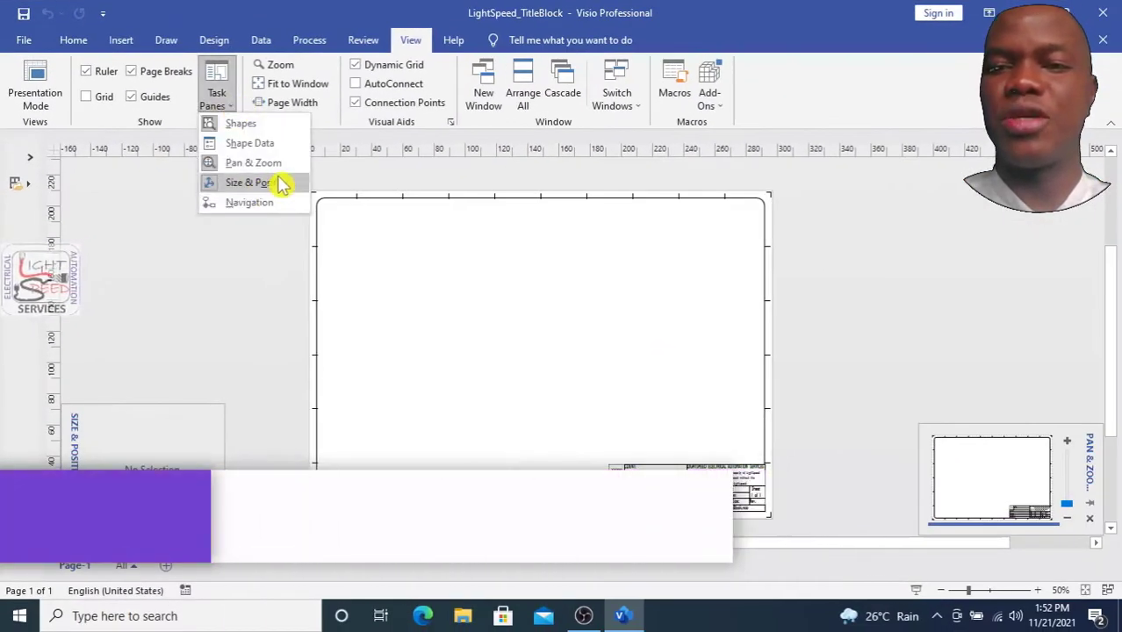
Step: Add a 0 text label in the page's top margin near the left corner, in 10 pt Barlow Condensed Thin
left_click(1004, 484)
left_click_drag(1006, 504, 974, 447)
mouse_move(1027, 510)
left_mouse_down()
mouse_move(1053, 520)
mouse_move(934, 436)
mouse_move(1007, 428)
mouse_move(970, 439)
mouse_move(1021, 453)
left_mouse_up()
left_click(1069, 519)
left_click(1069, 518)
scroll(1062, 516, "down", 3)
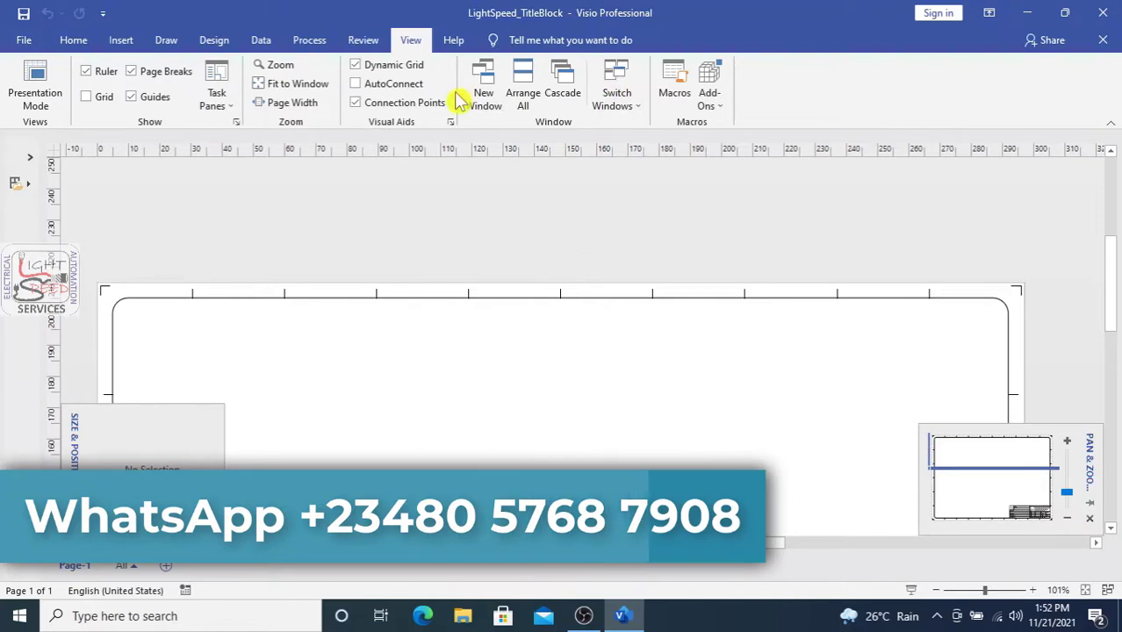
left_click(75, 41)
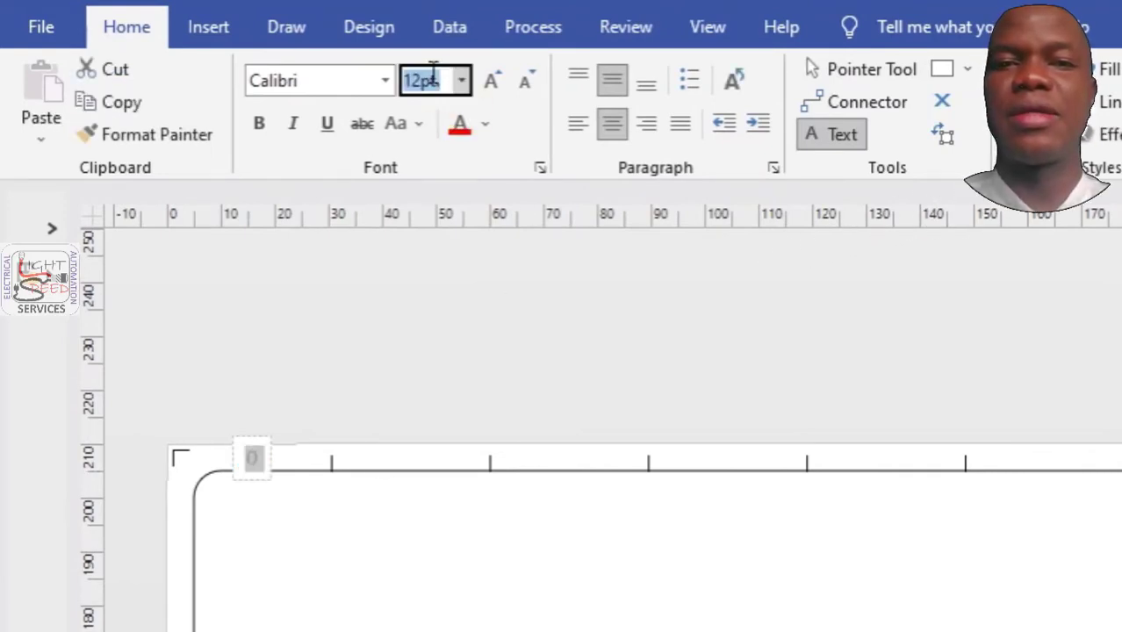
left_click(392, 85)
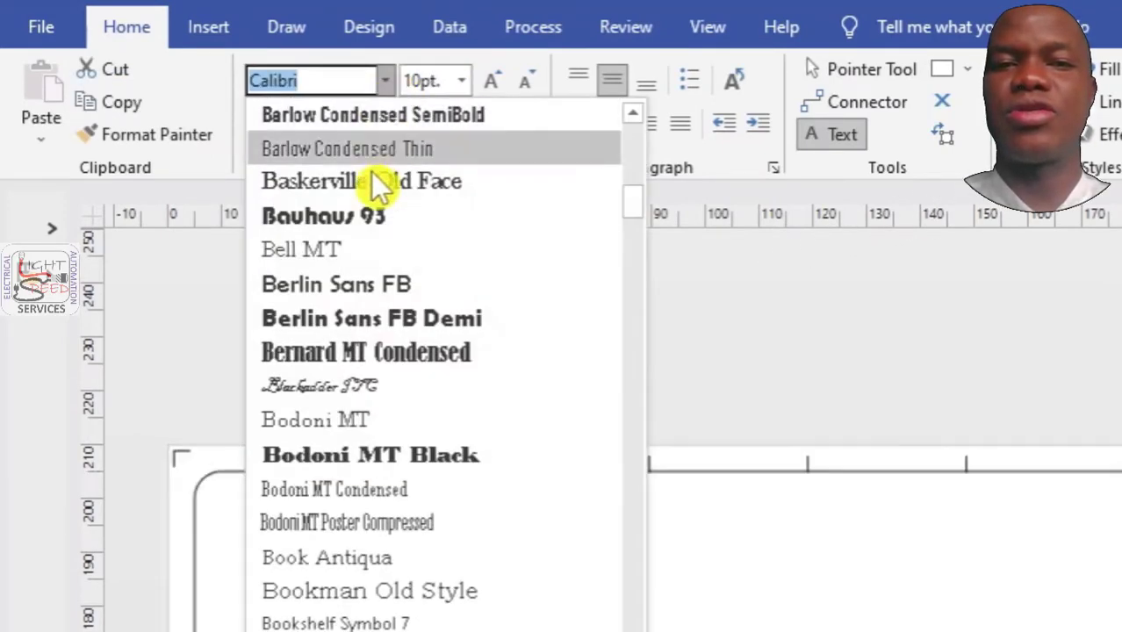
left_click(382, 156)
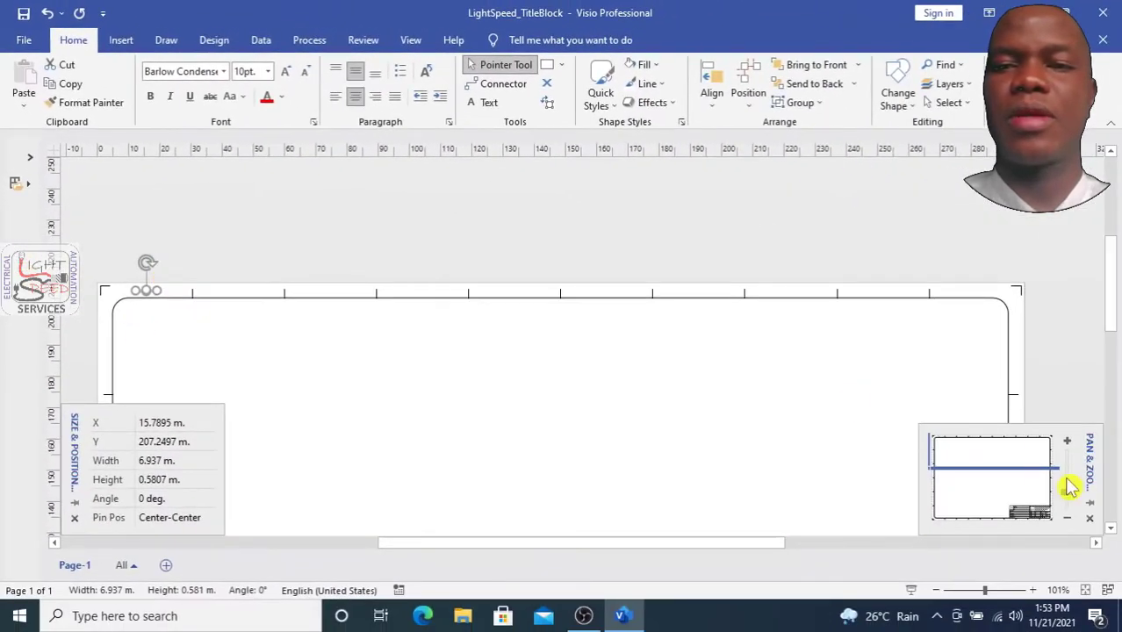
Step: Set the 0 label's Y position to 206.5 m within the top margin strip
mouse_move(1070, 488)
left_mouse_down()
mouse_move(998, 466)
mouse_move(1010, 477)
left_mouse_up()
left_click_drag(954, 446, 960, 444)
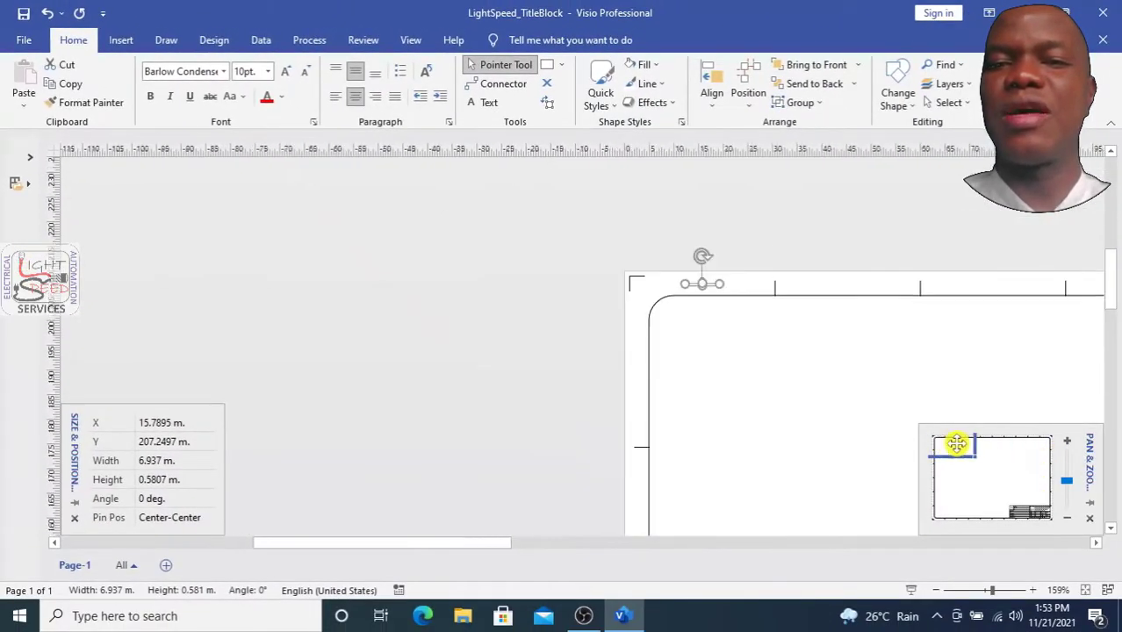
left_click(696, 344)
left_click(654, 292)
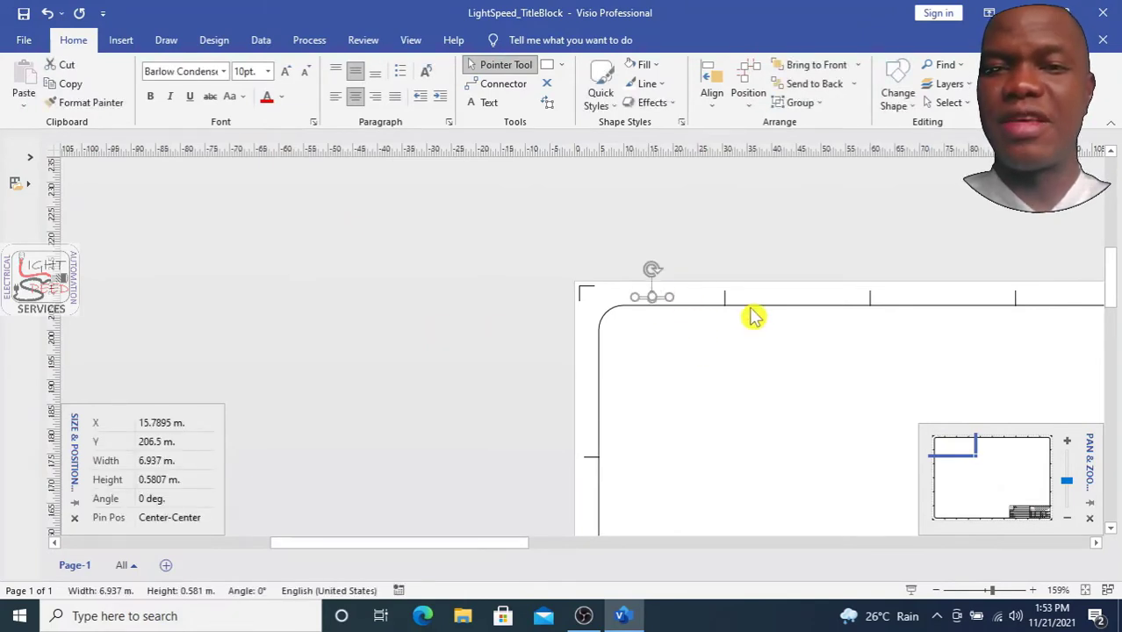
left_click(753, 330)
left_click(651, 298)
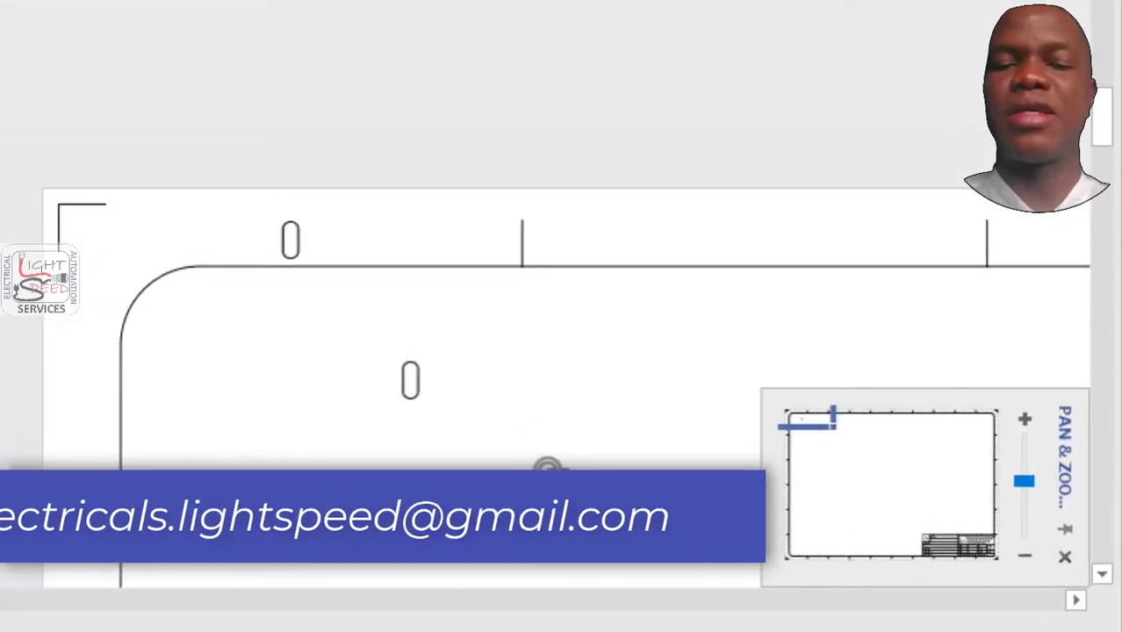
Step: Narrow the original 0 label to 4 m wide and relabel its two copies as 1 and 2
left_click_drag(548, 515, 502, 374)
left_click(294, 242)
left_click_drag(348, 245, 292, 245)
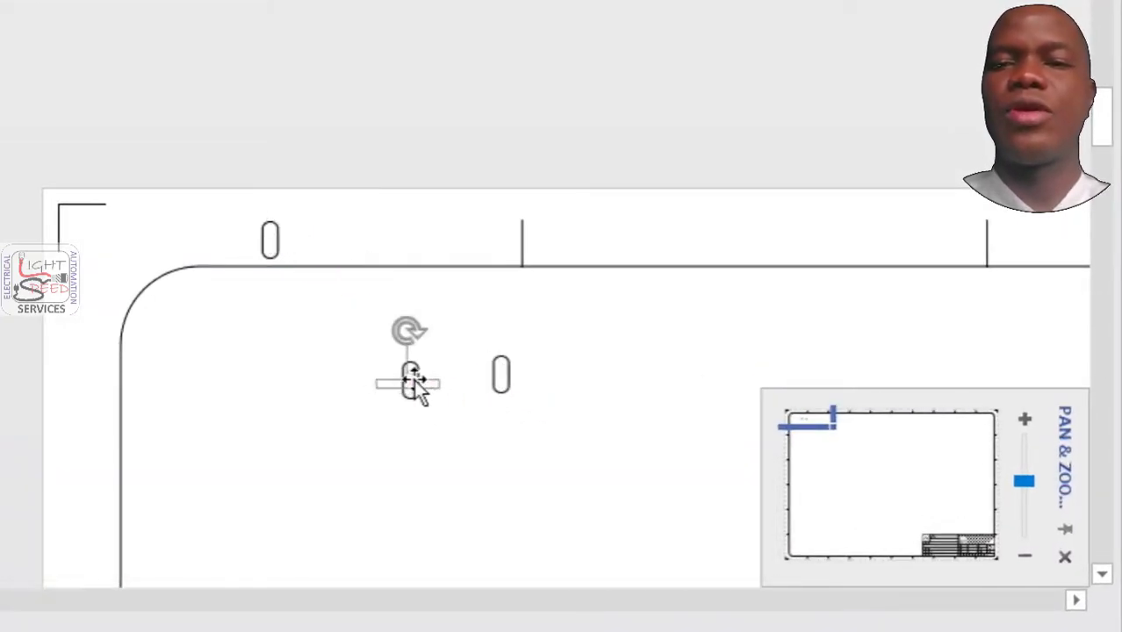
double_click(507, 387)
type("2")
Step: Duplicate the 0, 1 and 2 labels together and change the text of one set to 3, 4 and 5
left_click_drag(621, 466, 149, 176)
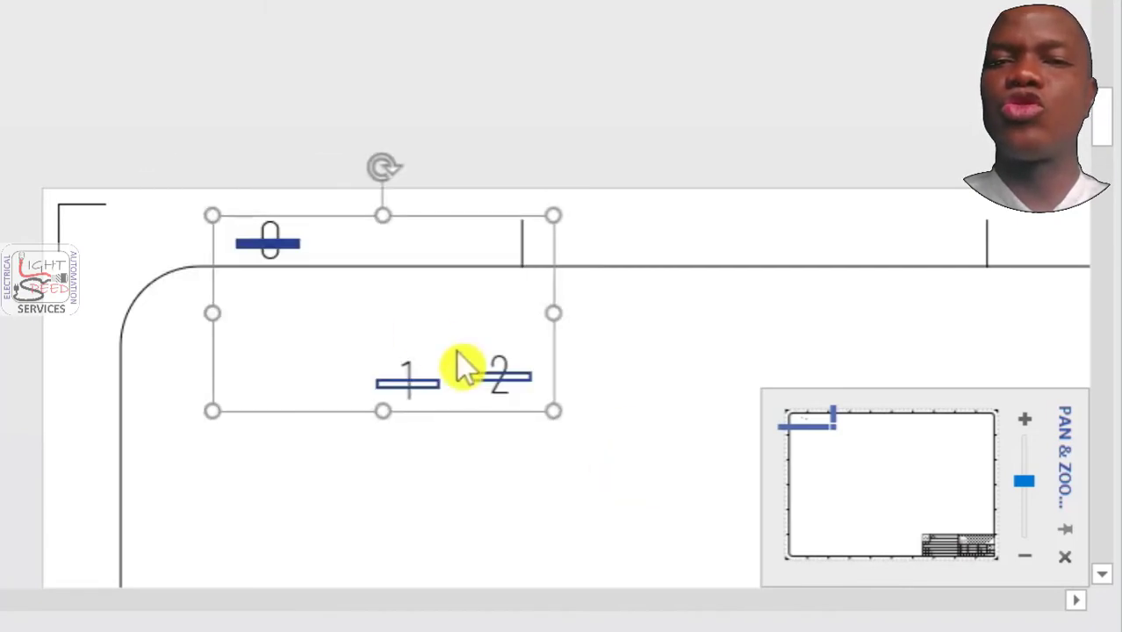
right_click(513, 325)
left_click(625, 77)
right_click(436, 378)
left_click(670, 103)
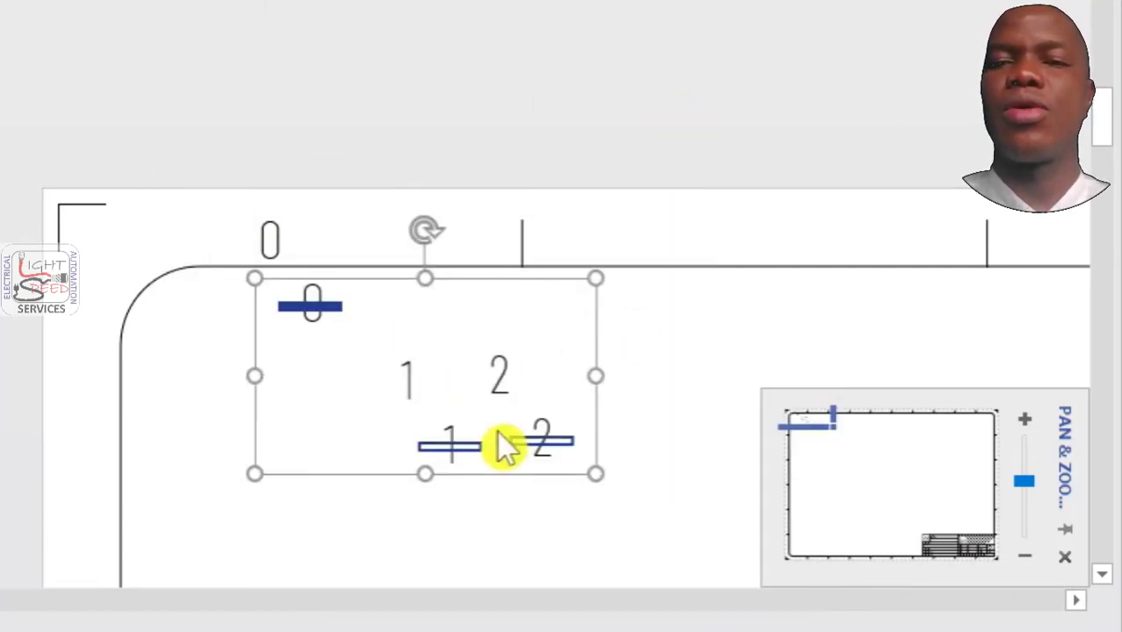
left_click(564, 457)
left_click(314, 307)
type("3")
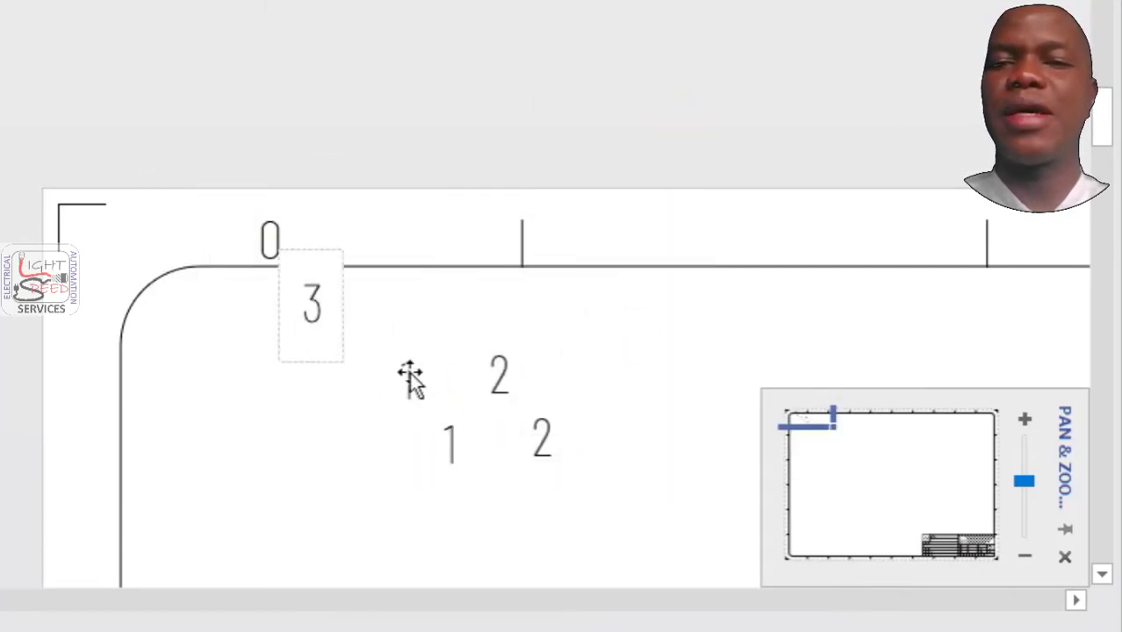
Step: Duplicate the 3, 4 and 5 labels to the right and change the copies' text to 6, 7 and 8
left_click_drag(584, 403, 266, 248)
right_click(755, 255)
left_click(857, 339)
left_click_drag(700, 186, 725, 332)
left_click_drag(714, 276, 714, 276)
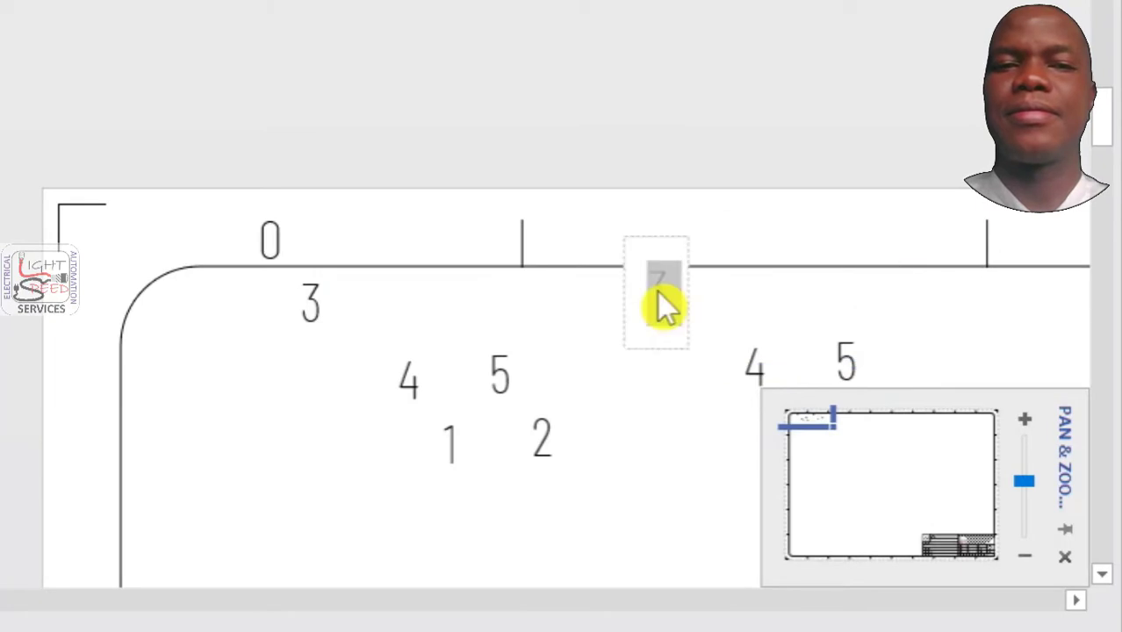
type("6")
left_click(755, 365)
type("7")
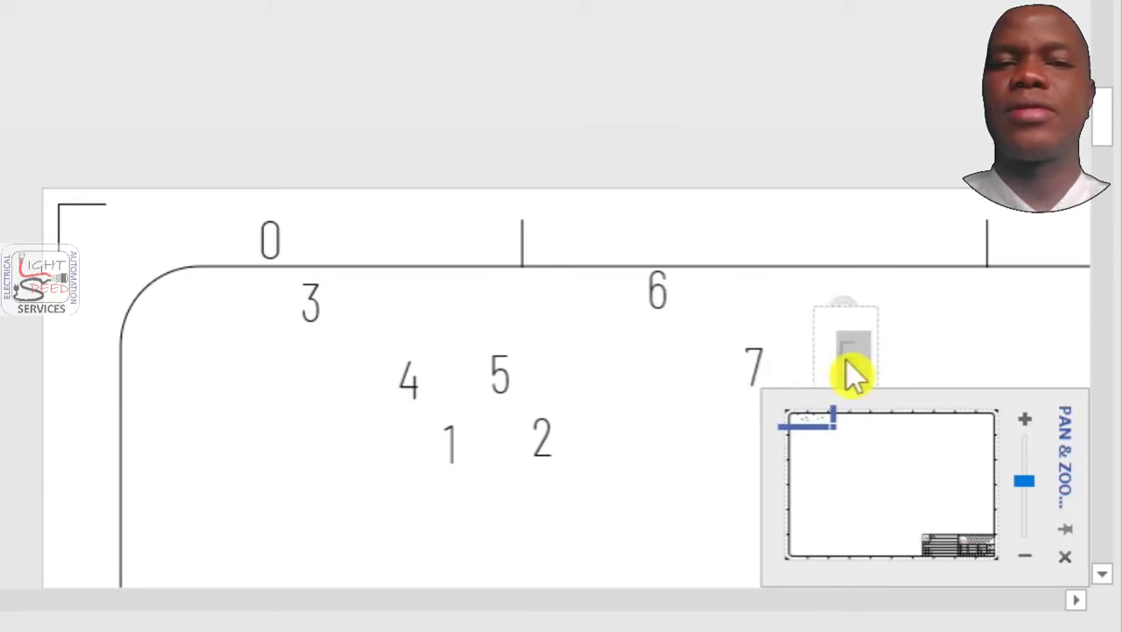
type("8")
key("Escape")
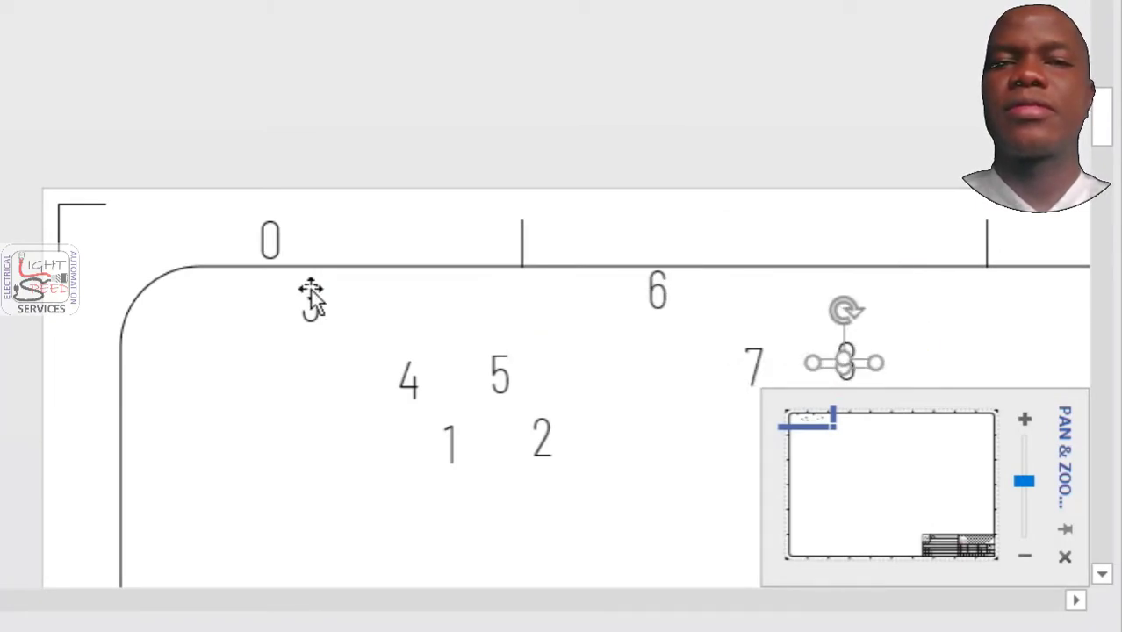
Step: Copy the 3 label to a free spot near the first top tick mark and change its text to 9
left_click_drag(312, 298, 615, 382)
type("9")
key("Escape")
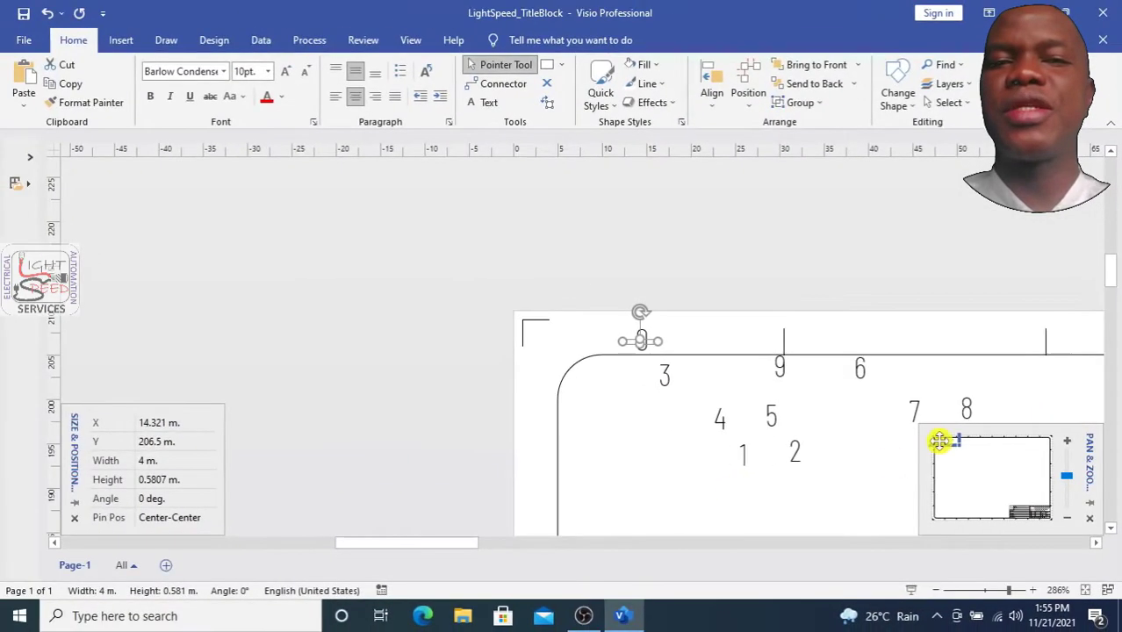
Step: Align the 9 label vertically with the 0 label by giving it the Y position 206.5 m
left_click_drag(794, 419, 866, 419)
mouse_move(977, 441)
left_mouse_down()
mouse_move(962, 451)
mouse_move(968, 444)
left_mouse_up()
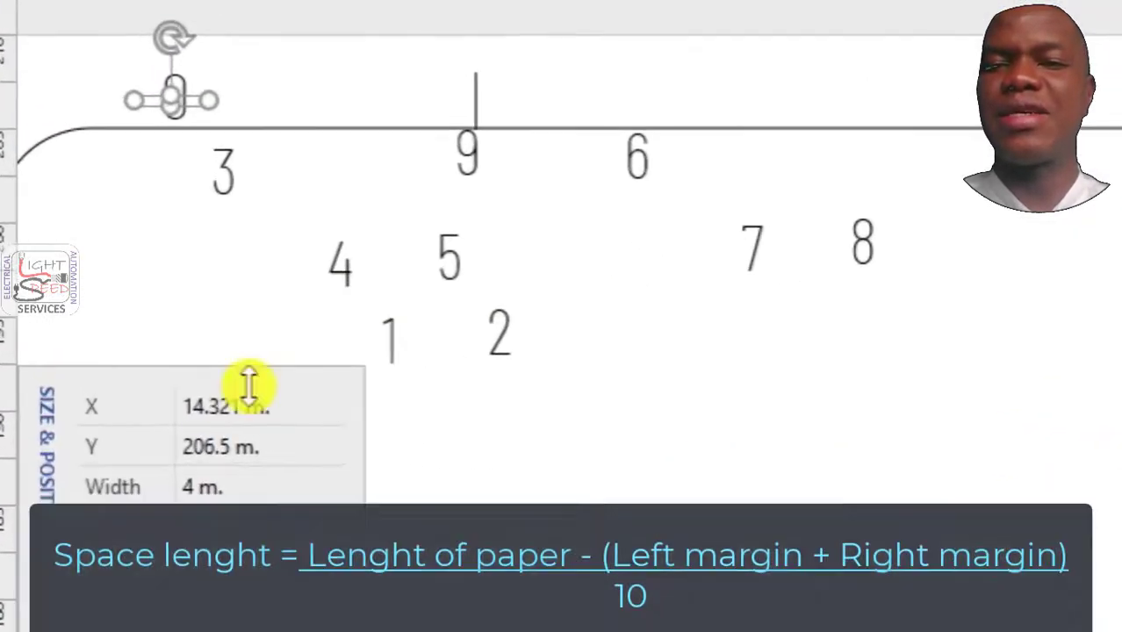
left_click(171, 442)
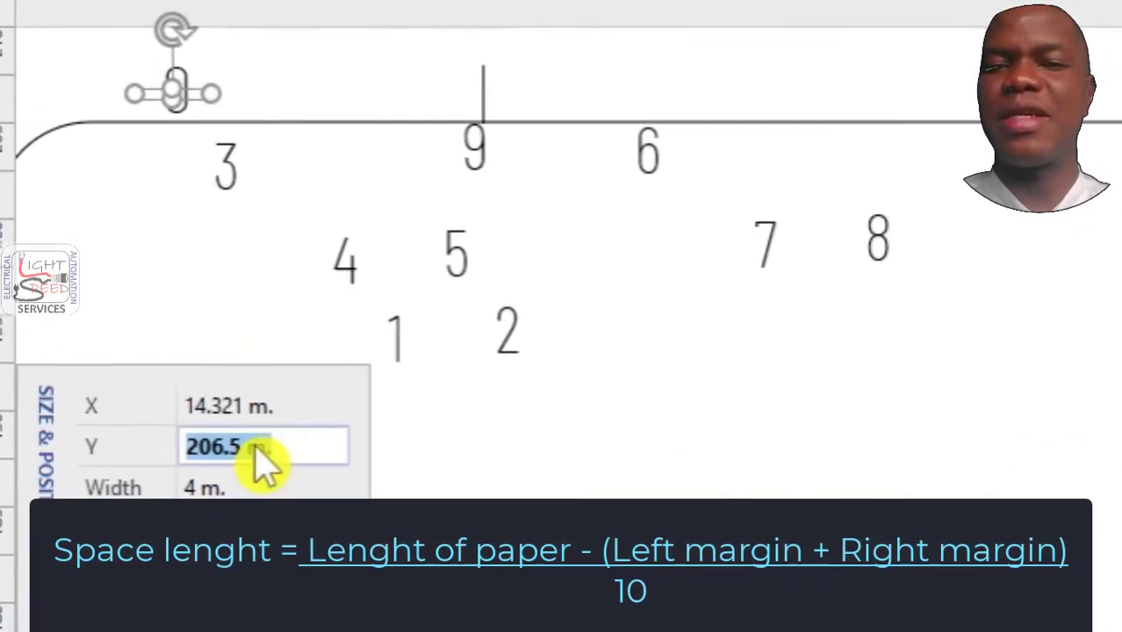
left_click_drag(451, 240, 472, 162)
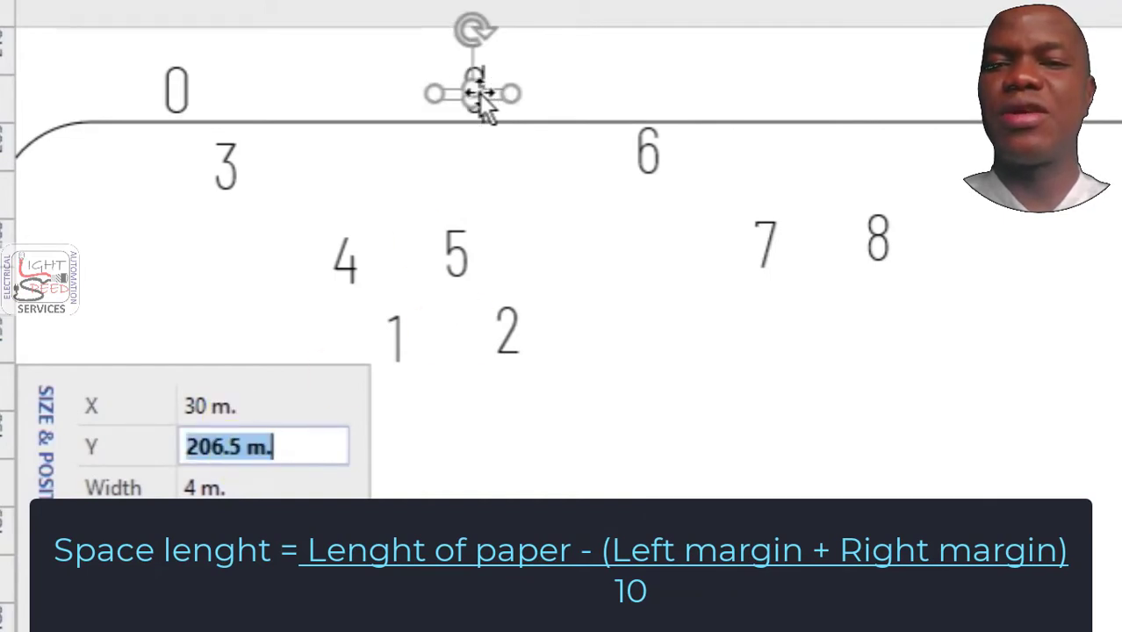
Step: Place the 9 label in the last top-margin space, entering X 290 m and adjusting it to 280.5 m
left_click(211, 408)
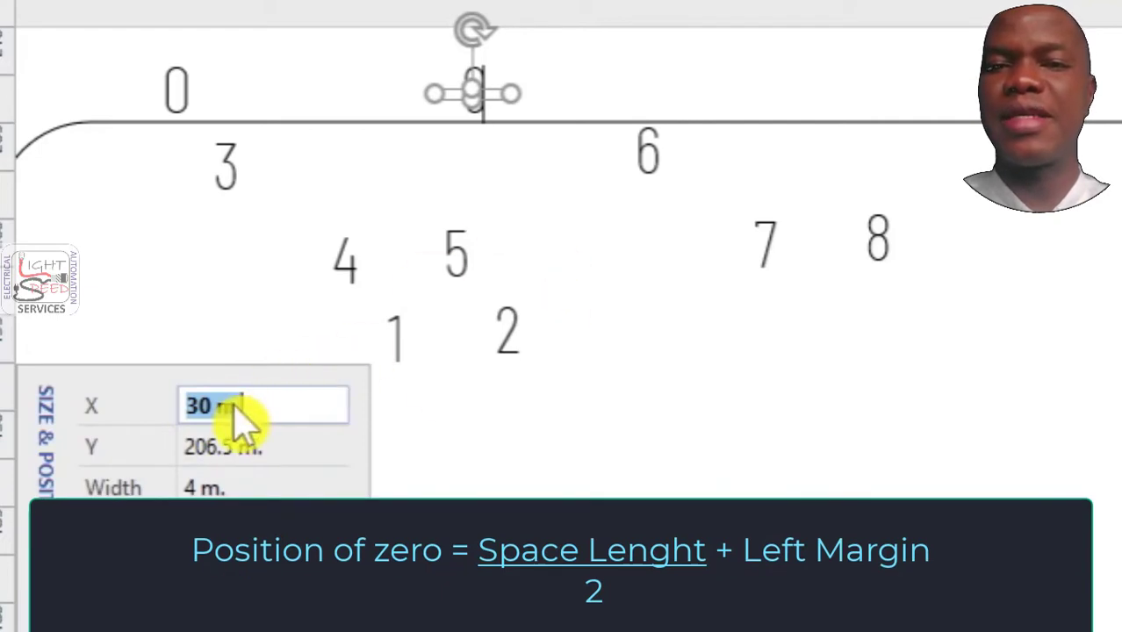
type("290")
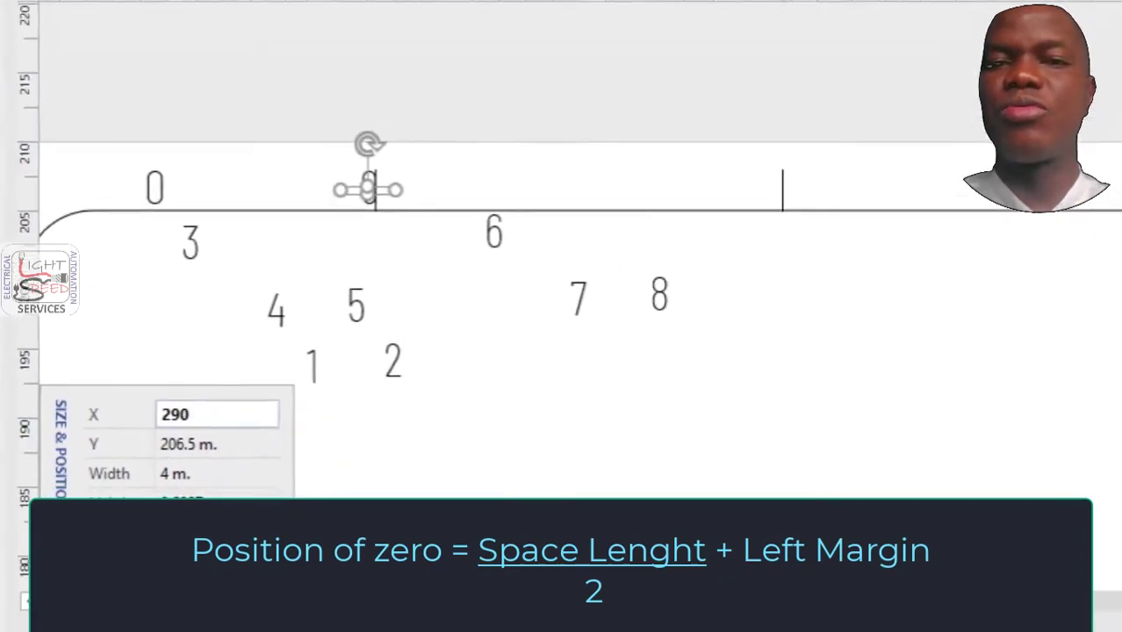
key("Return")
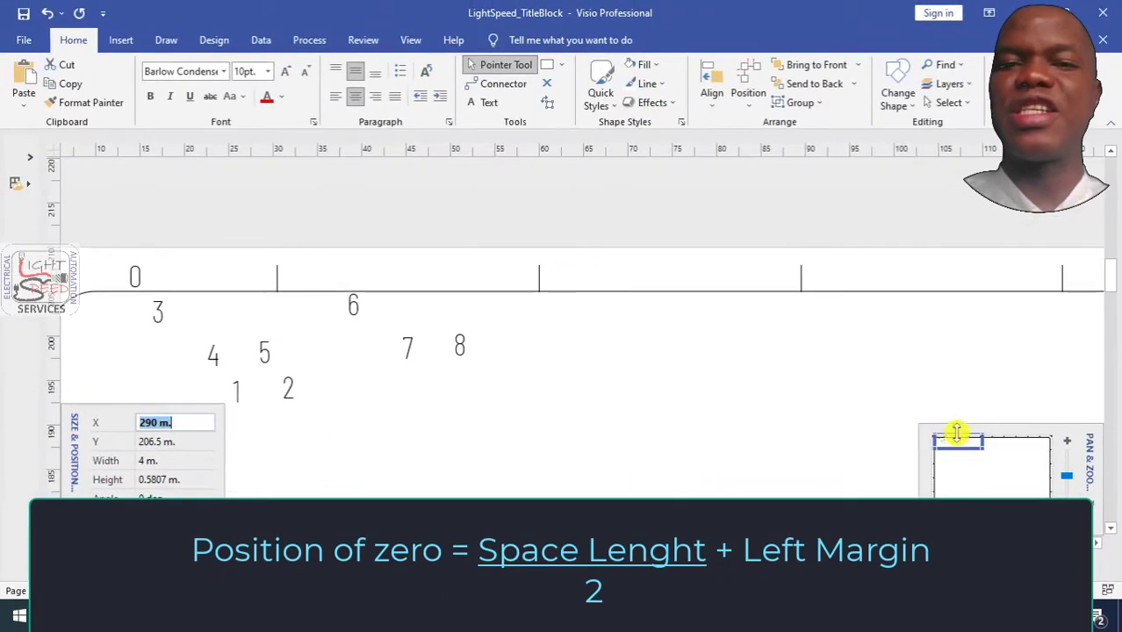
left_click_drag(956, 432, 1035, 441)
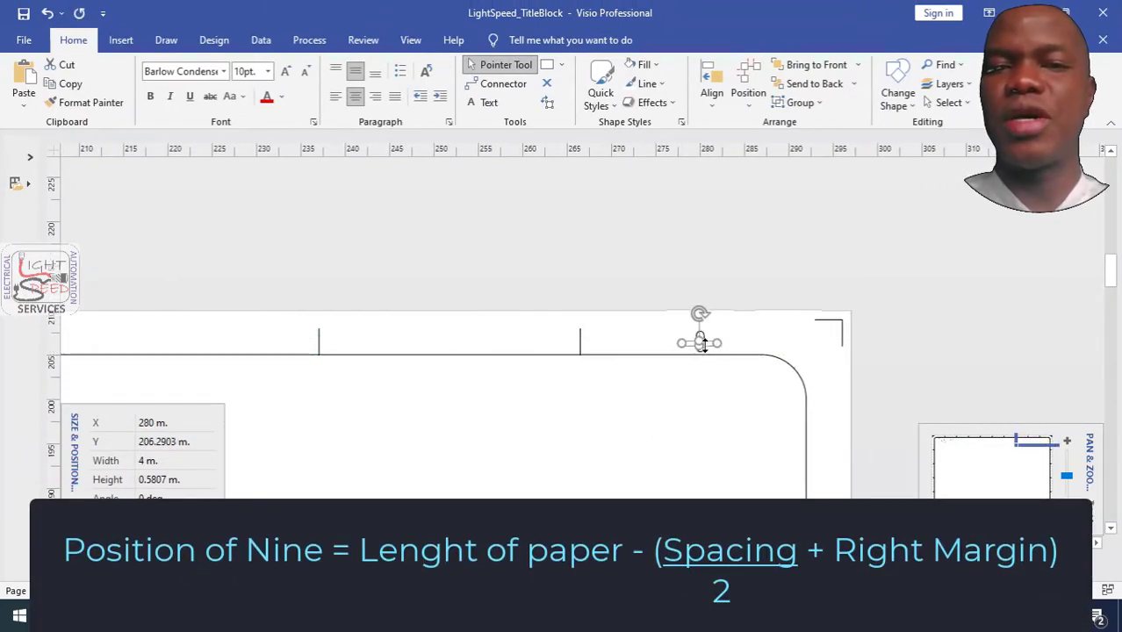
key("Right")
Step: Set the 0 label's X position to 16 m in the first top-margin space
left_click_drag(1047, 442, 983, 441)
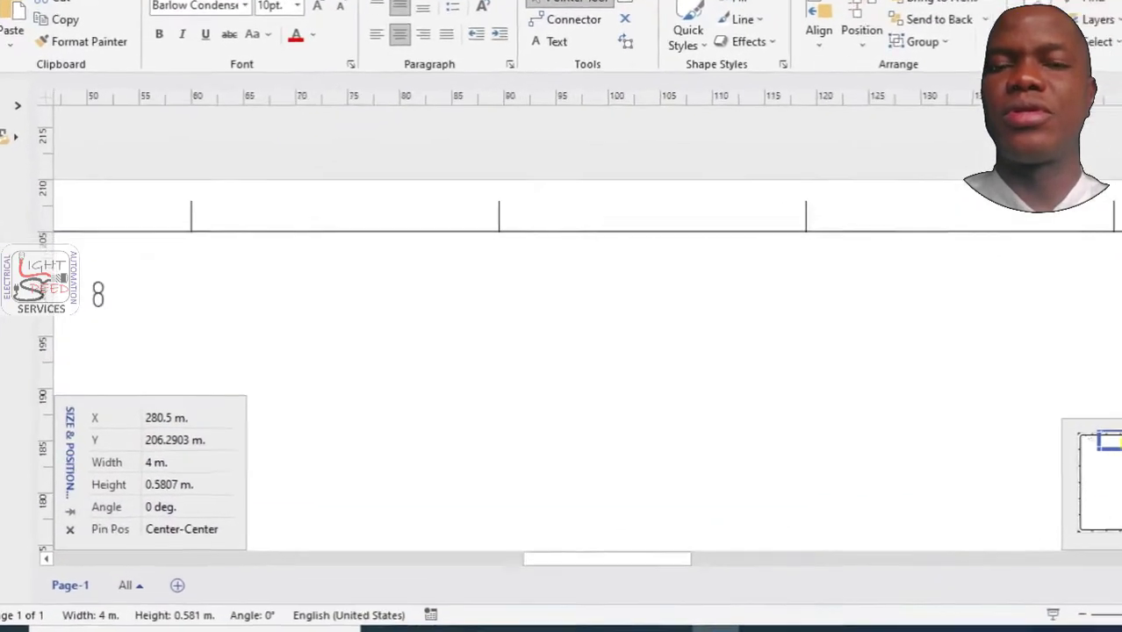
left_click_drag(1121, 441, 1099, 436)
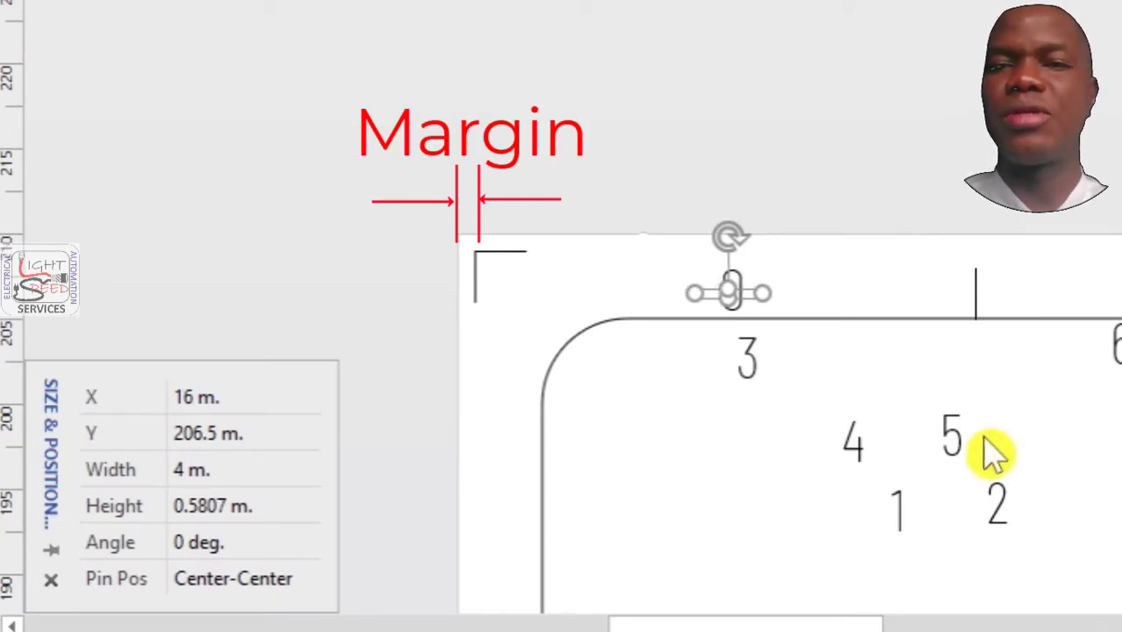
Step: Try to top-align the 0 to 9 labels and distribute them horizontally across the top margin
left_click_drag(791, 628, 1118, 629)
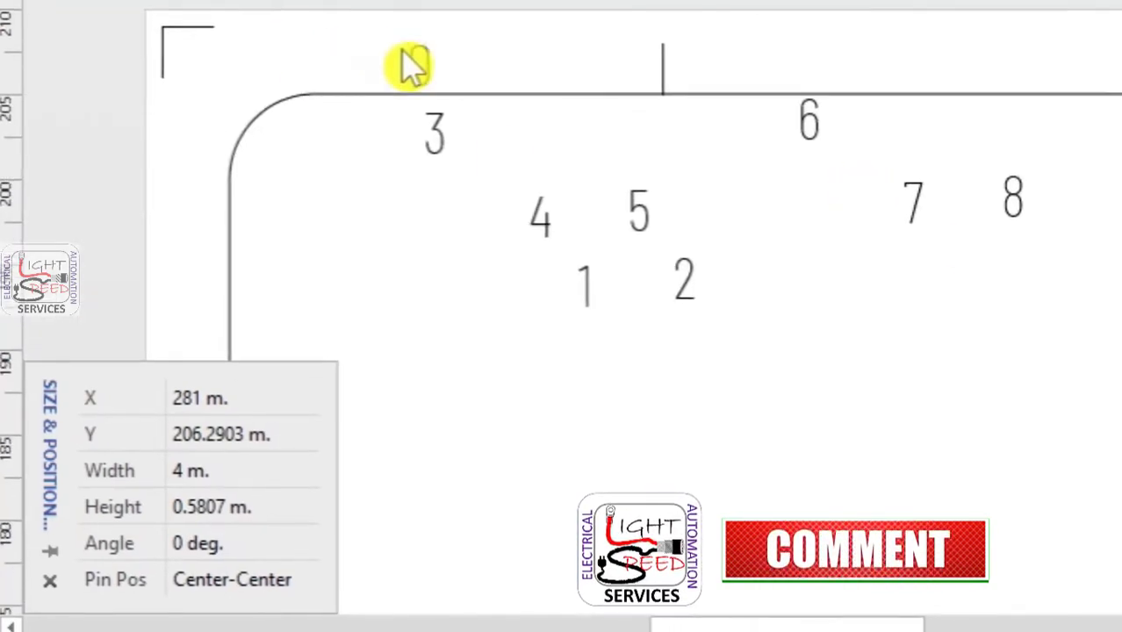
left_click(415, 63, "shift")
left_click_drag(382, 421, 1121, 42)
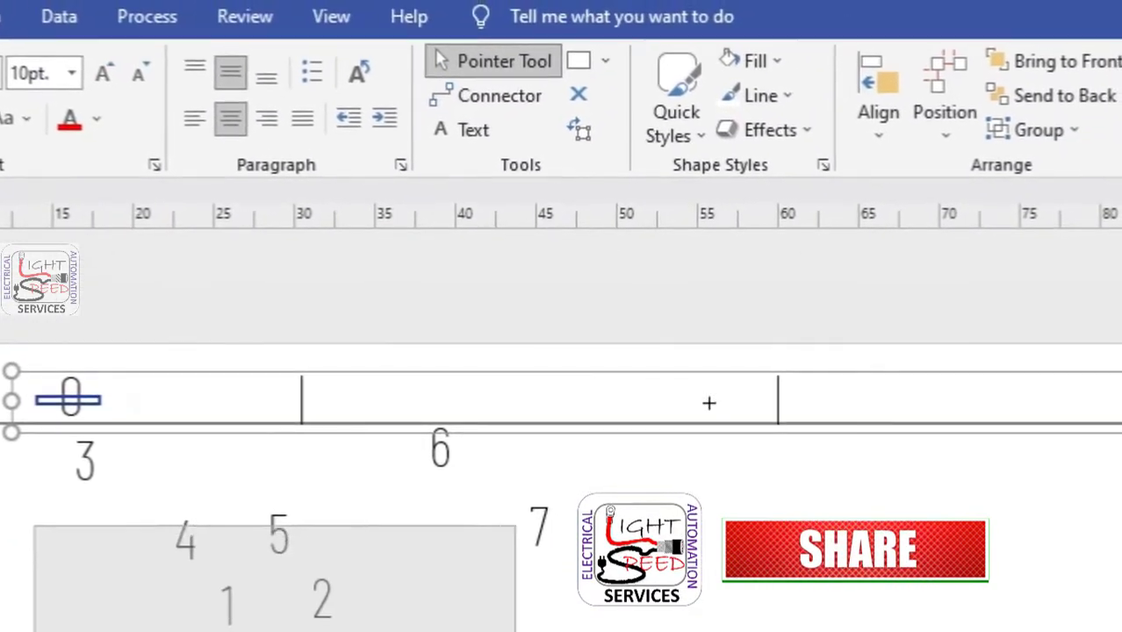
left_click_drag(787, 373, 805, 367)
left_click(896, 115)
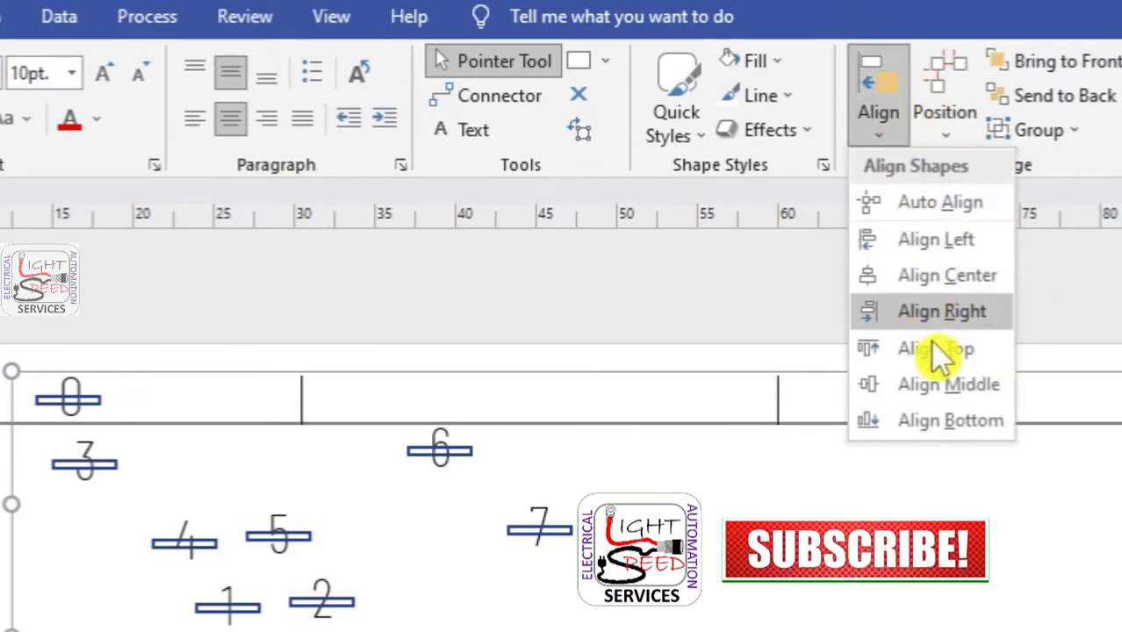
left_click(867, 346)
left_click(942, 115)
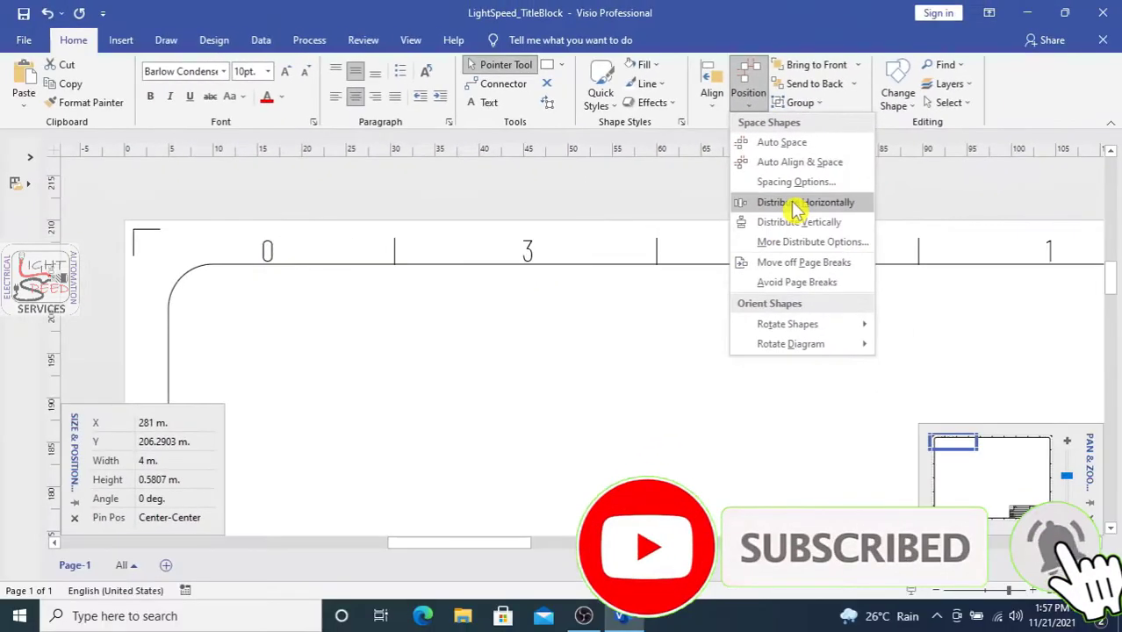
left_click(796, 203)
mouse_move(526, 542)
left_mouse_down()
mouse_move(702, 543)
mouse_move(568, 559)
mouse_move(642, 558)
mouse_move(524, 558)
left_mouse_up()
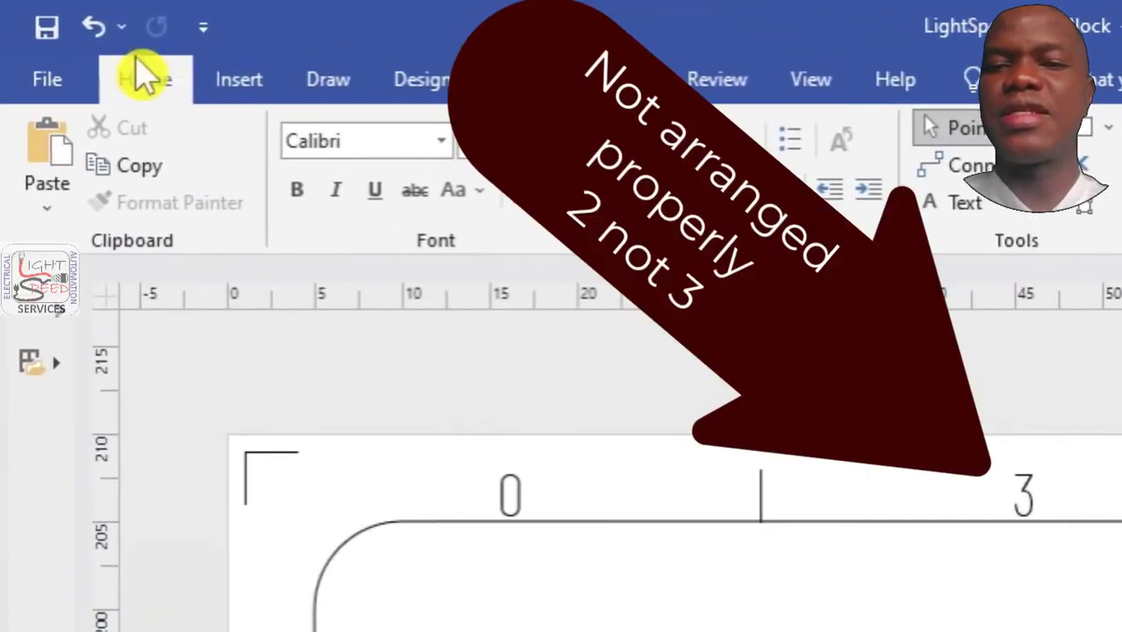
Step: Undo the horizontal distribution and the top alignment of the number labels
left_click(95, 26)
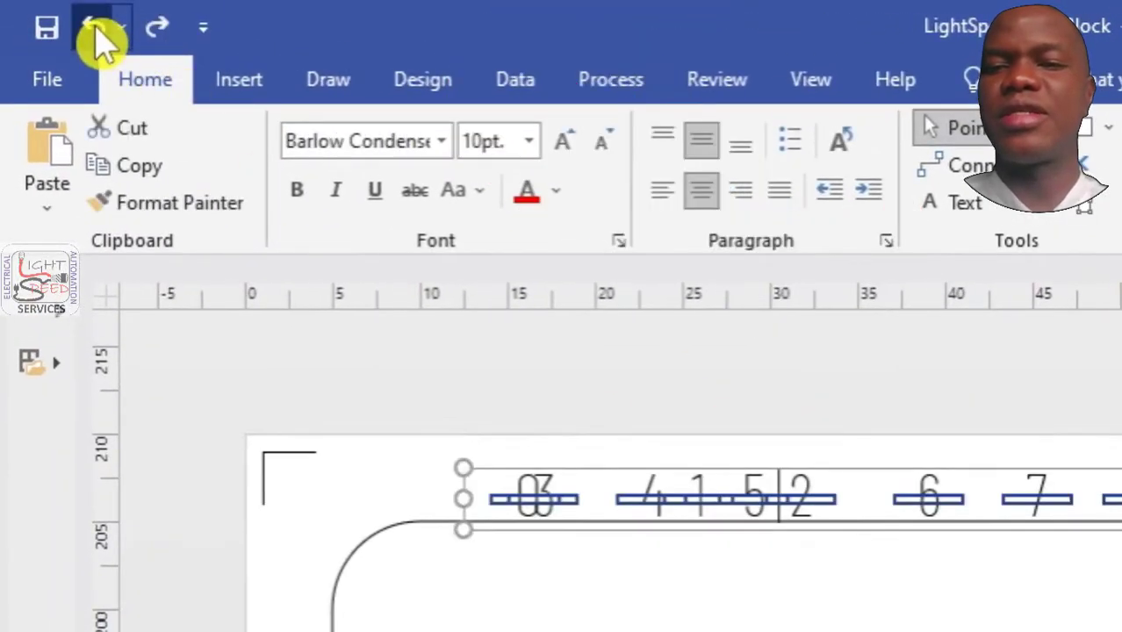
left_click(95, 26)
left_click(676, 563)
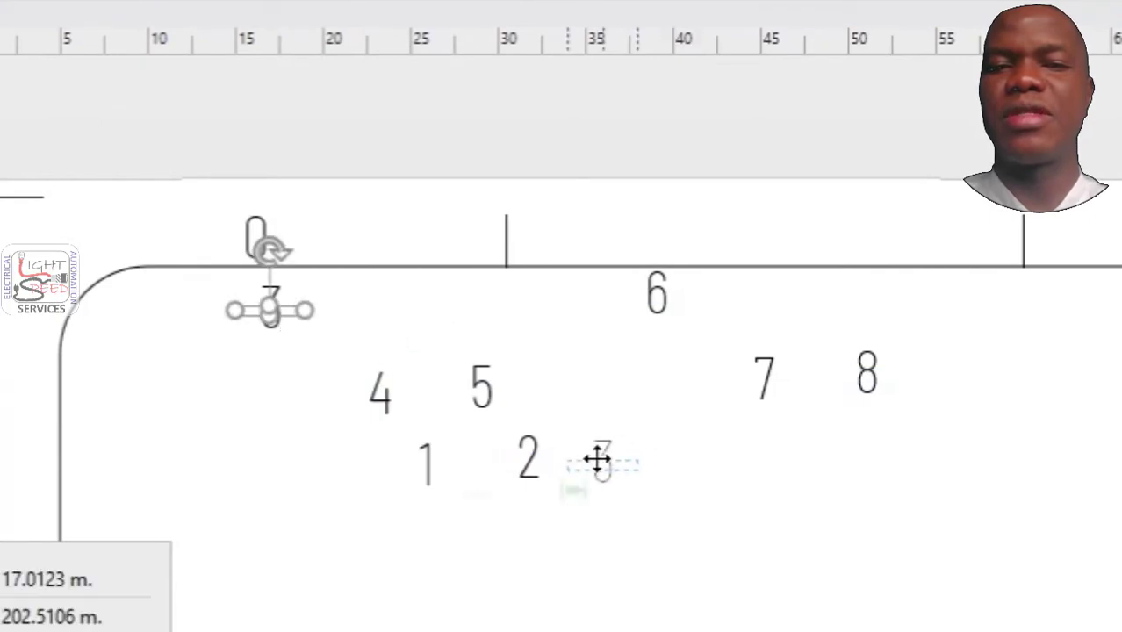
Step: Rearrange the loose labels below the top margin so that 1, 2, 3, 4 and 5 run in order ahead of 6
left_click_drag(597, 461, 582, 466)
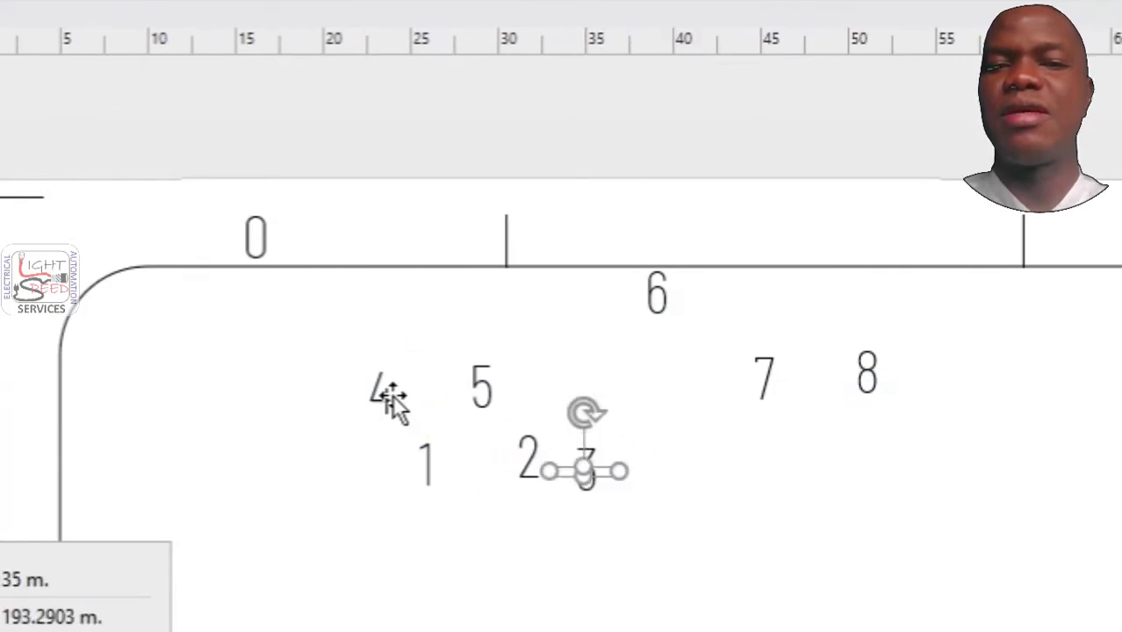
left_click_drag(669, 531, 389, 421)
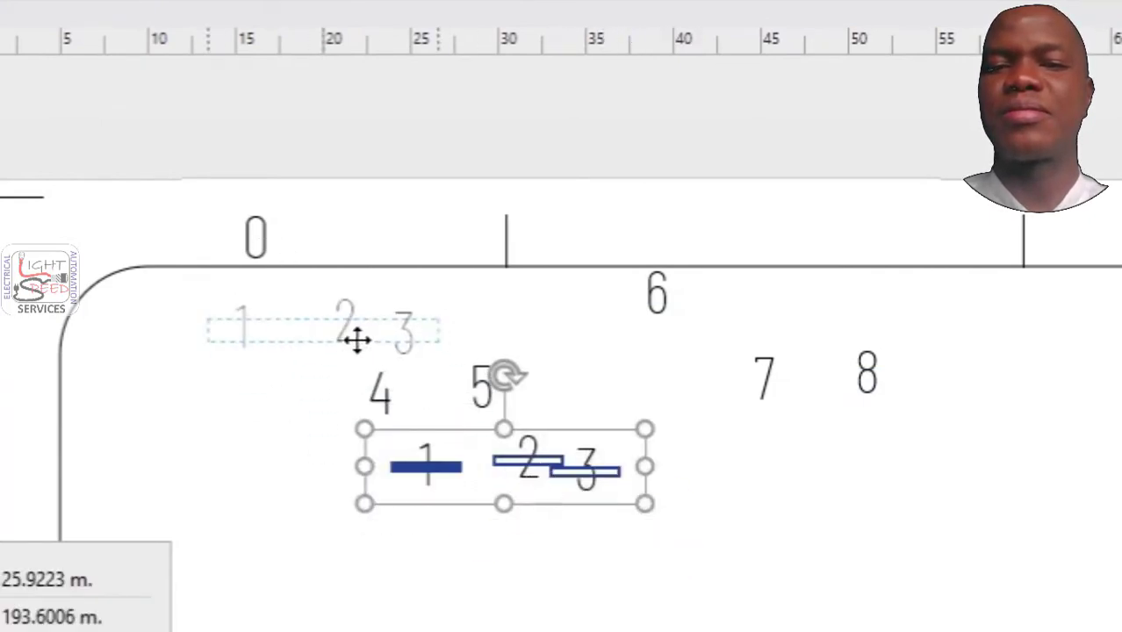
left_click_drag(391, 325, 392, 327)
left_click_drag(546, 459, 334, 353)
left_click_drag(380, 383, 465, 360)
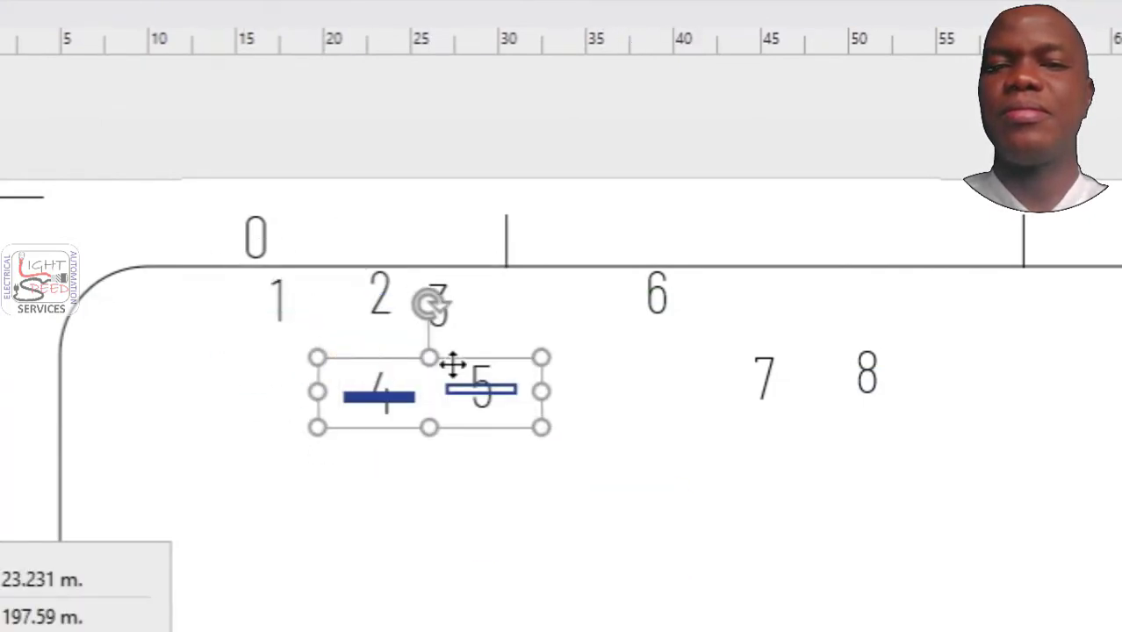
left_click_drag(503, 303, 504, 303)
Step: Top-align labels 1 to 9 with the 0 label and distribute all ten horizontally along the top margin
left_click(230, 255)
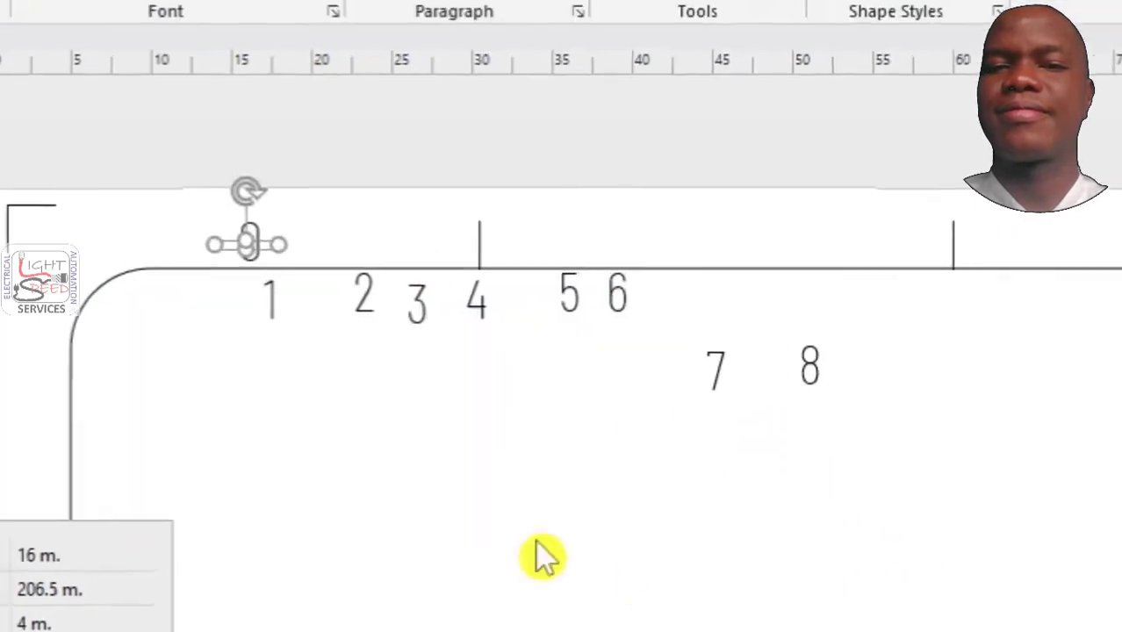
mouse_move(950, 464)
left_mouse_down()
mouse_move(1038, 460)
mouse_move(938, 460)
left_mouse_up()
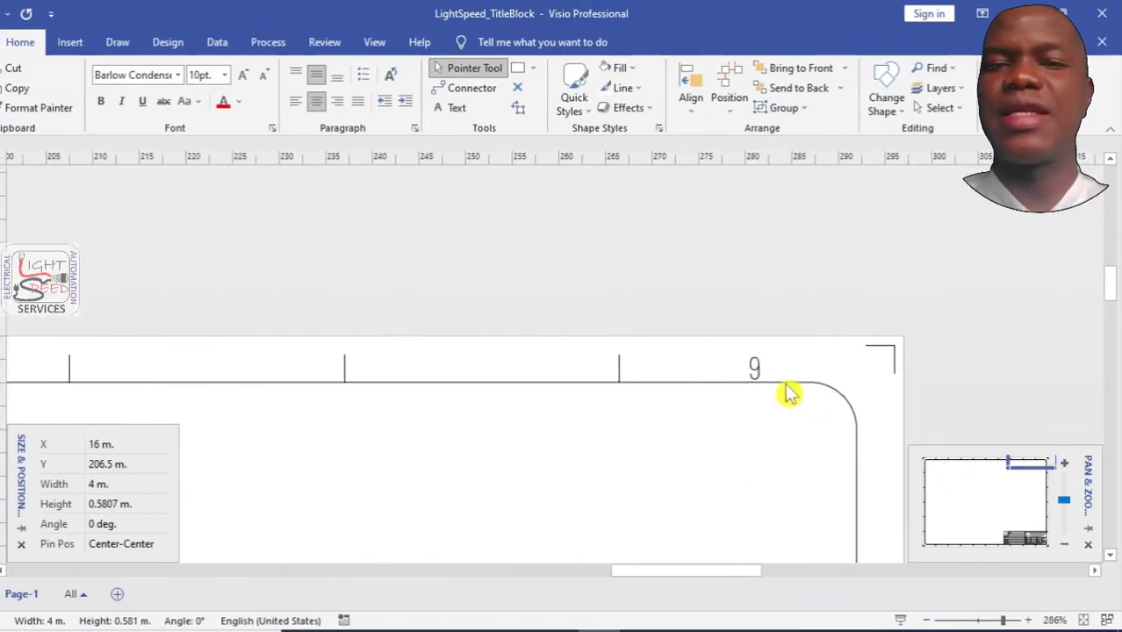
left_click_drag(784, 534, 383, 401)
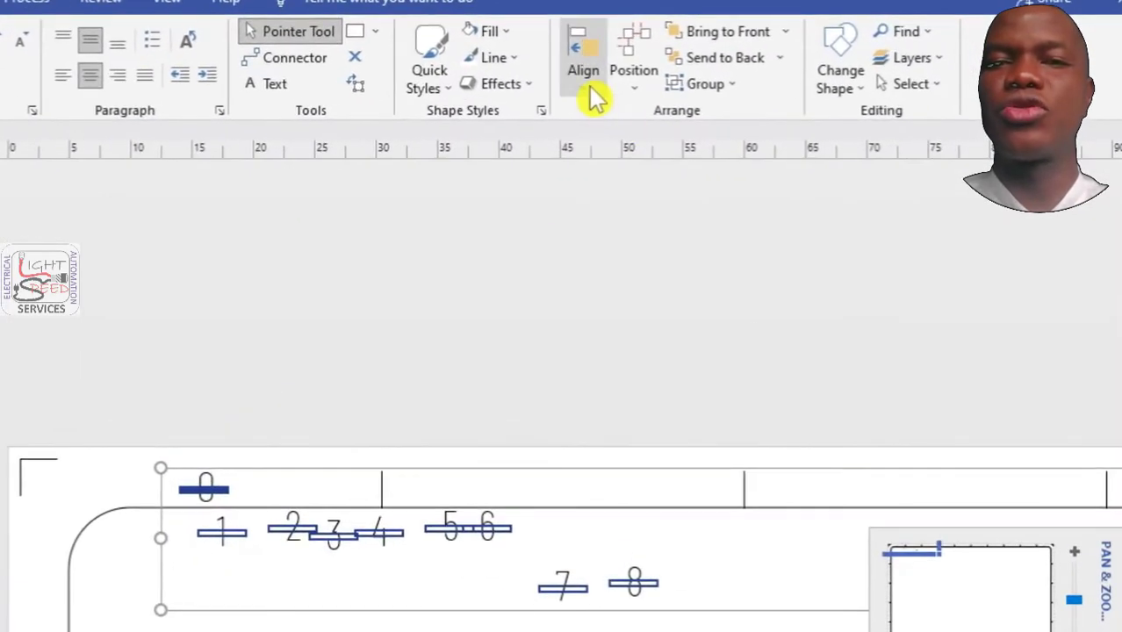
left_click(595, 97)
left_click(616, 257)
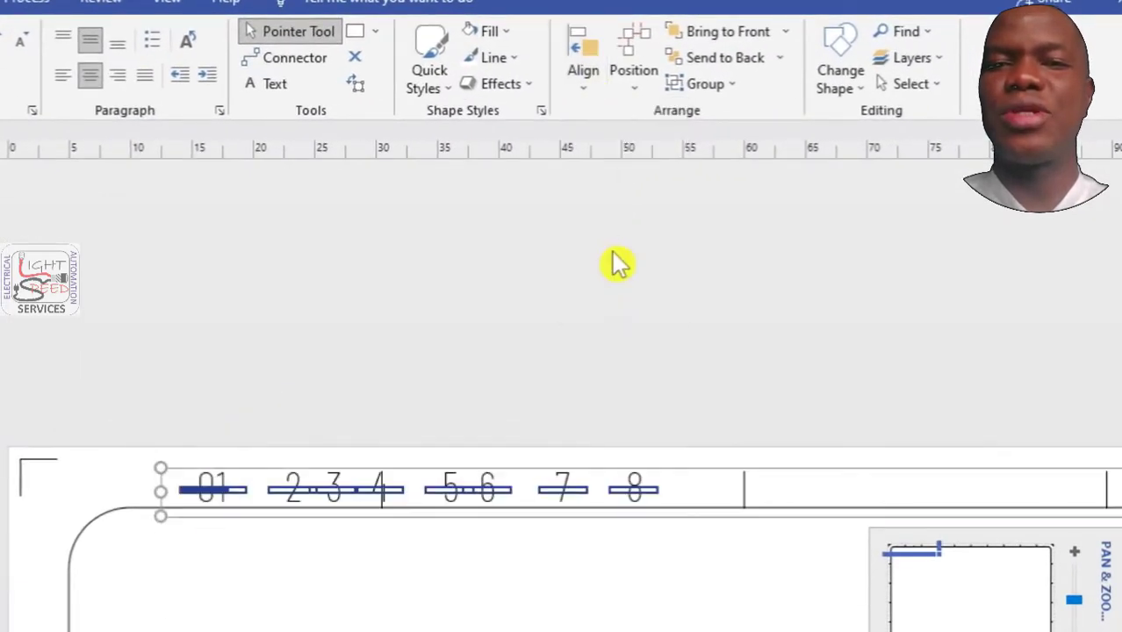
left_click(635, 71)
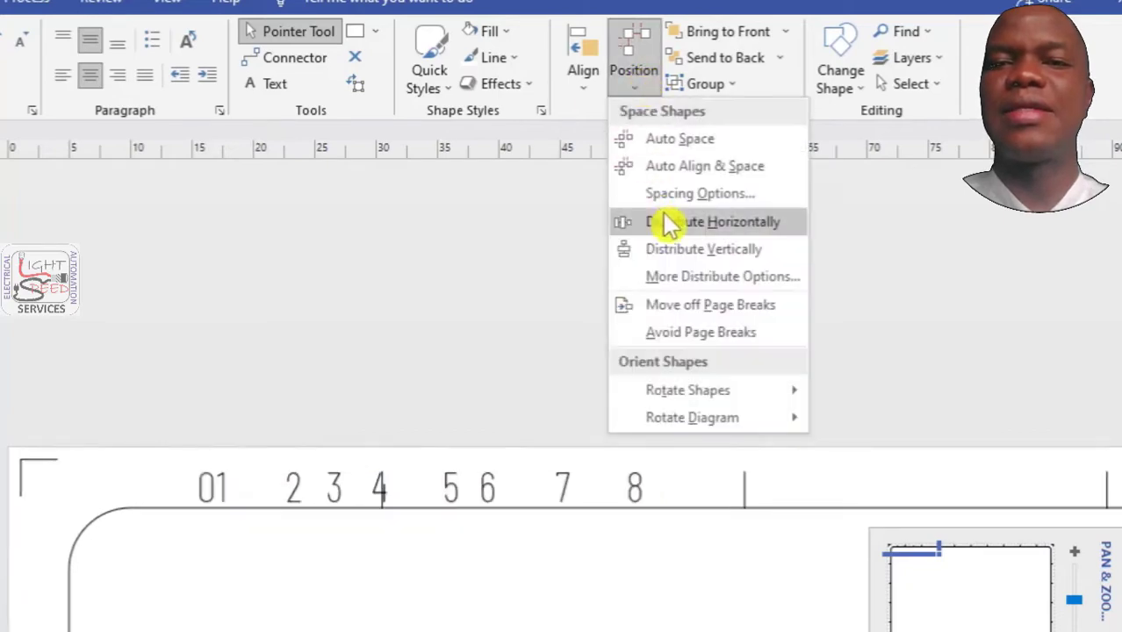
left_click(738, 231)
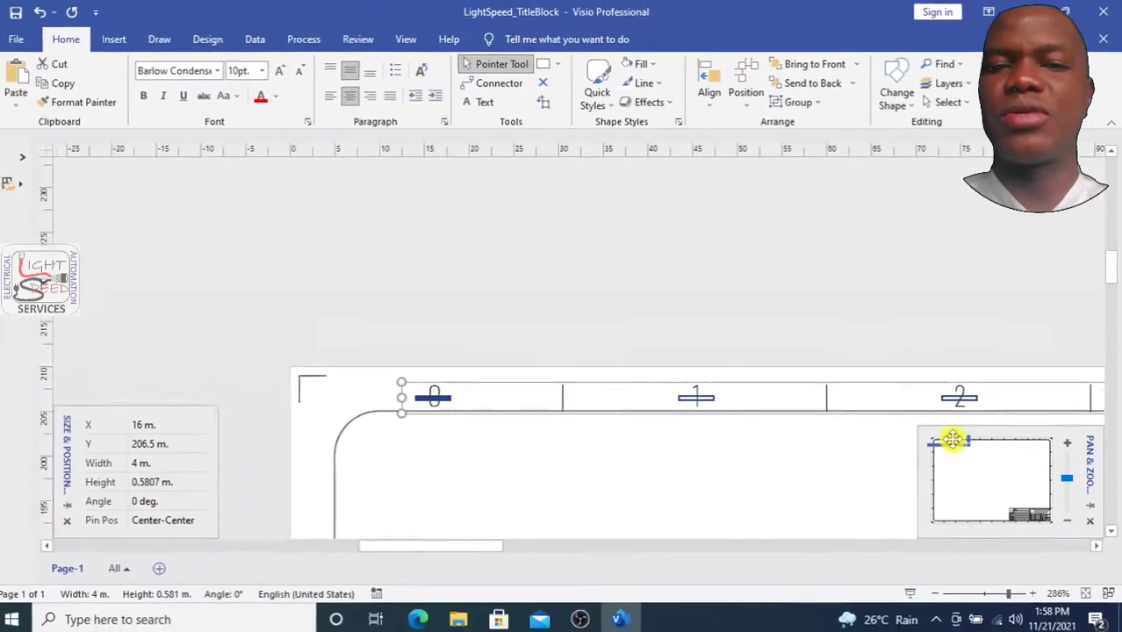
Step: Group the ten number labels in the top margin into one object
left_click_drag(917, 555, 977, 542)
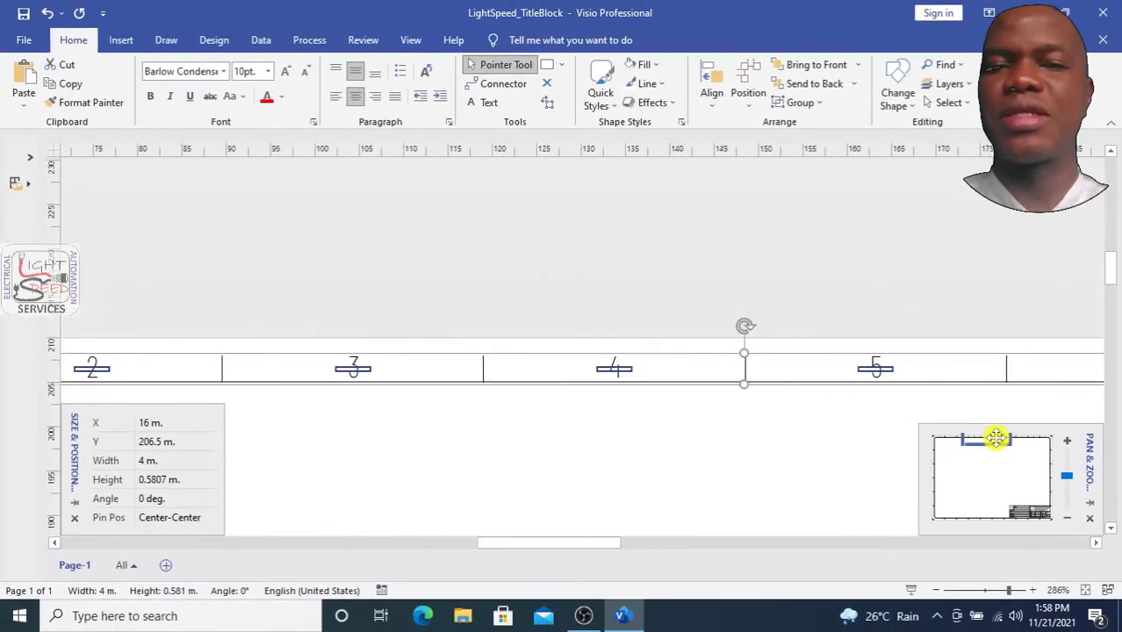
left_click_drag(999, 438, 940, 446)
left_click(845, 470)
left_click_drag(469, 217, 963, 263)
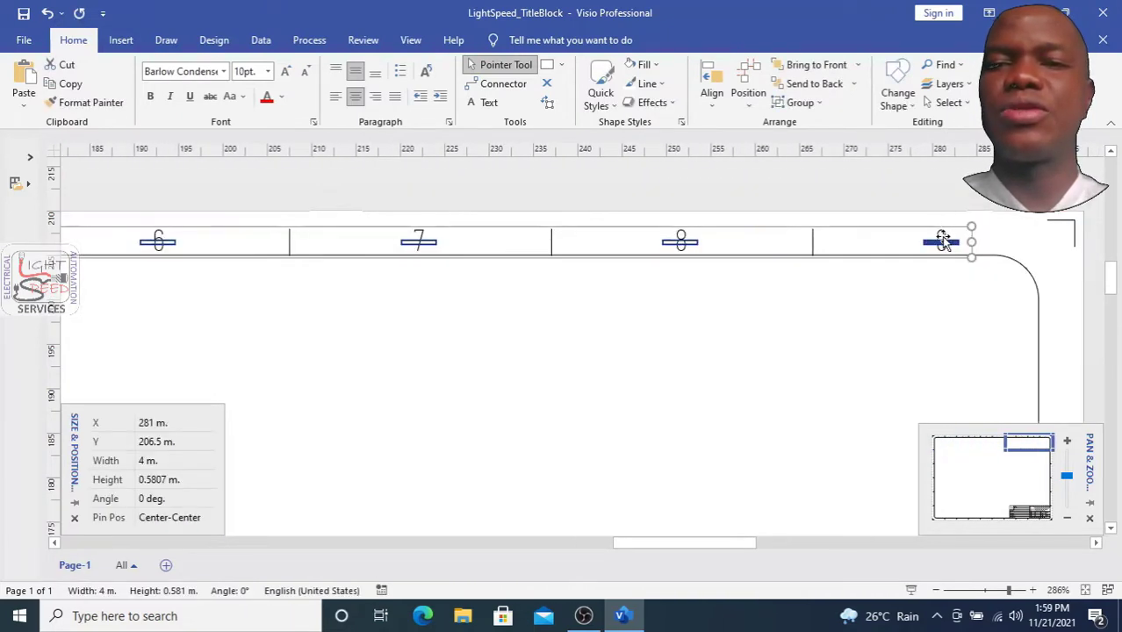
right_click(942, 241)
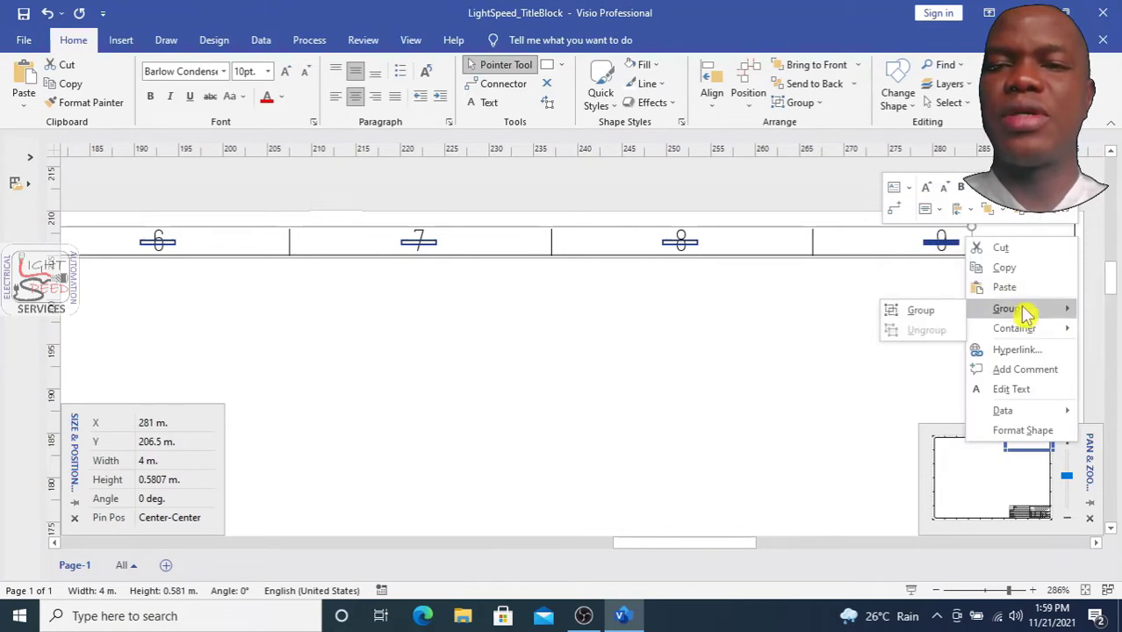
left_click(913, 310)
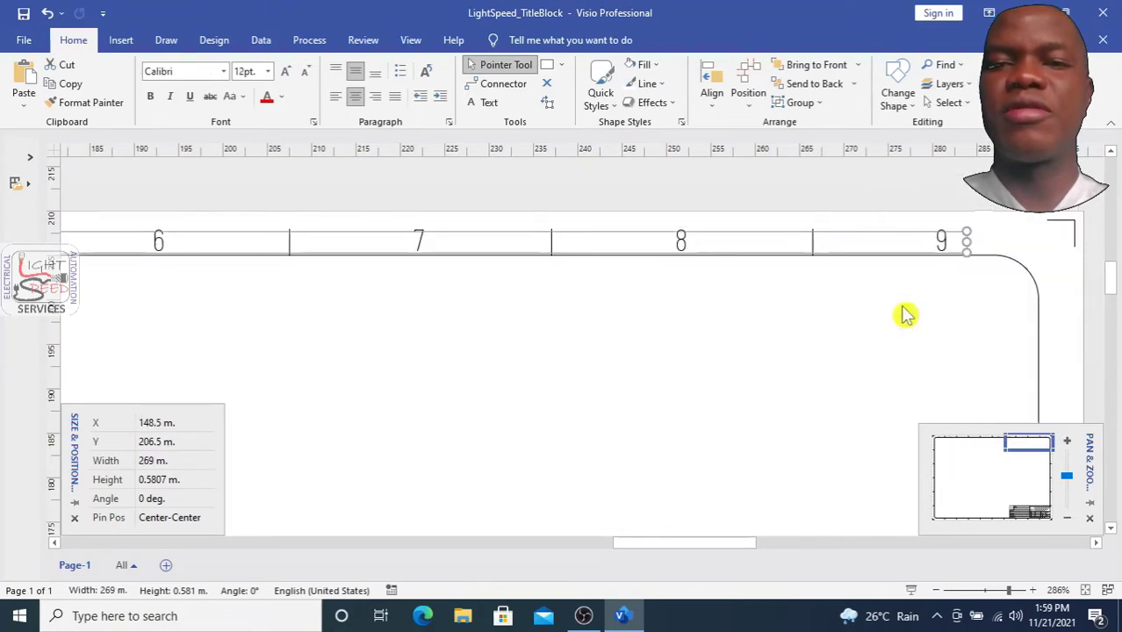
Step: Duplicate the grouped number row and place the copy in the bottom margin at X 148.5 m, Y 3 m
key("ctrl+d")
left_click(943, 240)
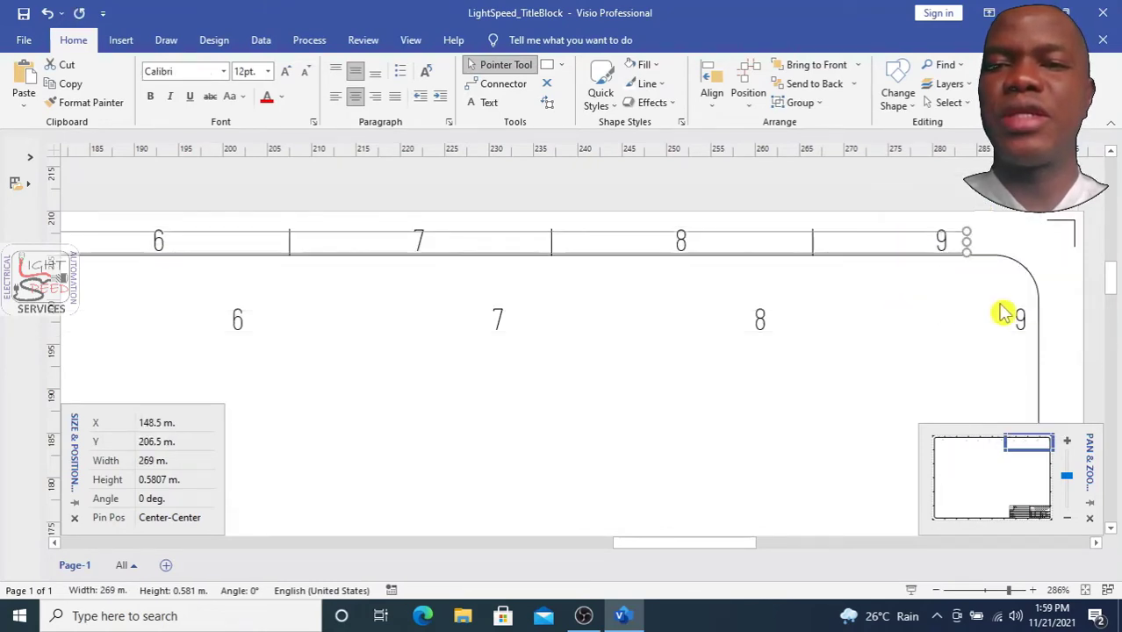
left_click_drag(1021, 319, 949, 308)
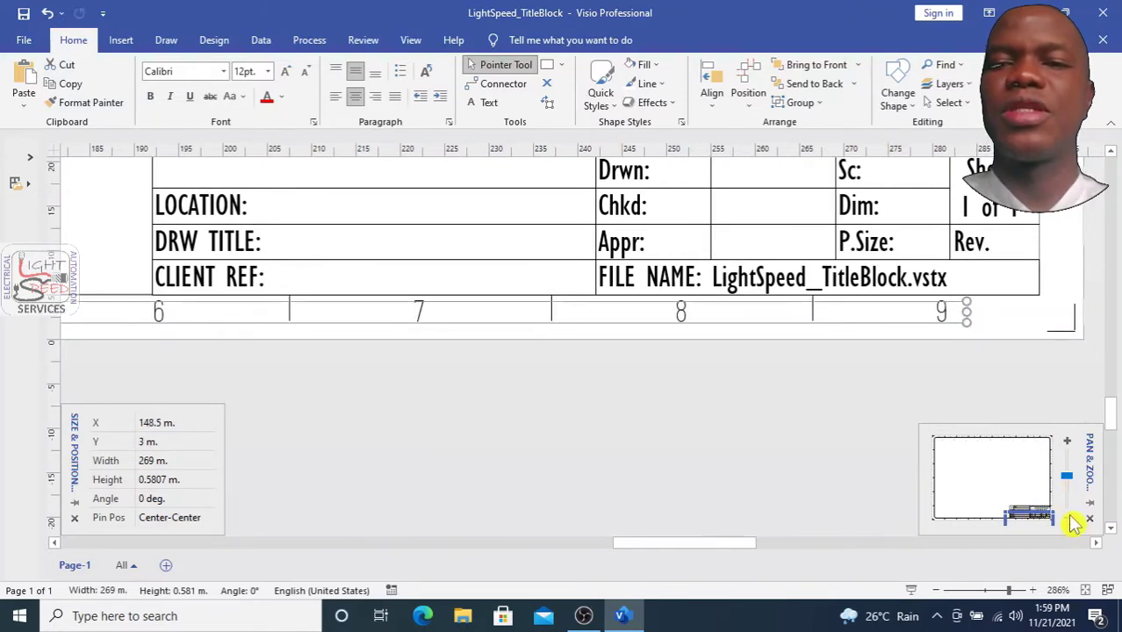
Step: Align the number row in the bottom margin horizontally with the row in the top margin
left_click_drag(1075, 523, 980, 525)
left_click(161, 270)
left_click(315, 379)
left_click(712, 95)
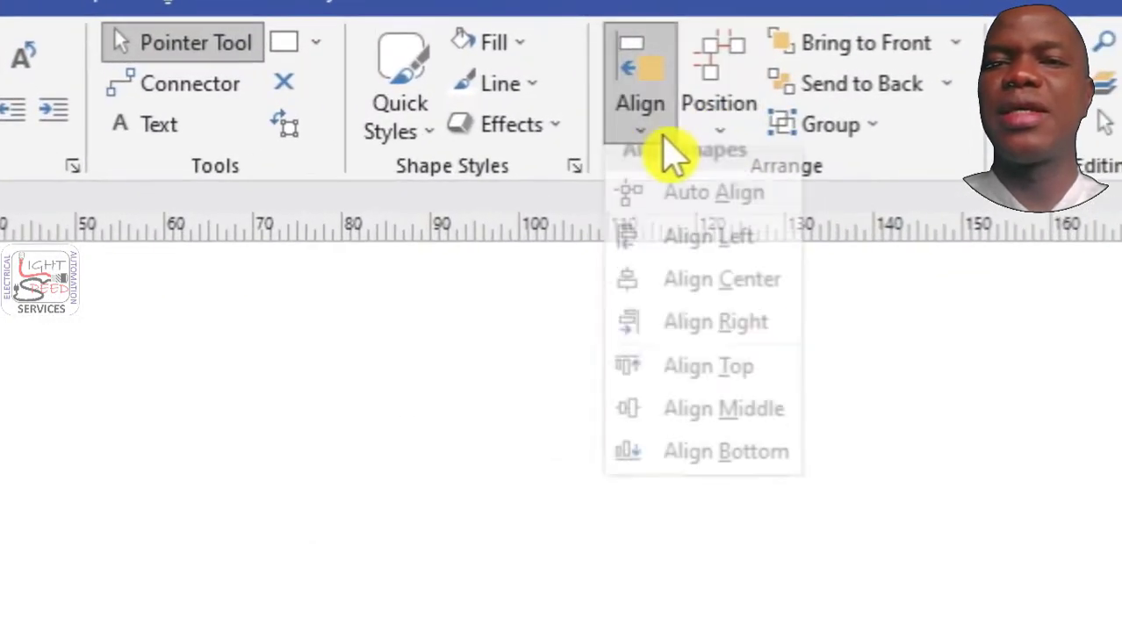
left_click(703, 256)
left_click(712, 301)
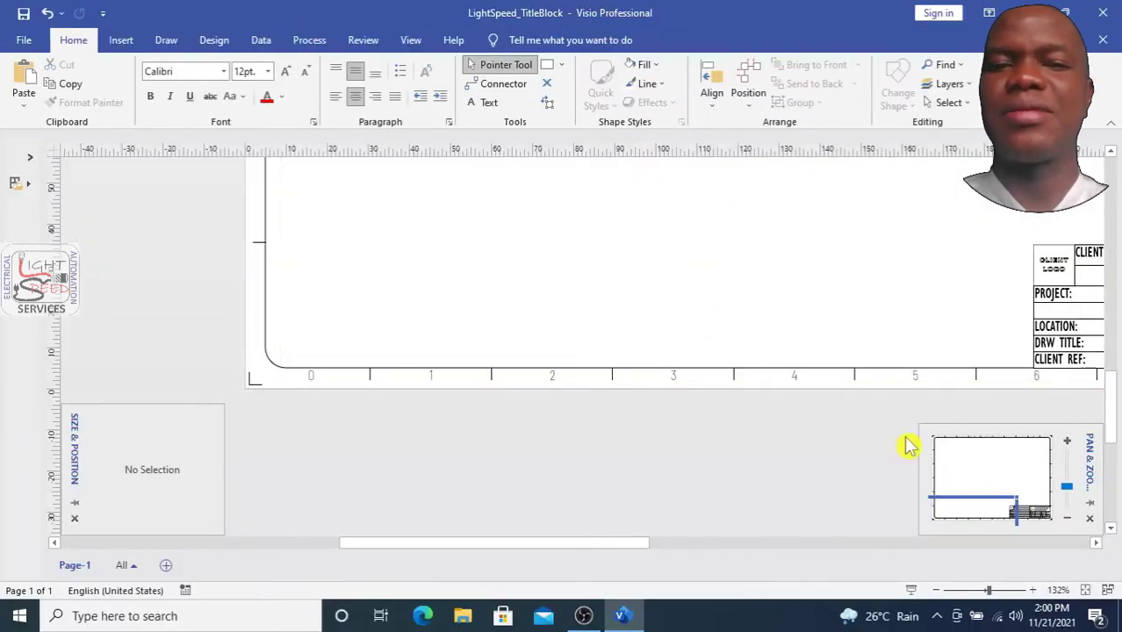
Step: Ungroup the number row in the bottom margin
left_click_drag(972, 506, 1010, 522)
left_click(325, 358)
right_click(325, 356)
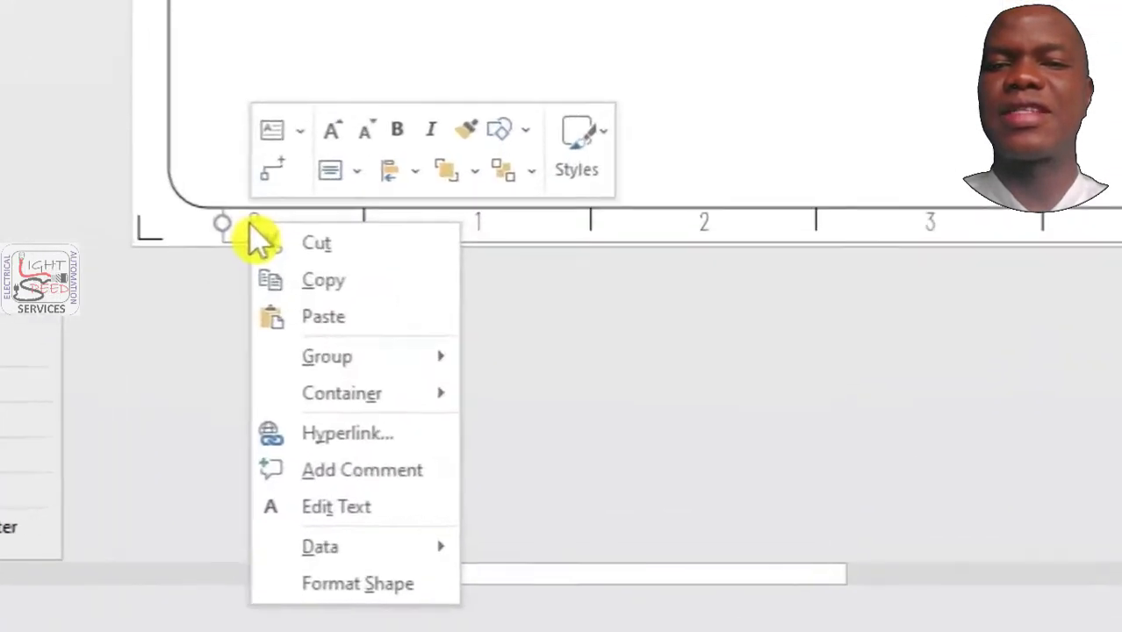
mouse_move(318, 327)
left_click(578, 372)
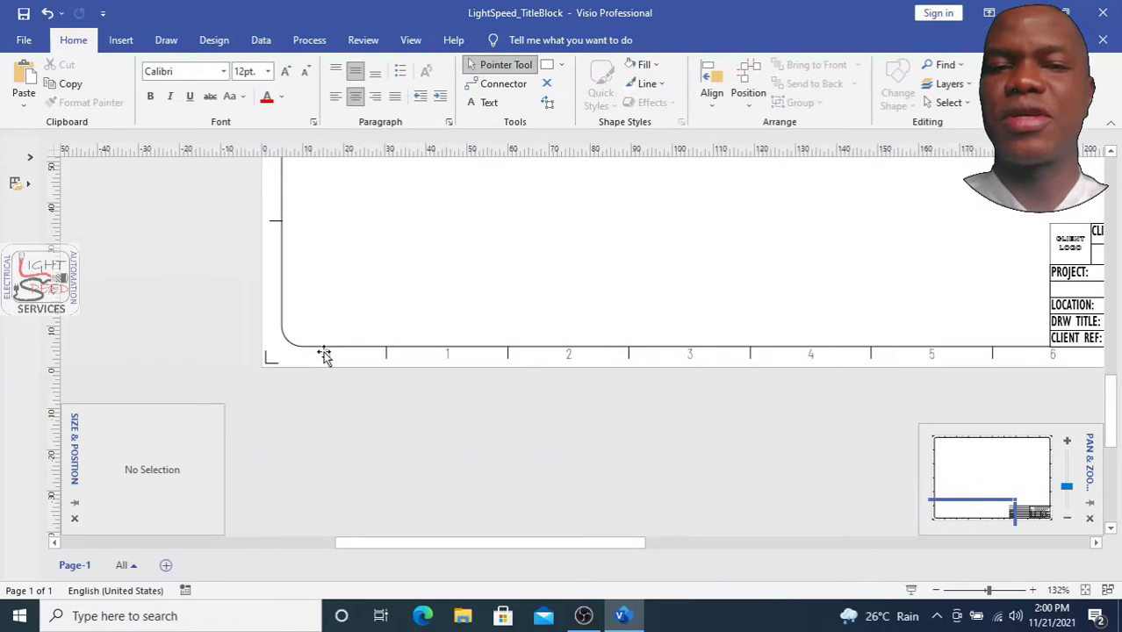
Step: Copy the 0 label from the bottom margin and paste it beside the lowest left tick mark, at about X 9.4 m, Y 36.6 m
right_click(324, 354)
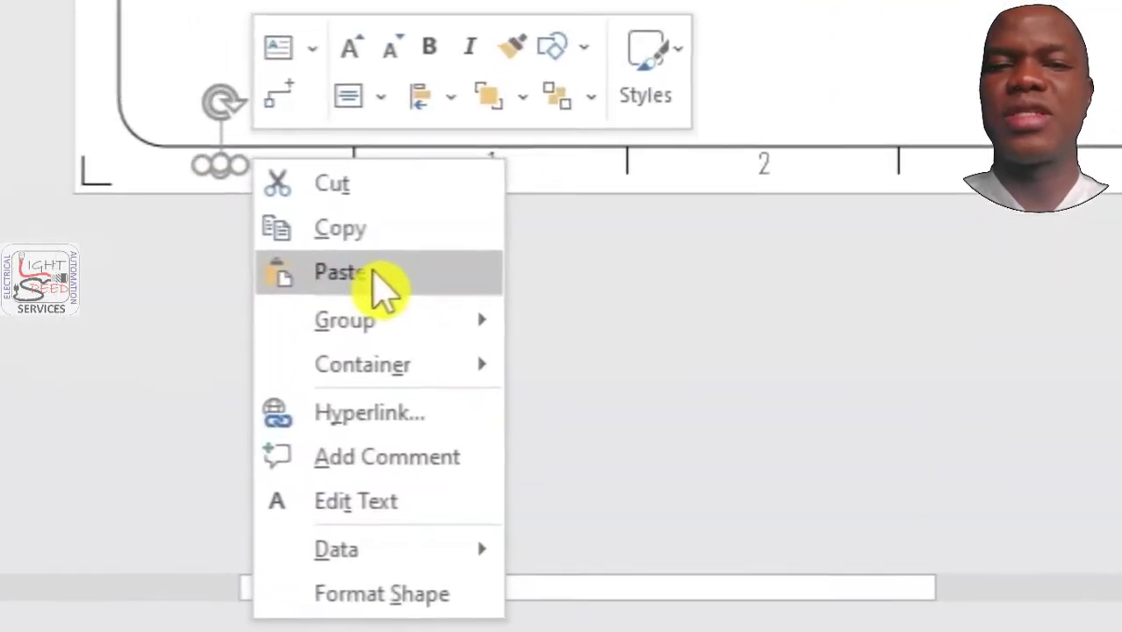
left_click(381, 384)
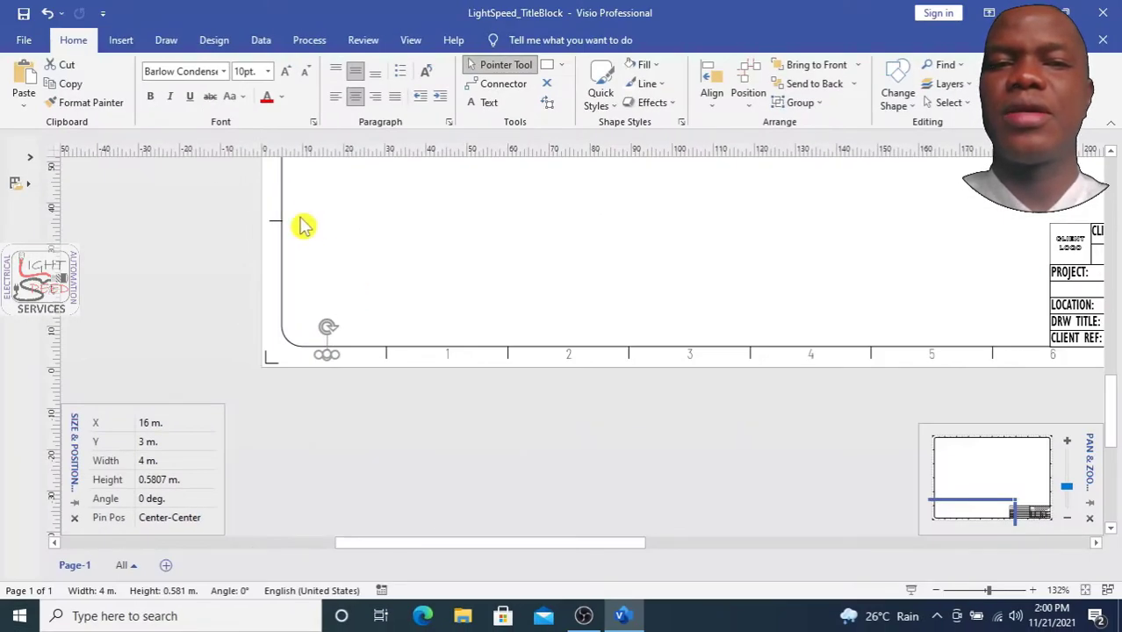
right_click(300, 222)
left_click(345, 269)
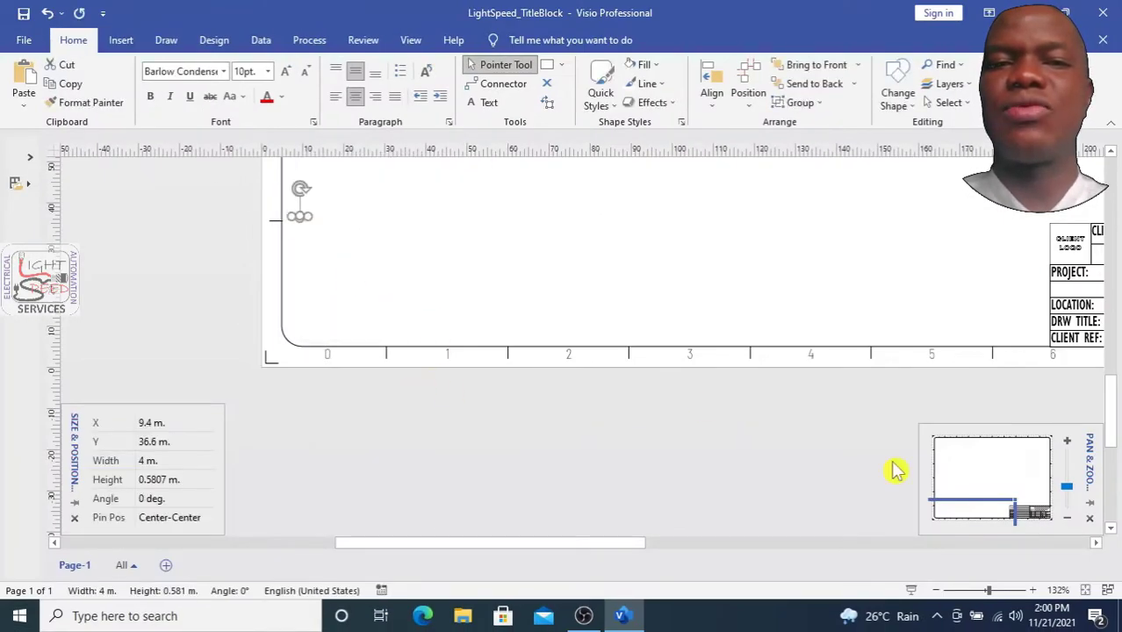
Step: Regroup the ten number labels in the bottom margin
left_click_drag(1014, 503, 1065, 525)
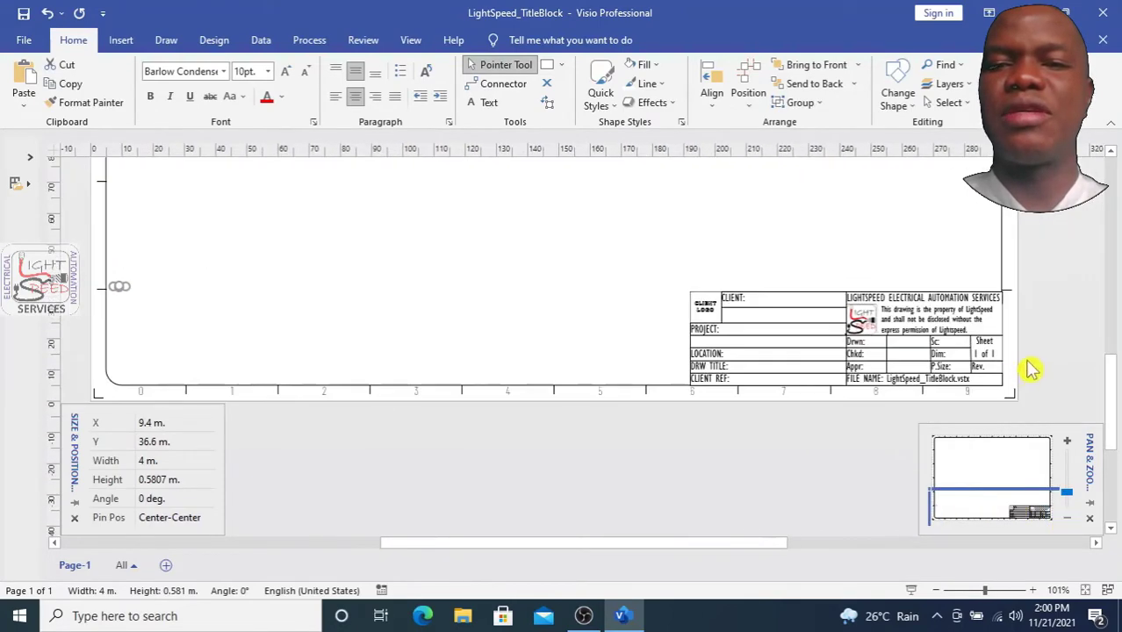
left_click_drag(1032, 369, 102, 428)
right_click(325, 397)
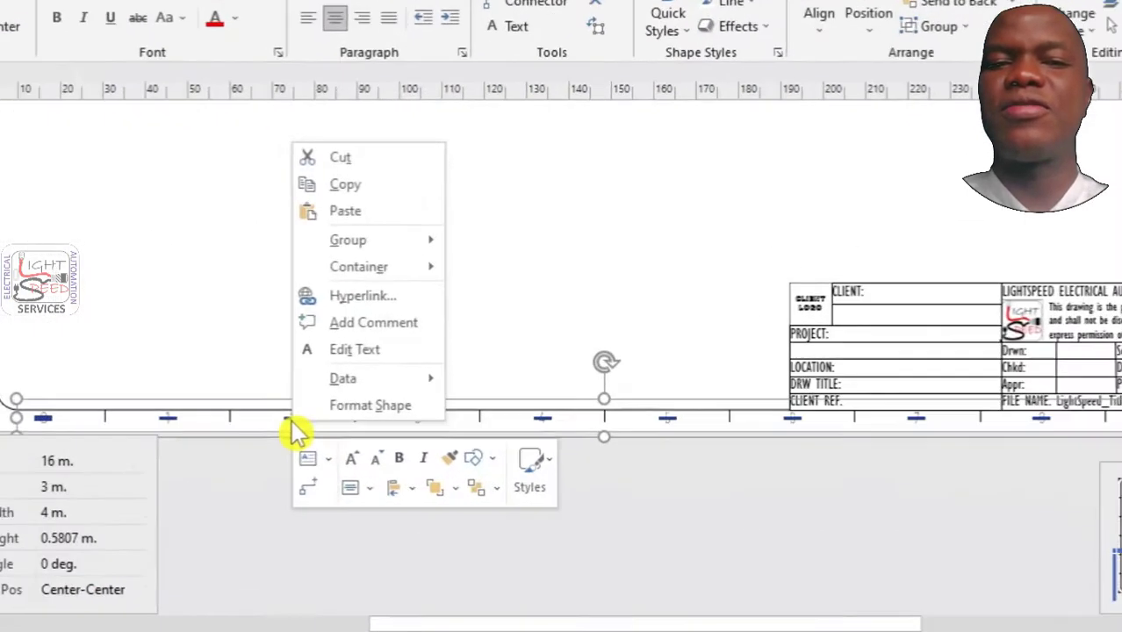
mouse_move(388, 239)
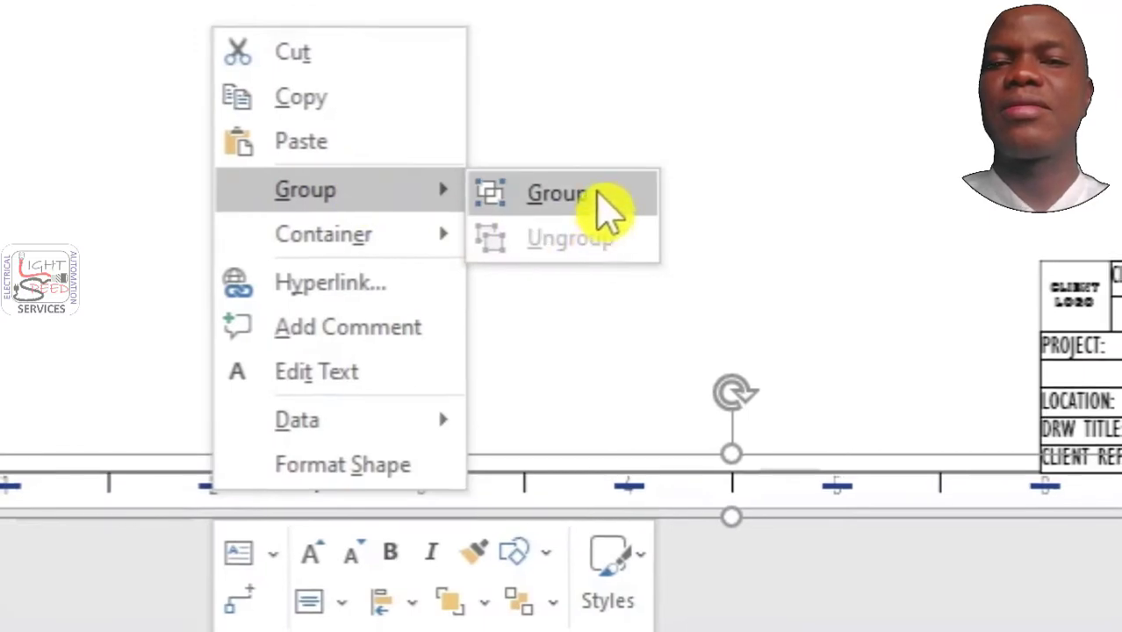
left_click(606, 211)
Step: Paste two more 0 labels in a row beside the one near the lowest left tick mark and select all three
mouse_move(1022, 520)
left_mouse_down()
mouse_move(999, 494)
mouse_move(958, 500)
left_mouse_up()
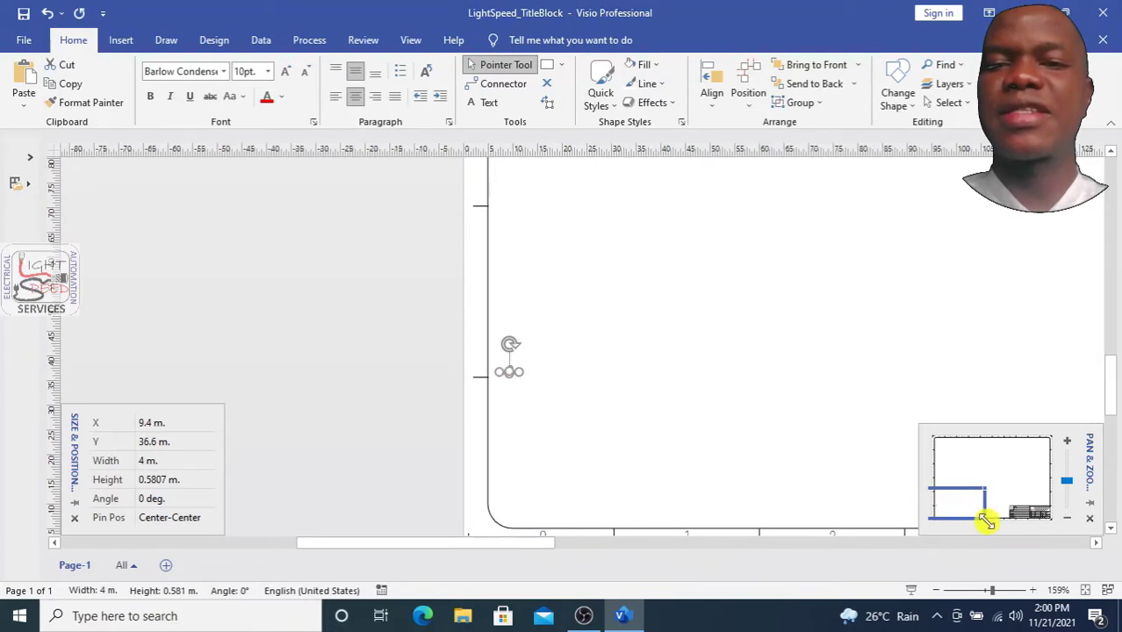
scroll(954, 507, "up", 2)
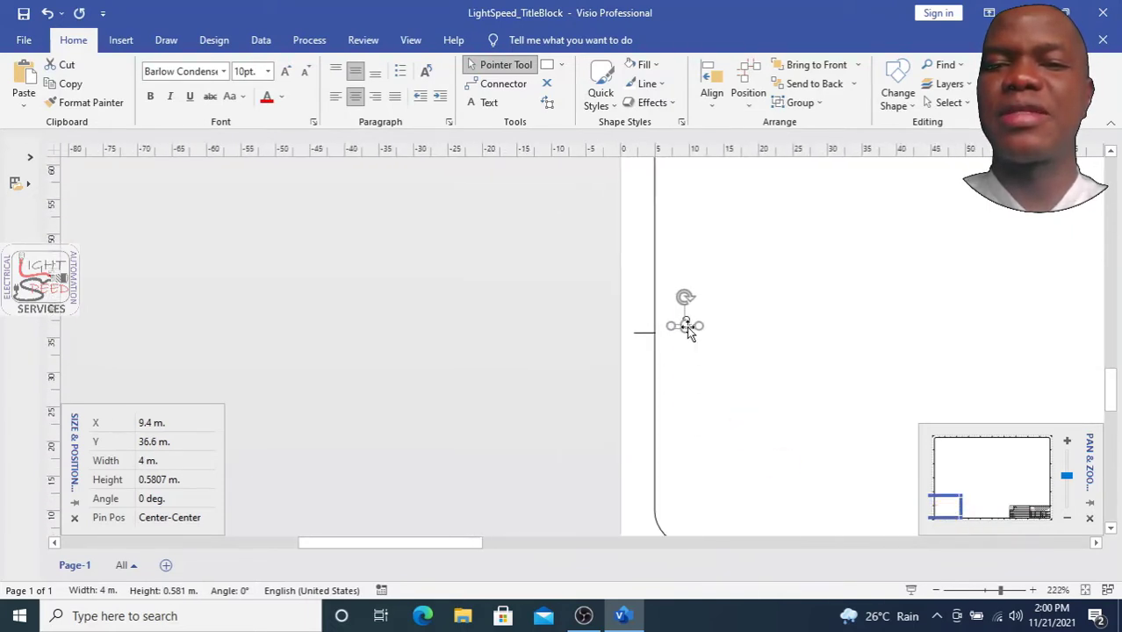
right_click(719, 328)
left_click(753, 339)
right_click(754, 326)
left_click(790, 339)
left_click_drag(786, 362, 664, 292)
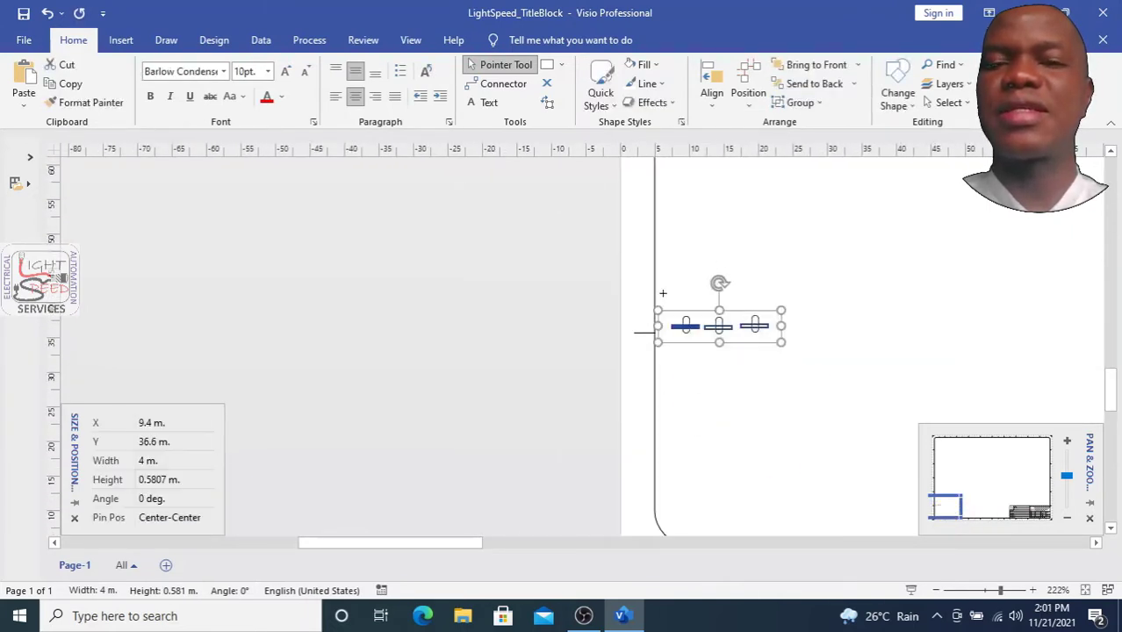
Step: Copy the three selected 0 labels and paste them as a second set of three alongside the first
right_click(775, 326)
left_click(814, 356)
right_click(812, 332)
left_click(851, 382)
Step: Relabel the six copies as A, B, C, D, E and F, and place F in the left margin at X 3 m, Y 20 m
double_click(687, 327)
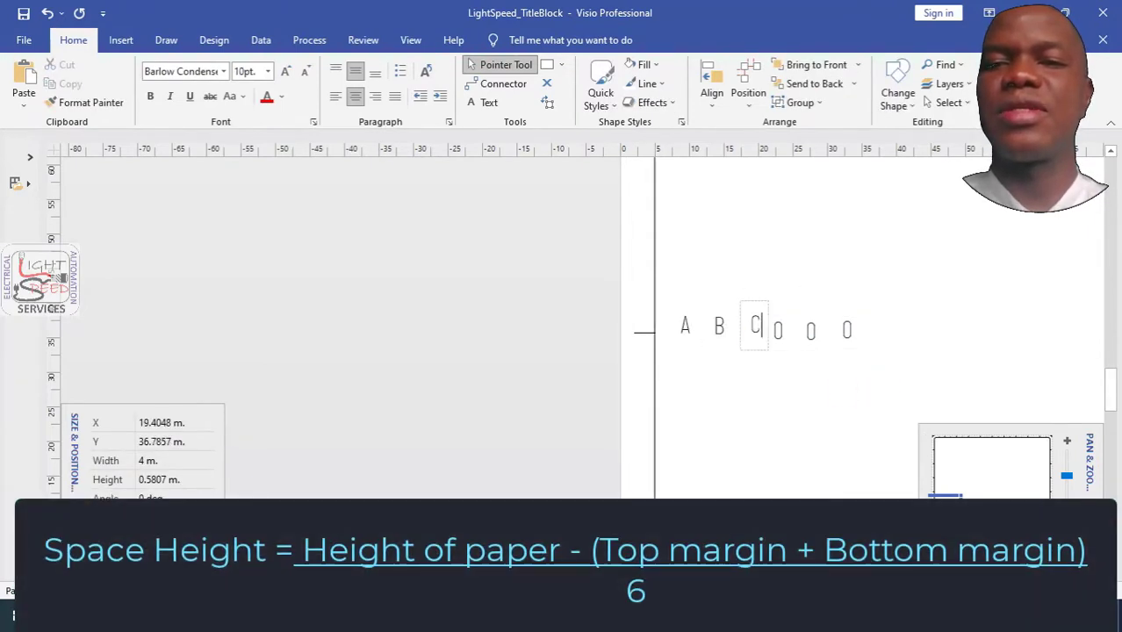
left_click(808, 340)
type("E")
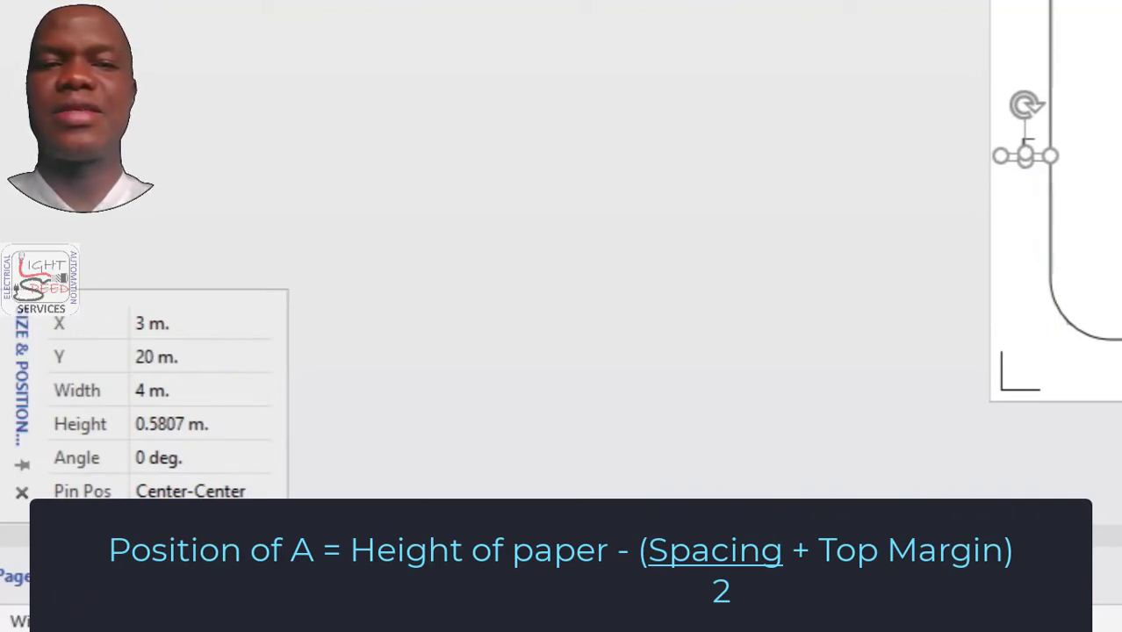
Step: Examine the tick marks along the left margin and the position values of the A and F labels
scroll(932, 426, "right", 8)
scroll(932, 426, "up", 4)
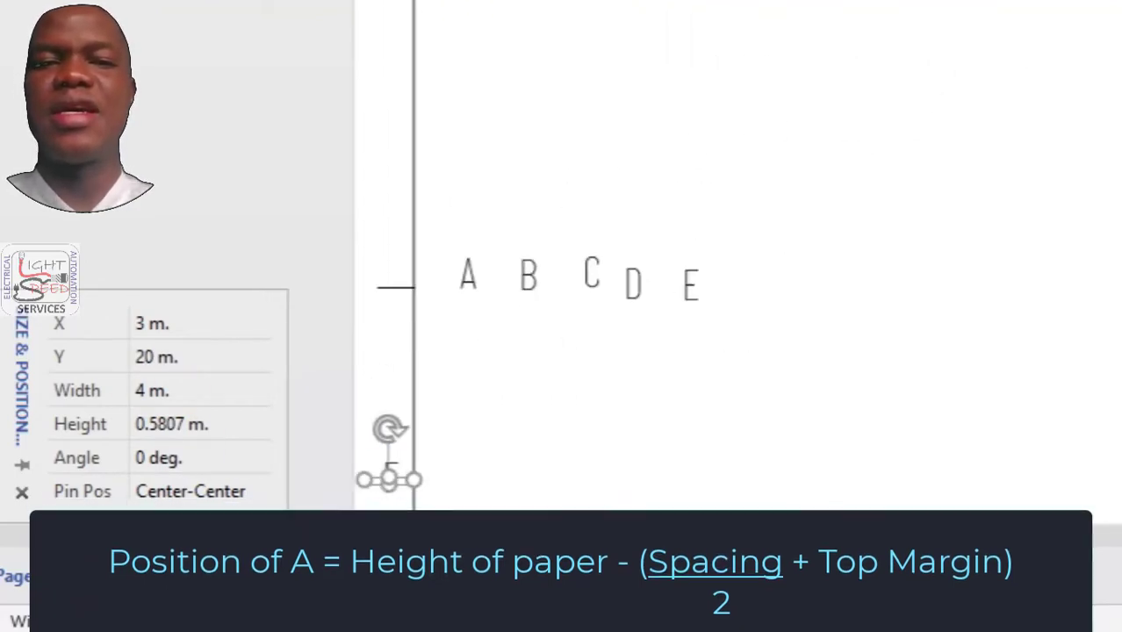
scroll(932, 426, "down", 2)
scroll(932, 427, "left", 1)
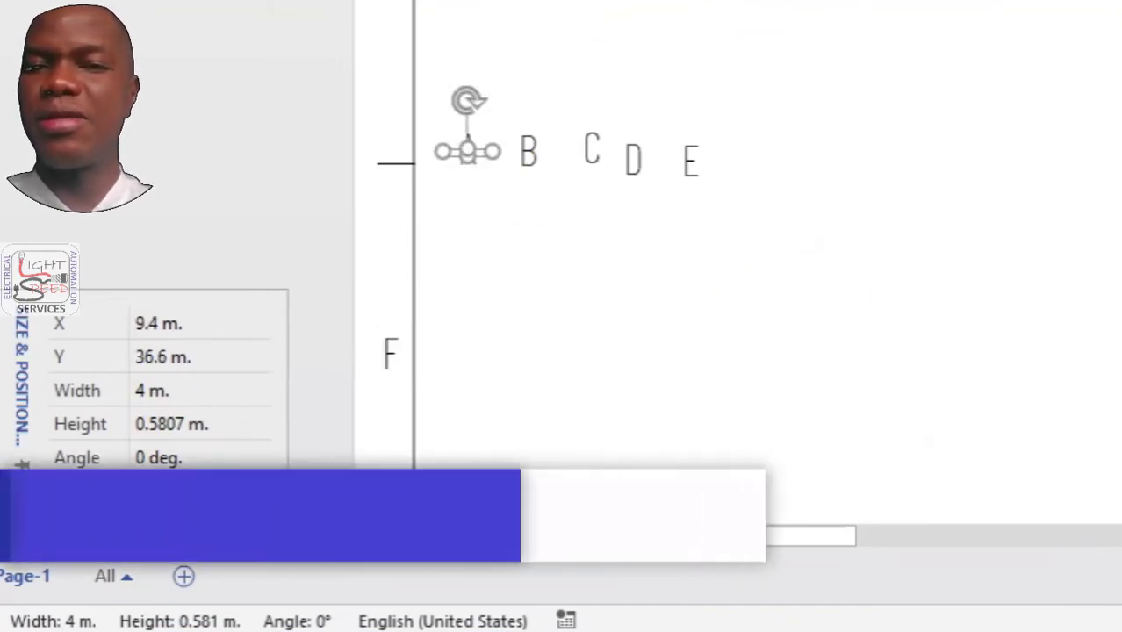
scroll(737, 262, "right", 1)
scroll(737, 262, "up", 4)
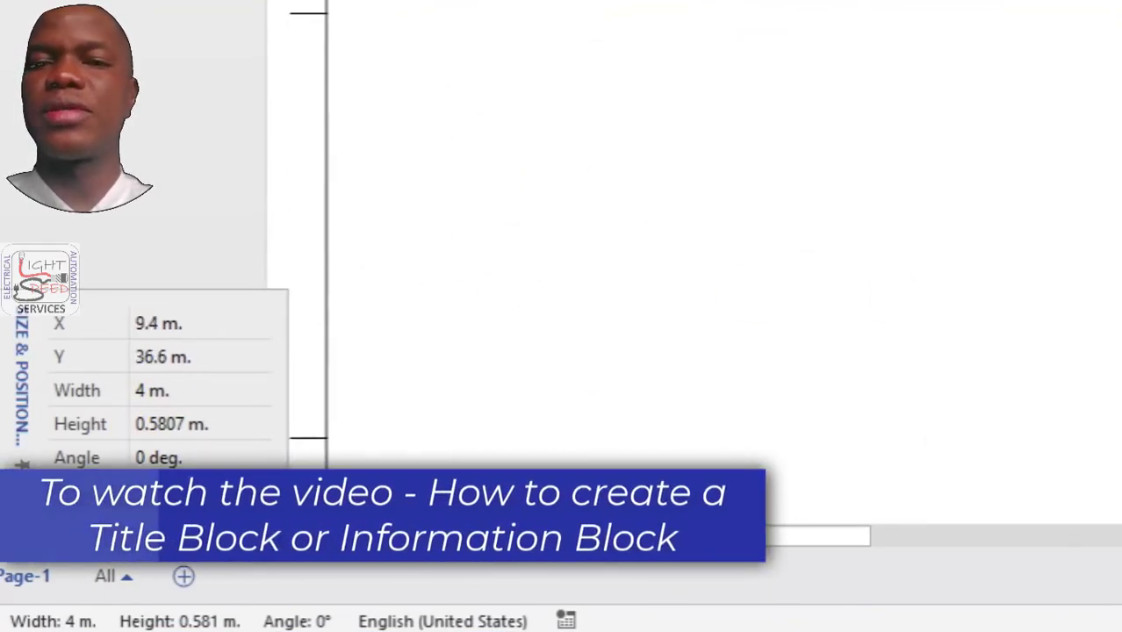
scroll(693, 264, "down", 6)
scroll(694, 263, "right", 2)
scroll(694, 263, "left", 3)
scroll(694, 263, "up", 2)
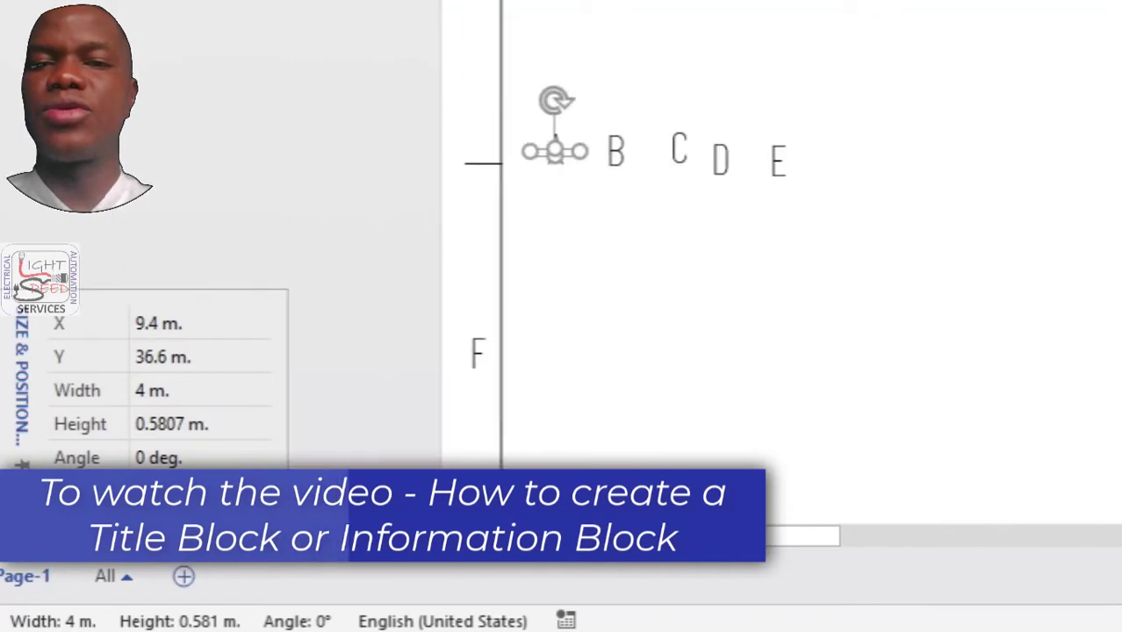
left_click(478, 457)
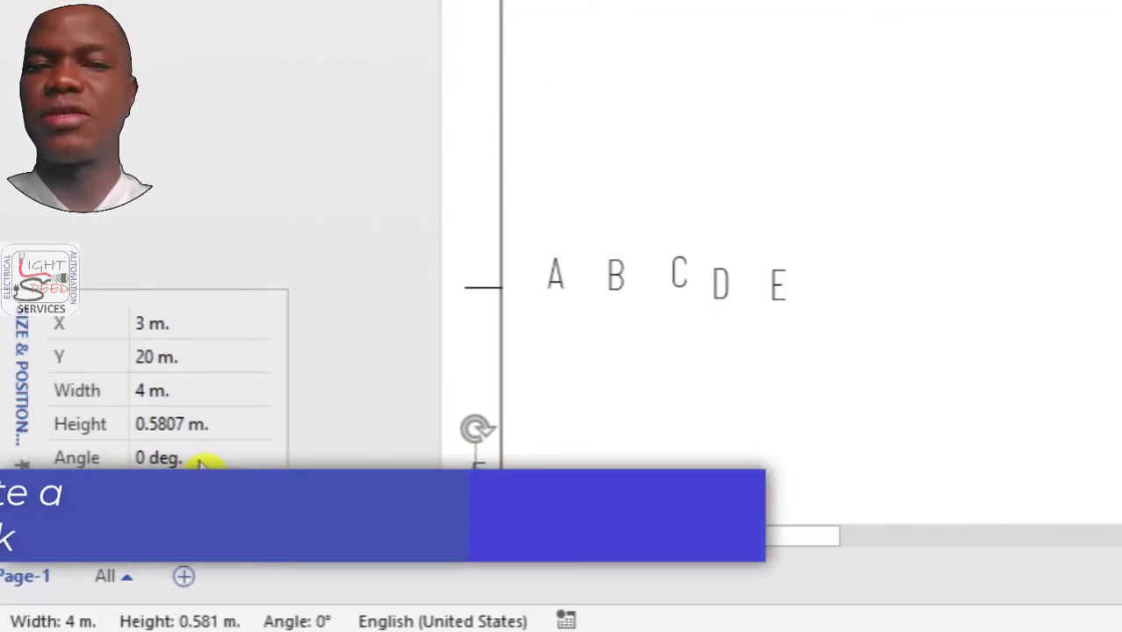
Step: Place the A label in the left margin at X 3 m, Y 190 m, and check its position
left_click(554, 272)
left_click(172, 323)
type("3")
key("Return")
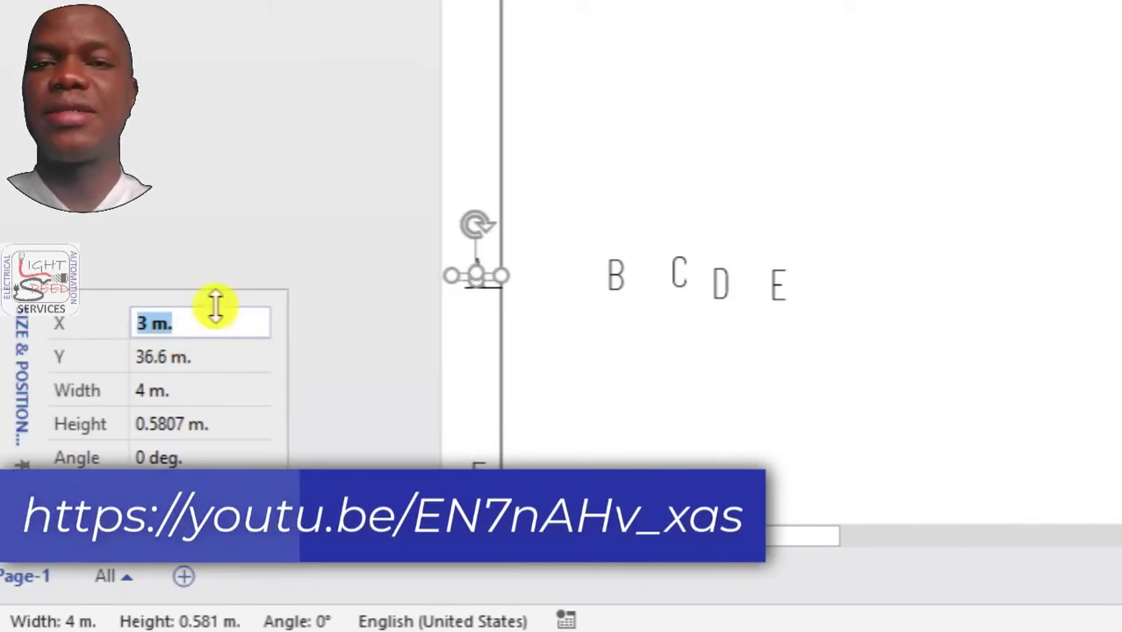
left_click(172, 352)
type("190")
key("Return")
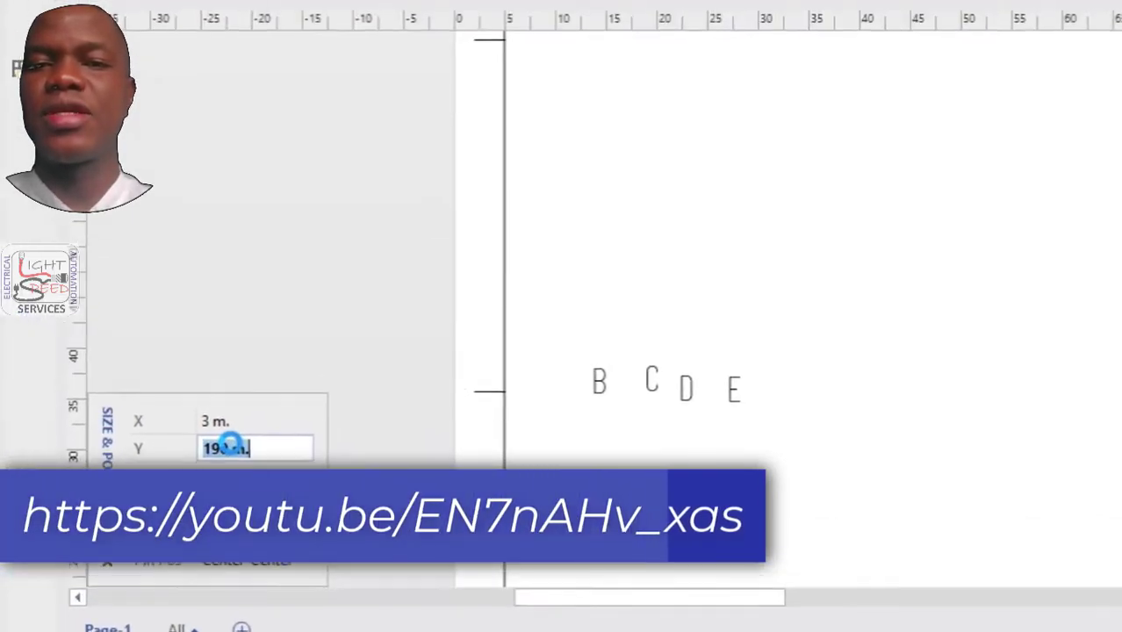
scroll(606, 308, "up", 10)
scroll(606, 307, "left", 1)
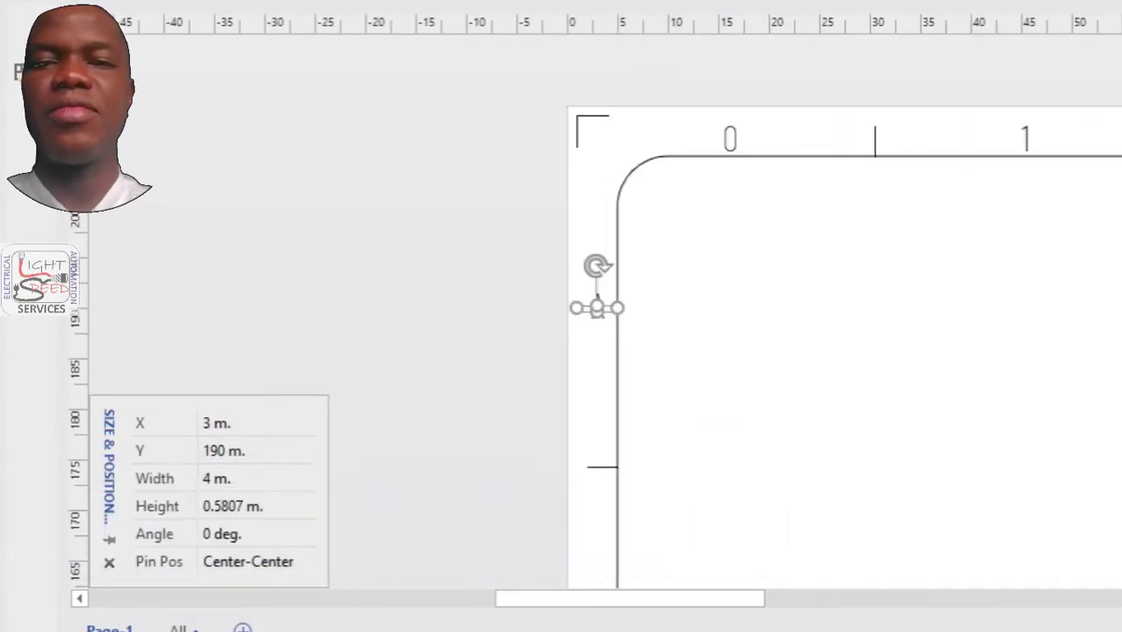
Step: Stack the B, C, D and E labels in a vertical column just inside the frame's left border near the lowest tick mark
scroll(606, 308, "down", 2)
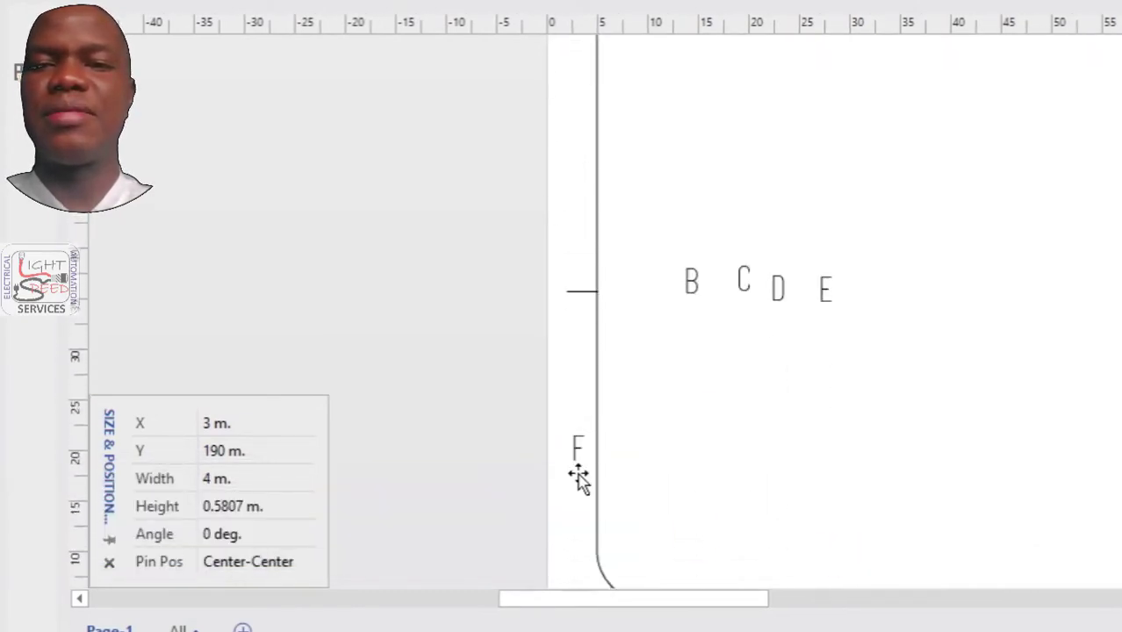
left_click(652, 425)
left_click_drag(694, 282, 634, 134)
left_click_drag(777, 289, 631, 262)
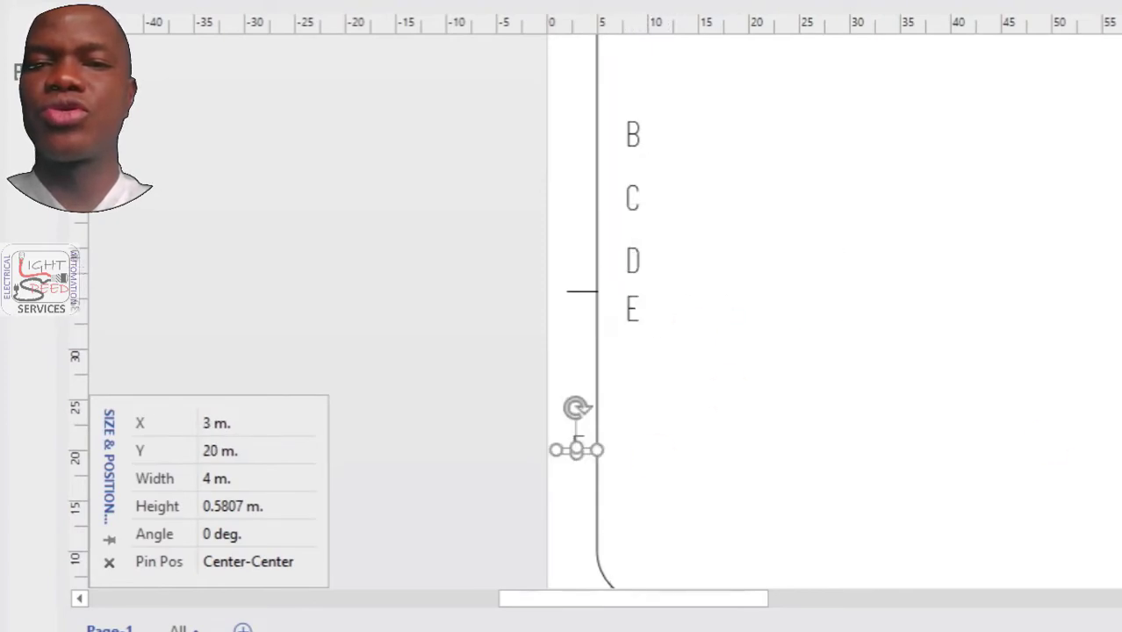
Step: Select the F and A labels together with B to E and align all six by their left edges in the left margin
scroll(1017, 352, "up", 15)
scroll(1017, 351, "left", 3)
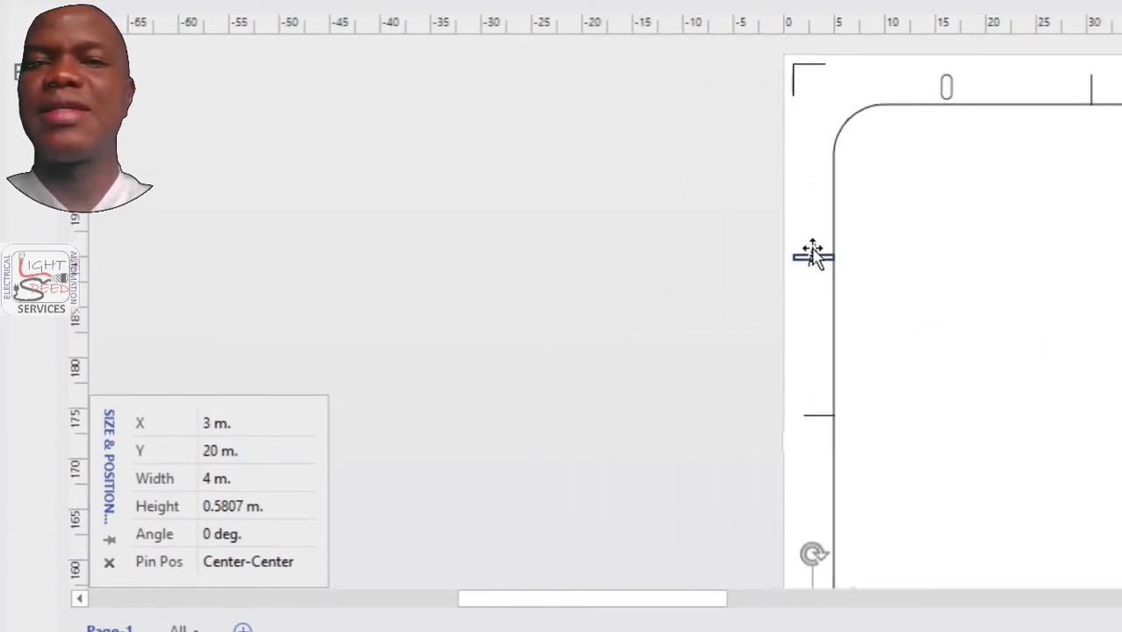
scroll(1005, 386, "down", 15)
scroll(1005, 387, "right", 5)
scroll(1006, 386, "left", 3)
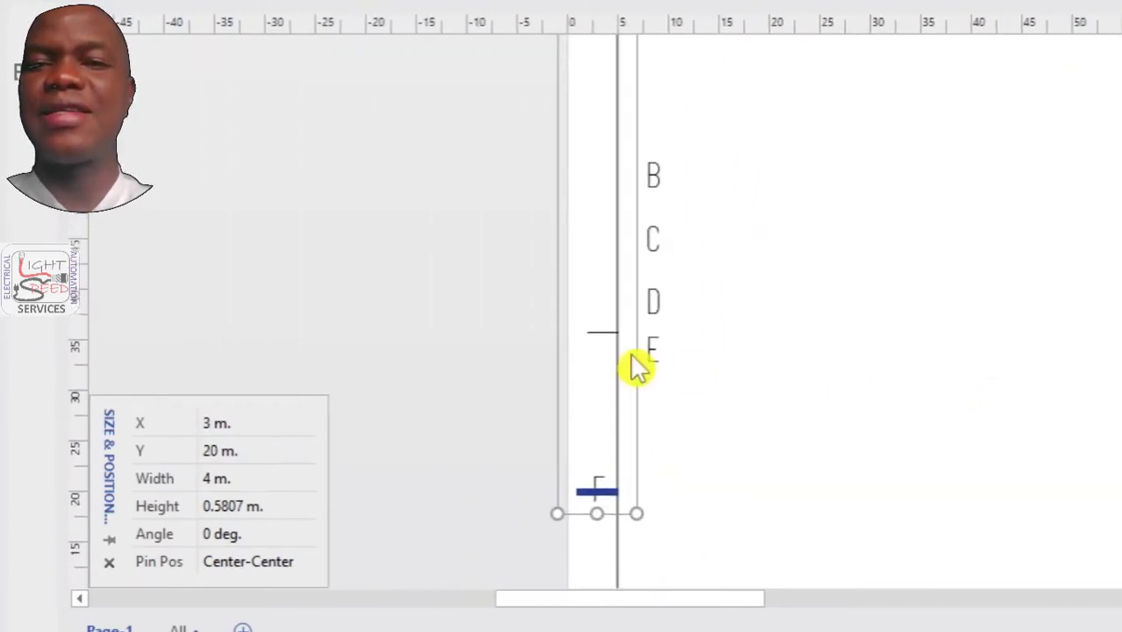
left_click_drag(689, 383, 547, 127)
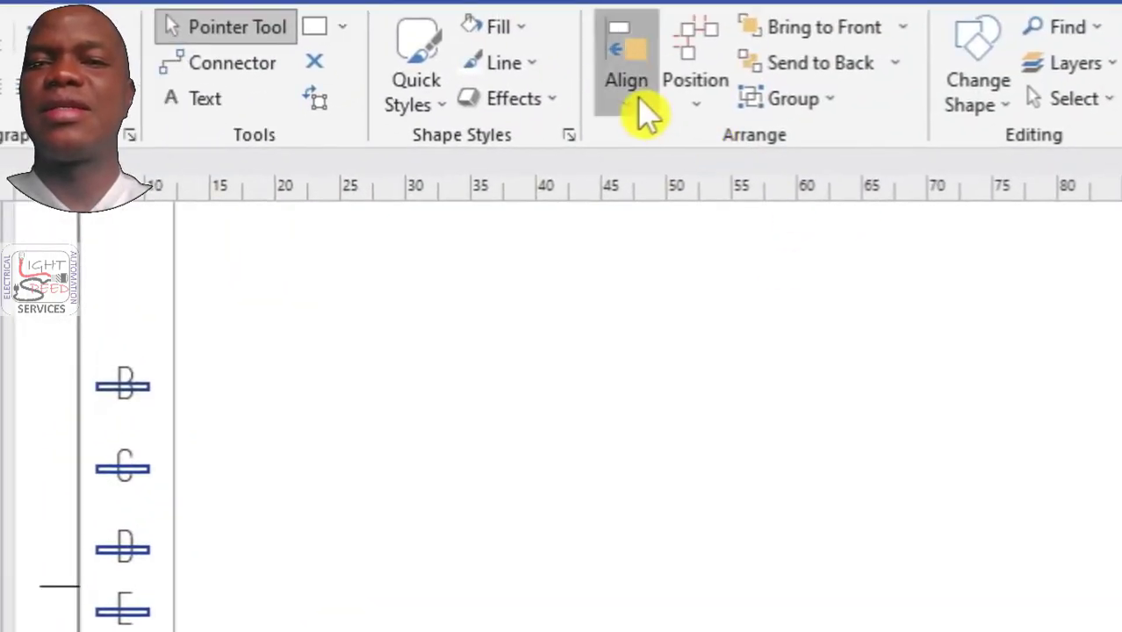
left_click(639, 102)
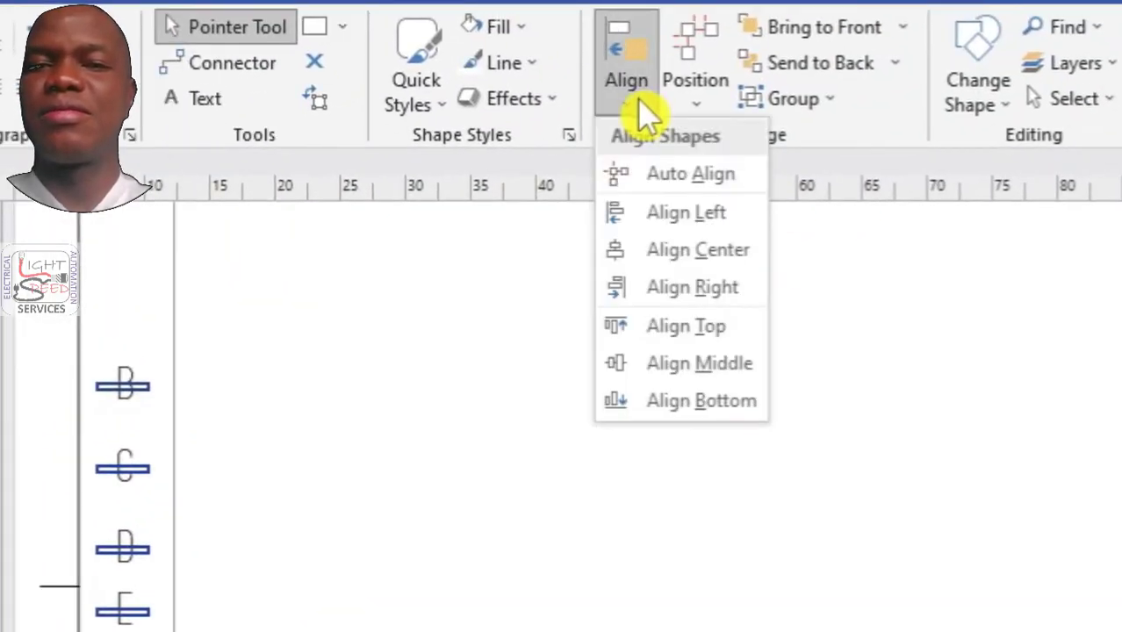
left_click(698, 226)
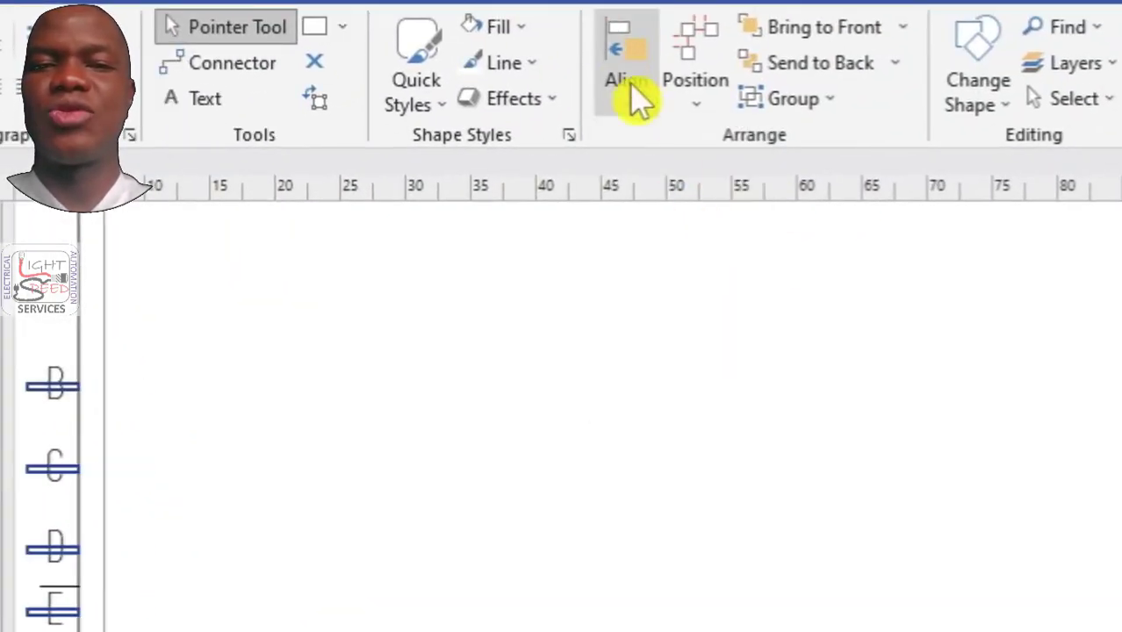
Step: Distribute the six selected letter labels vertically along the left margin and check their spacing
left_click(707, 113)
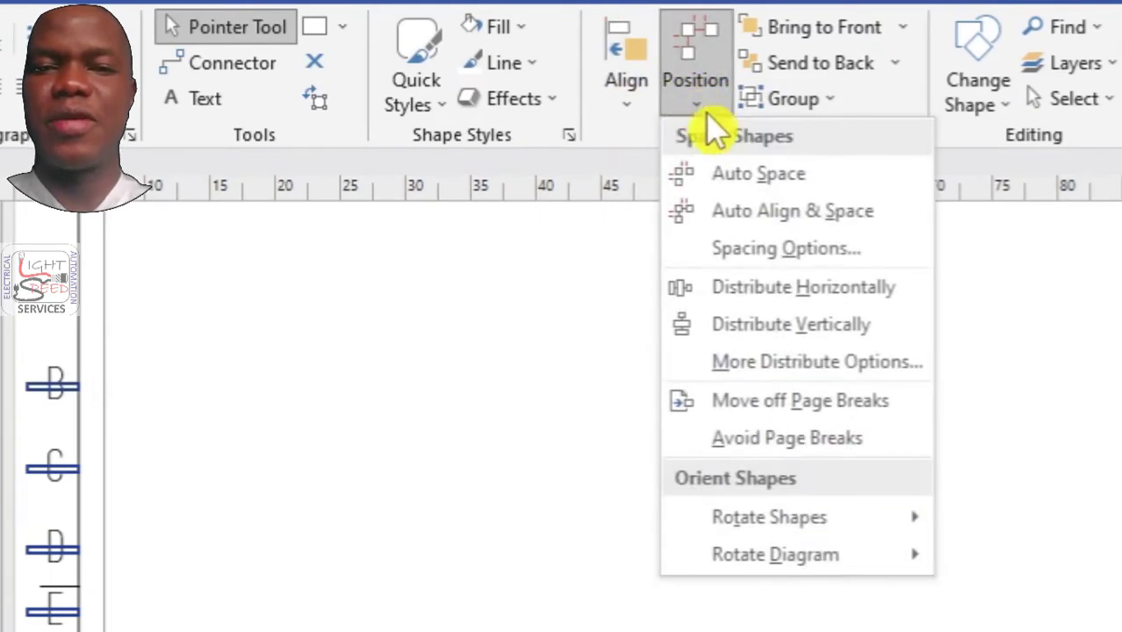
left_click(821, 325)
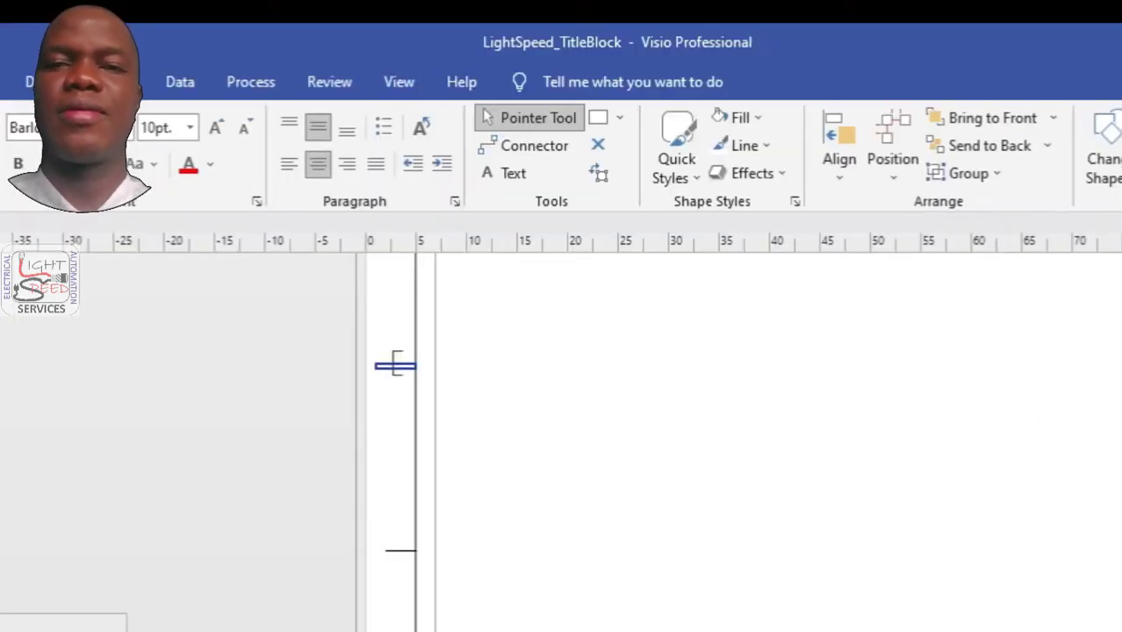
left_click_drag(1067, 474, 1067, 492)
left_click_drag(975, 518, 954, 456)
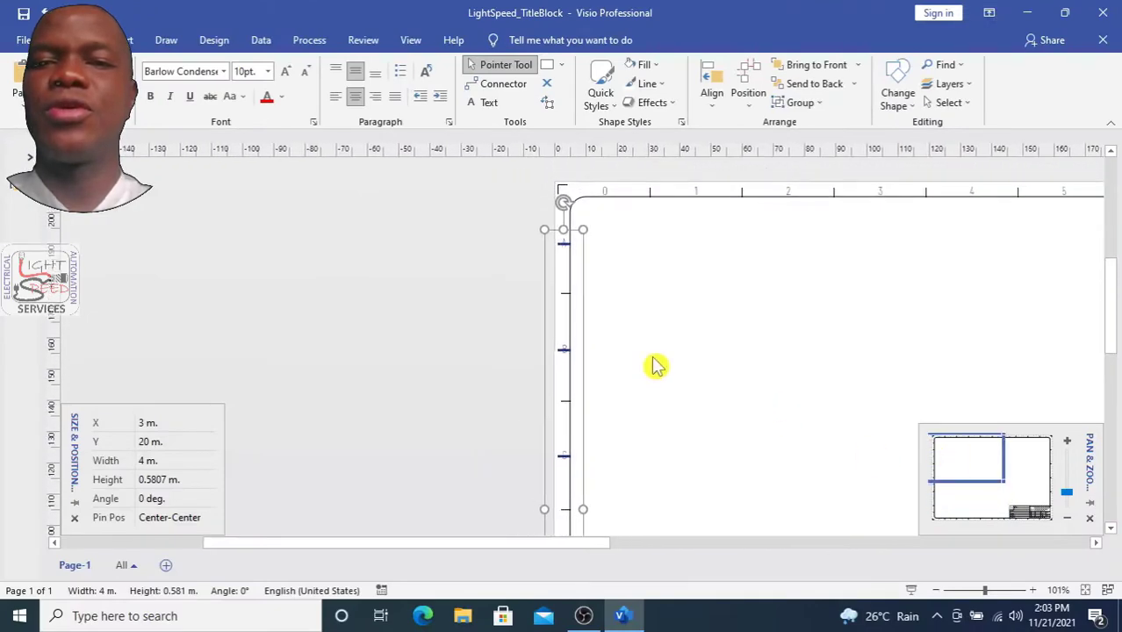
Step: Group the six letter labels in the left margin and copy the group
right_click(563, 247)
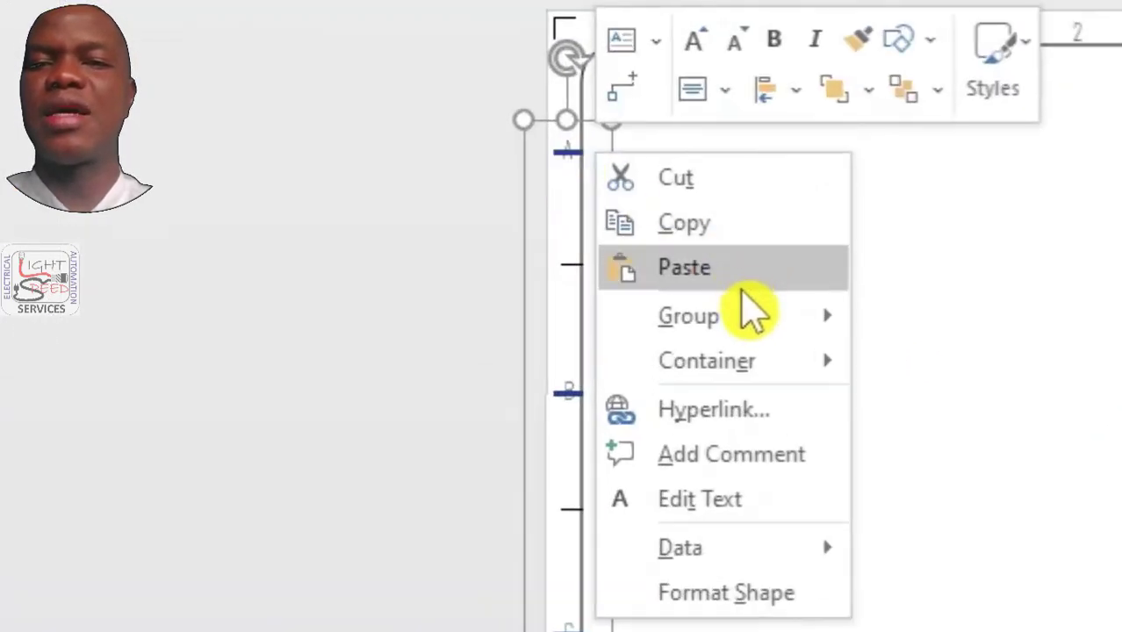
mouse_move(645, 324)
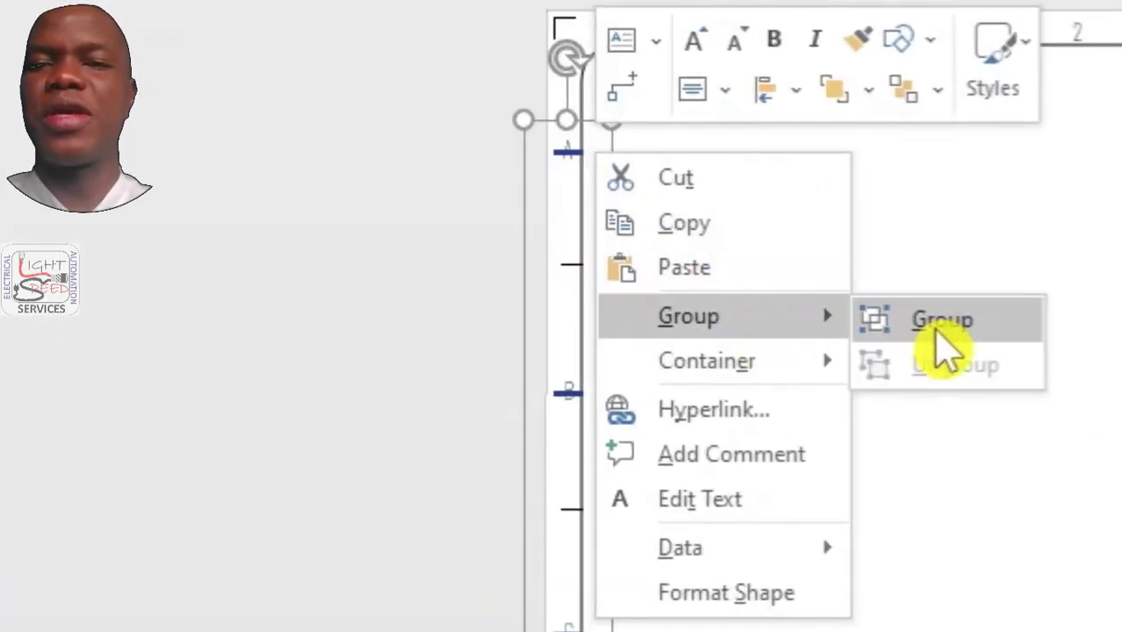
left_click(936, 332)
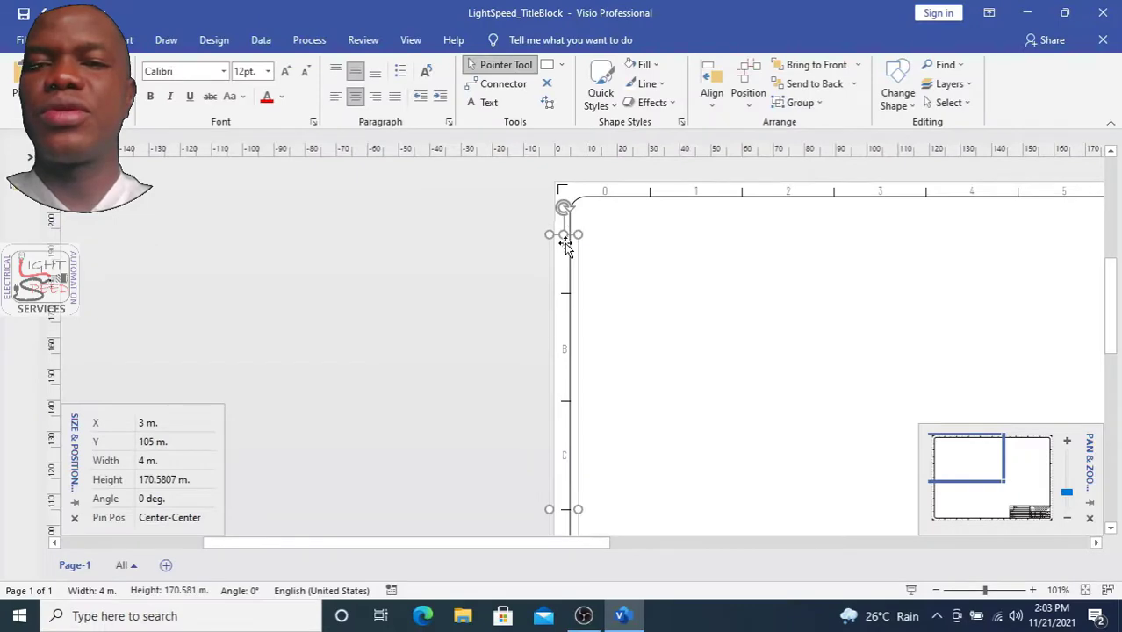
right_click(564, 243)
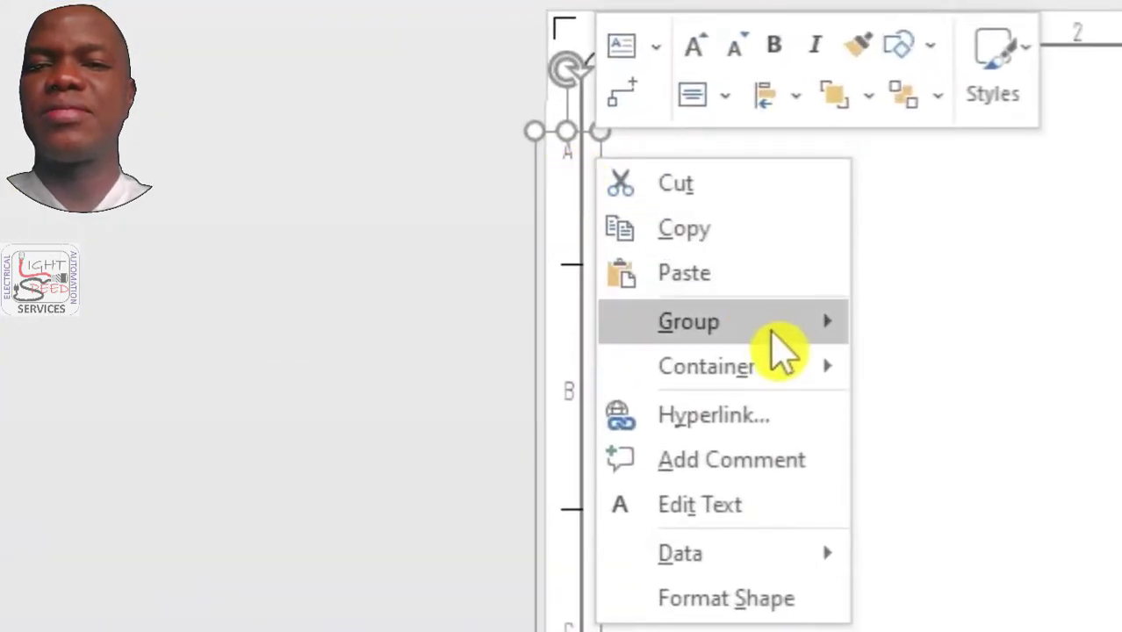
left_click(679, 261)
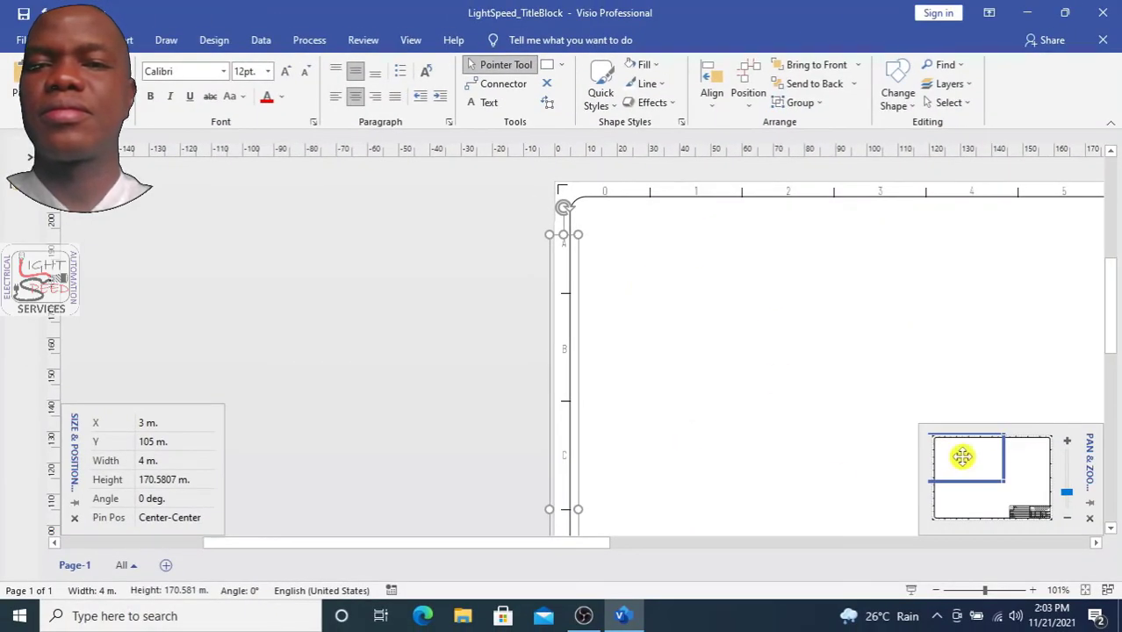
Step: Paste the copied A to F group beside the frame's right border and move it roughly into place in the right margin
left_click_drag(962, 456, 1038, 464)
right_click(827, 231)
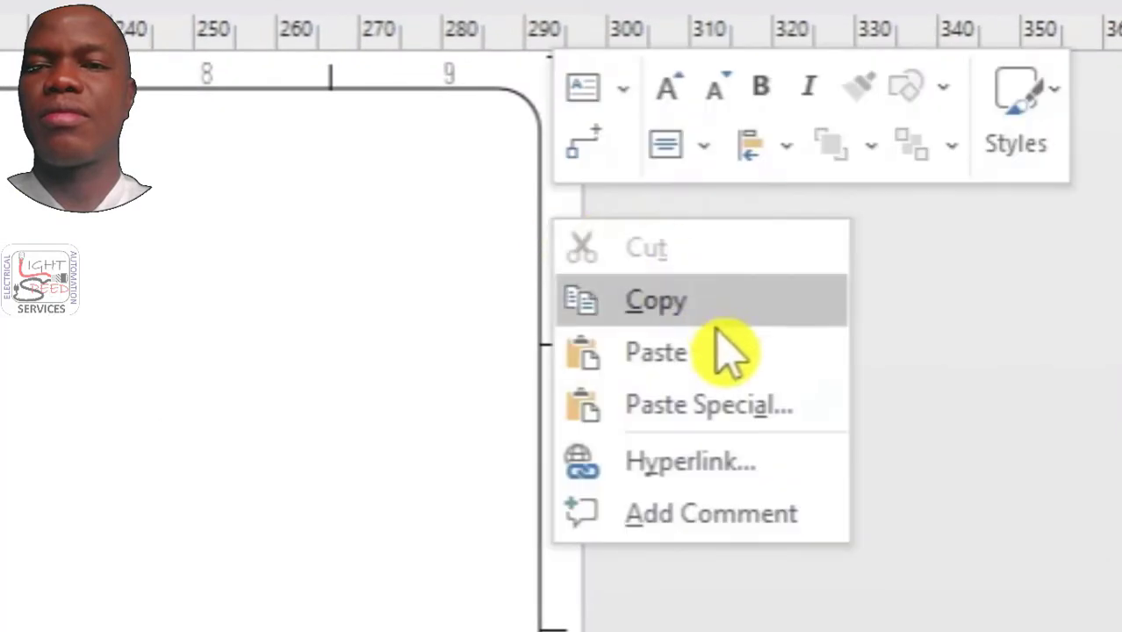
left_click(895, 269)
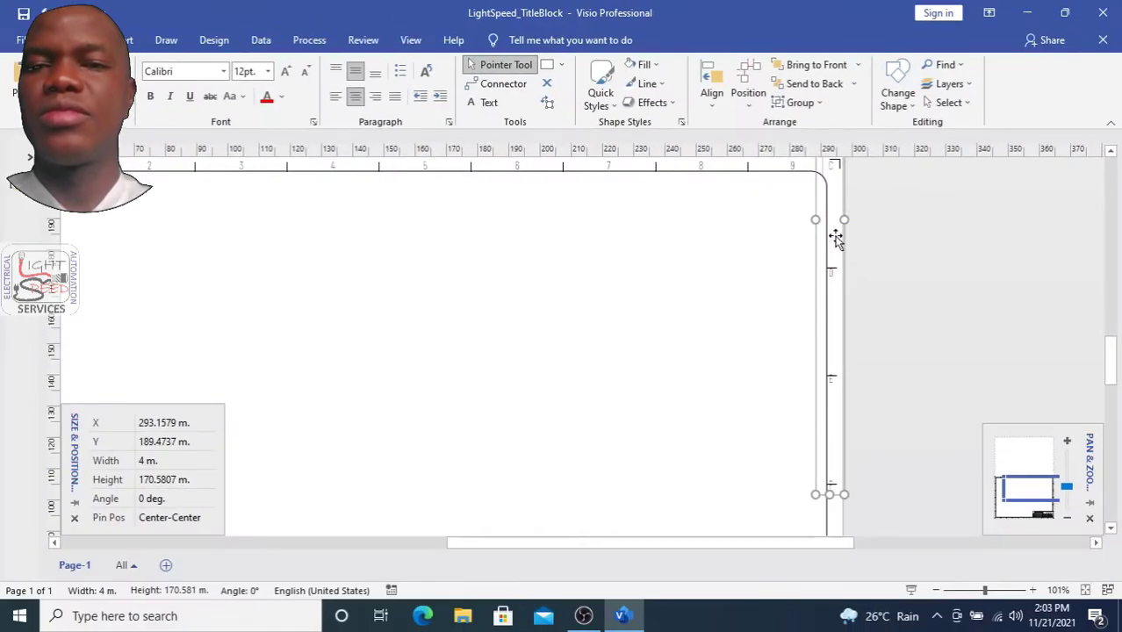
left_click_drag(842, 438, 843, 438)
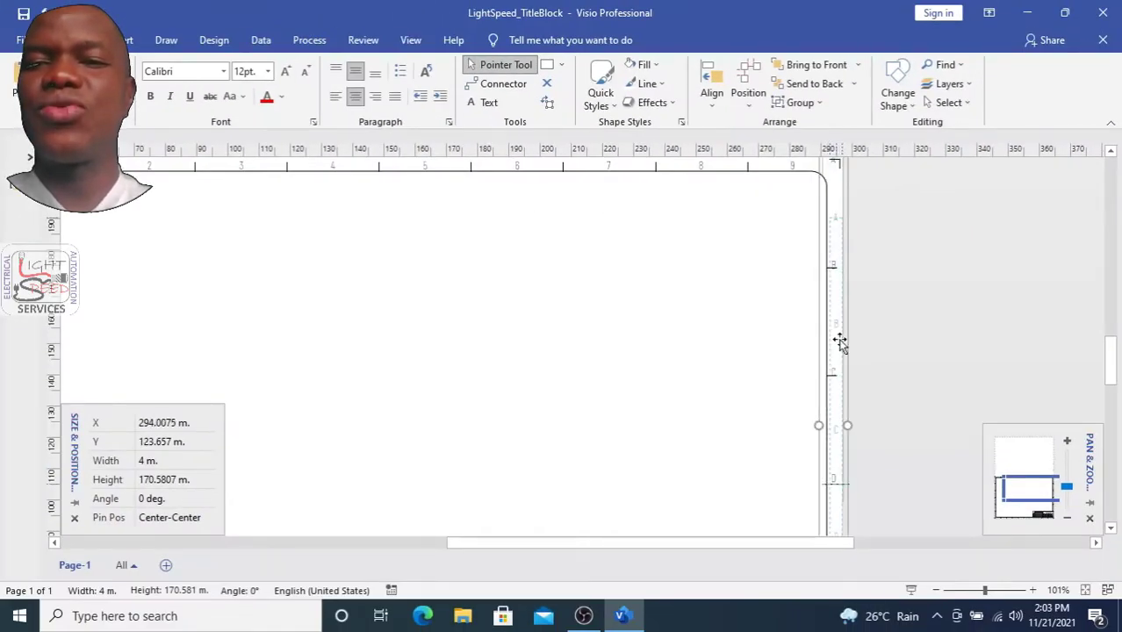
left_click_drag(838, 352, 838, 351)
Step: Top-align the right margin's letter group with the left margin's group and set its X position to 293 m
left_click_drag(992, 453, 764, 451)
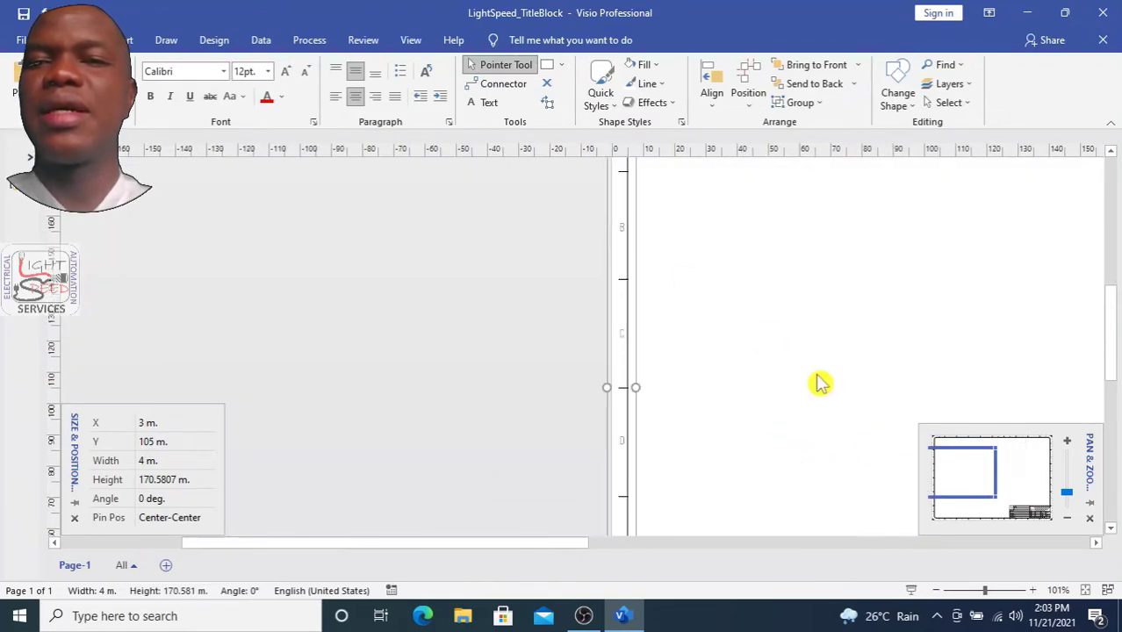
left_click_drag(958, 472, 956, 397)
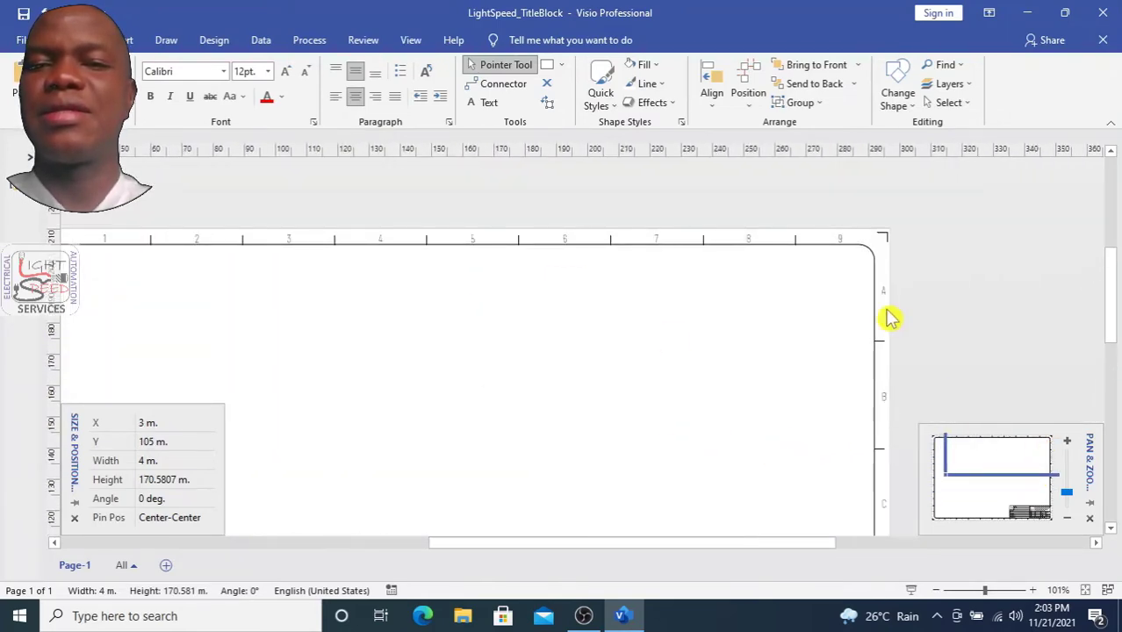
left_click(883, 306, "shift")
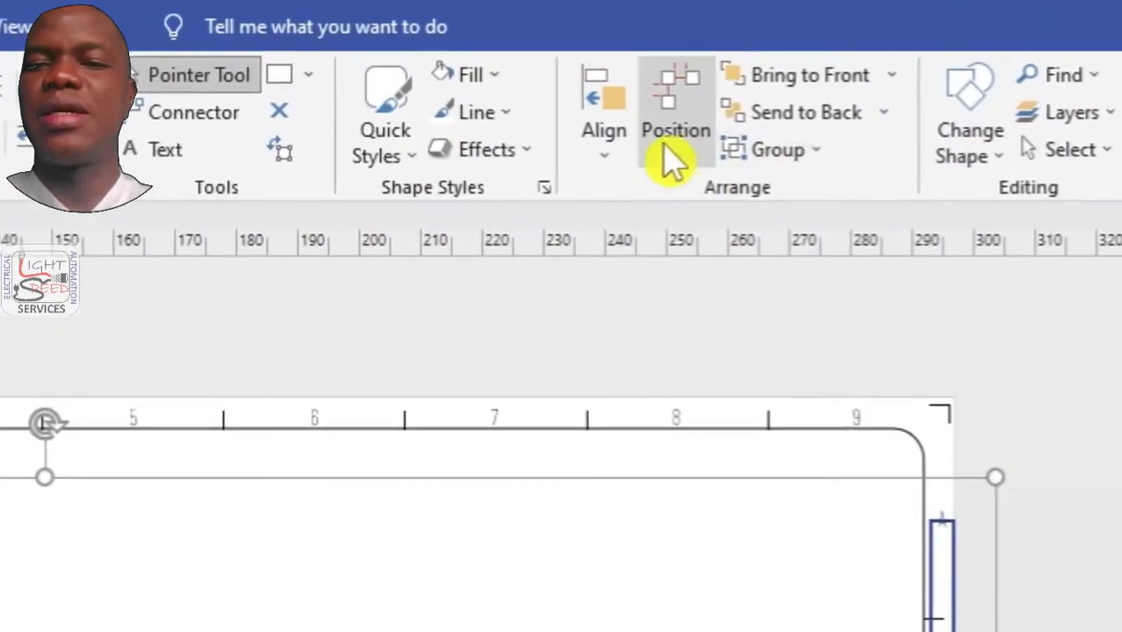
left_click(633, 147)
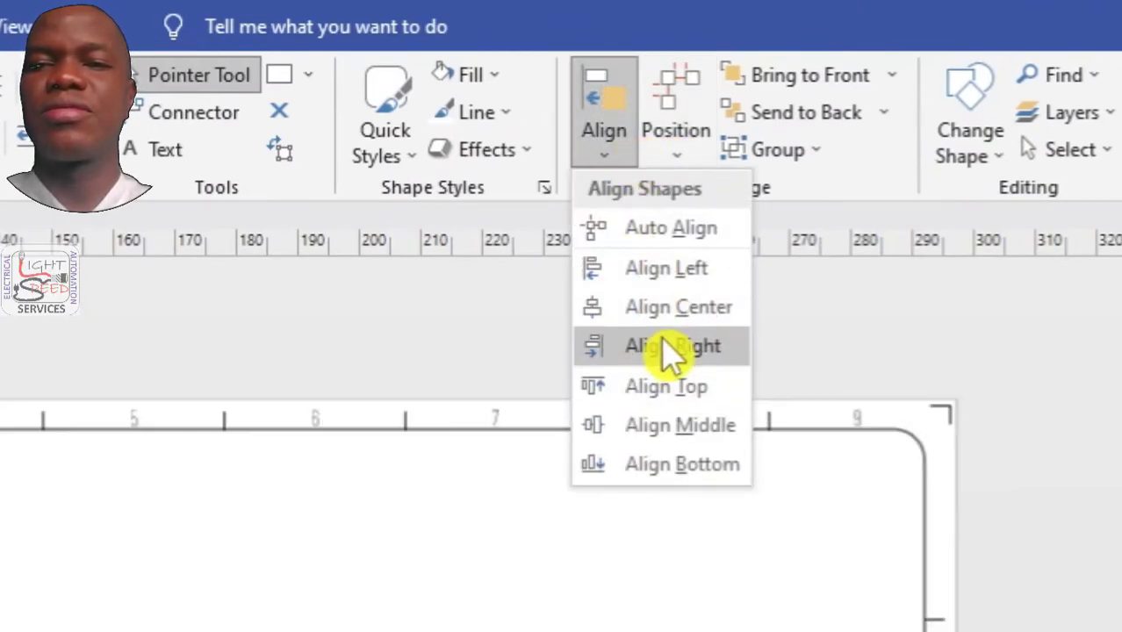
left_click(667, 391)
left_click(1115, 591)
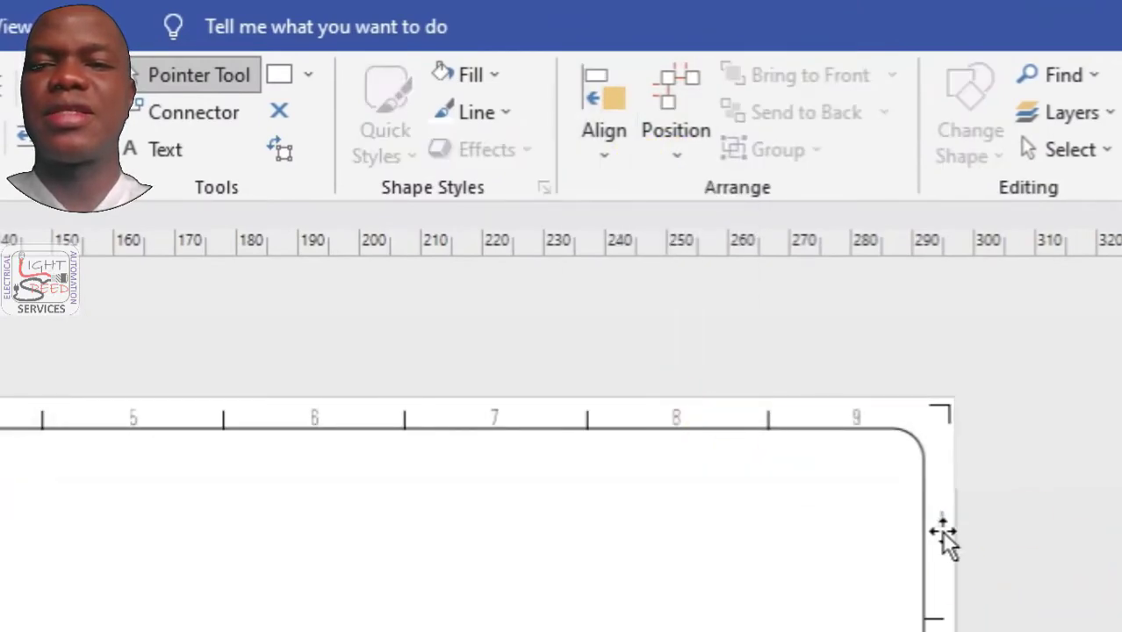
left_click(940, 527)
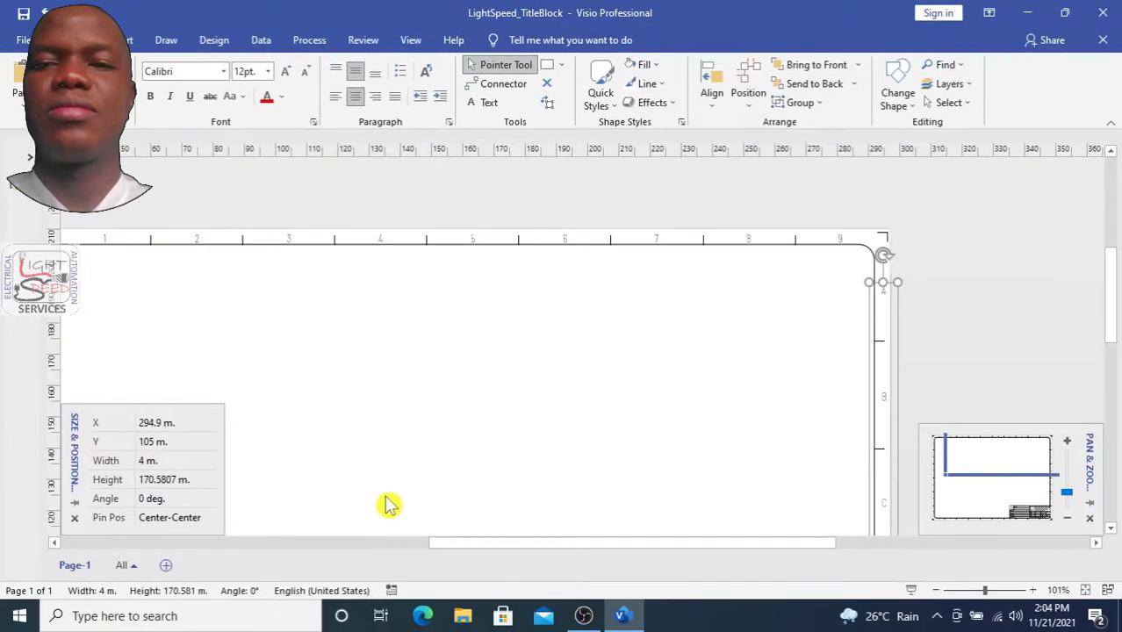
key("Left")
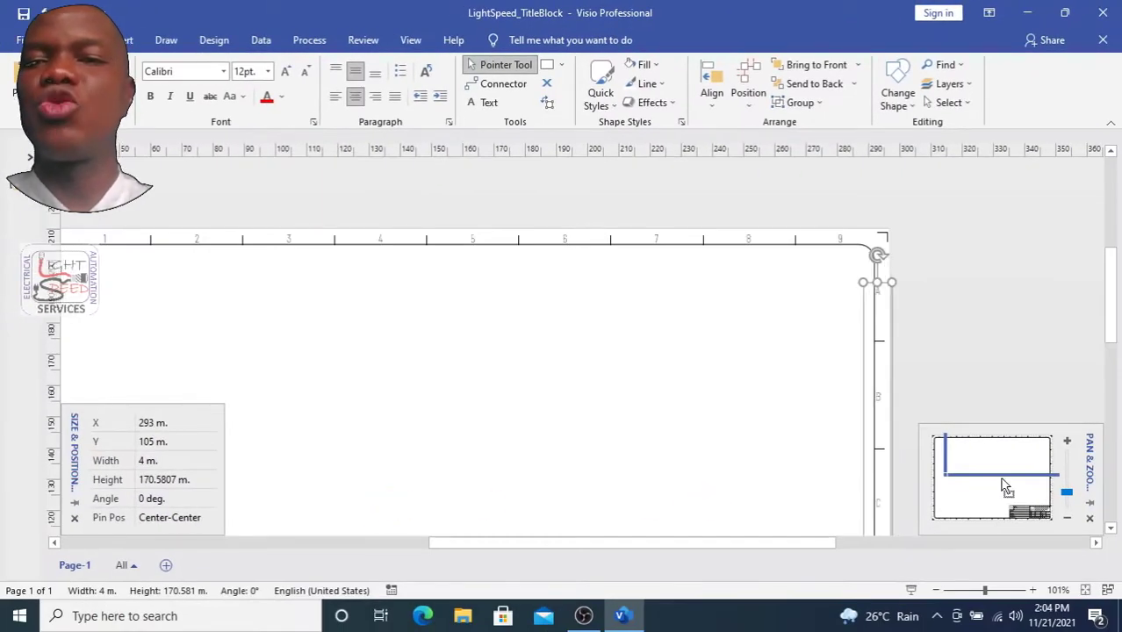
Step: Nudge the right margin's letter group to X 293 m and fine-adjust the left margin's letter group horizontally
key("Right")
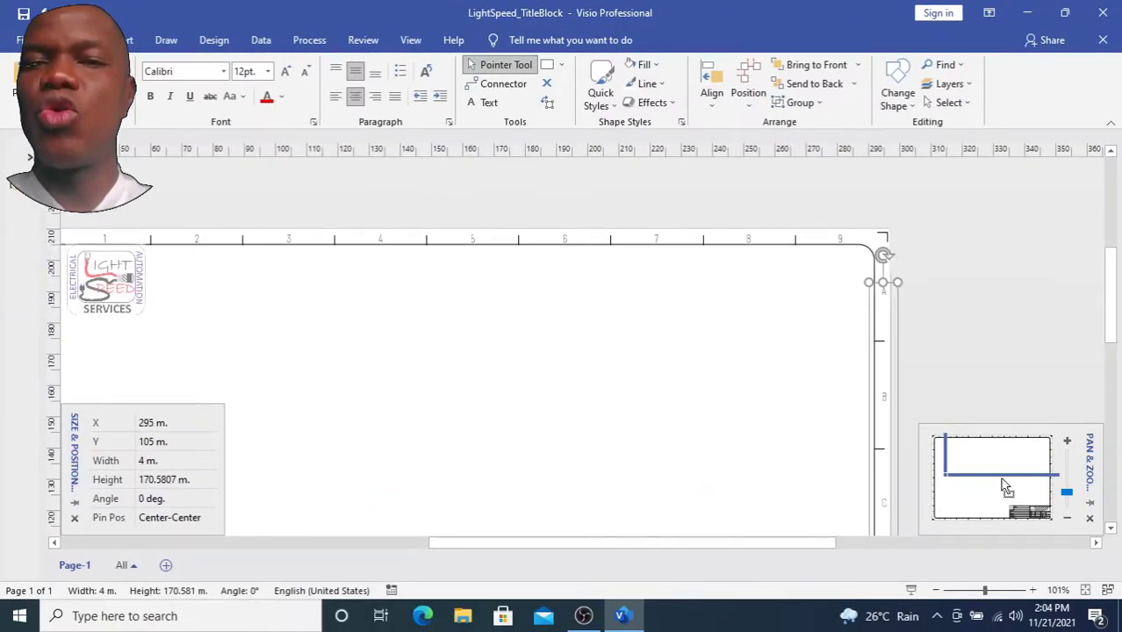
key("Left")
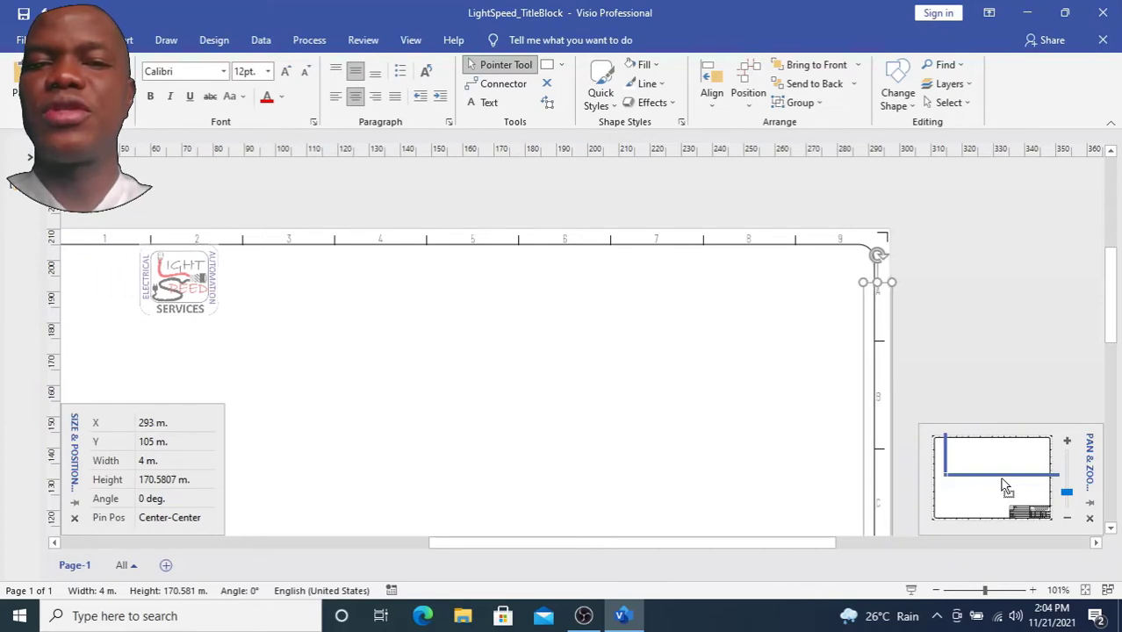
left_click_drag(998, 455, 928, 453)
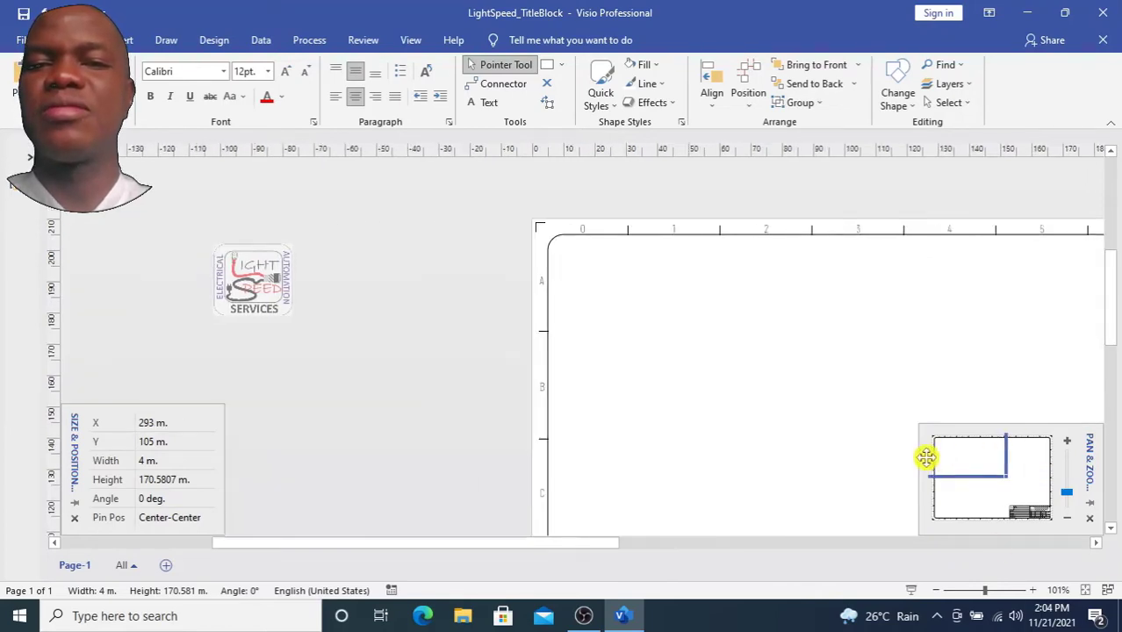
left_click(541, 393)
key("shift+Right")
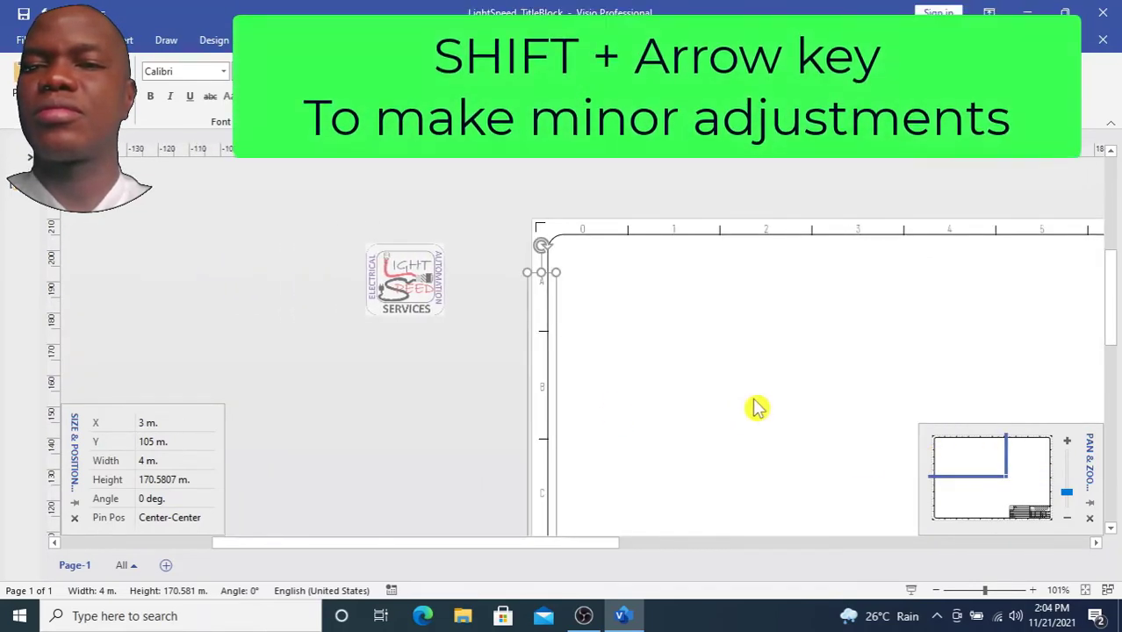
left_click(757, 408)
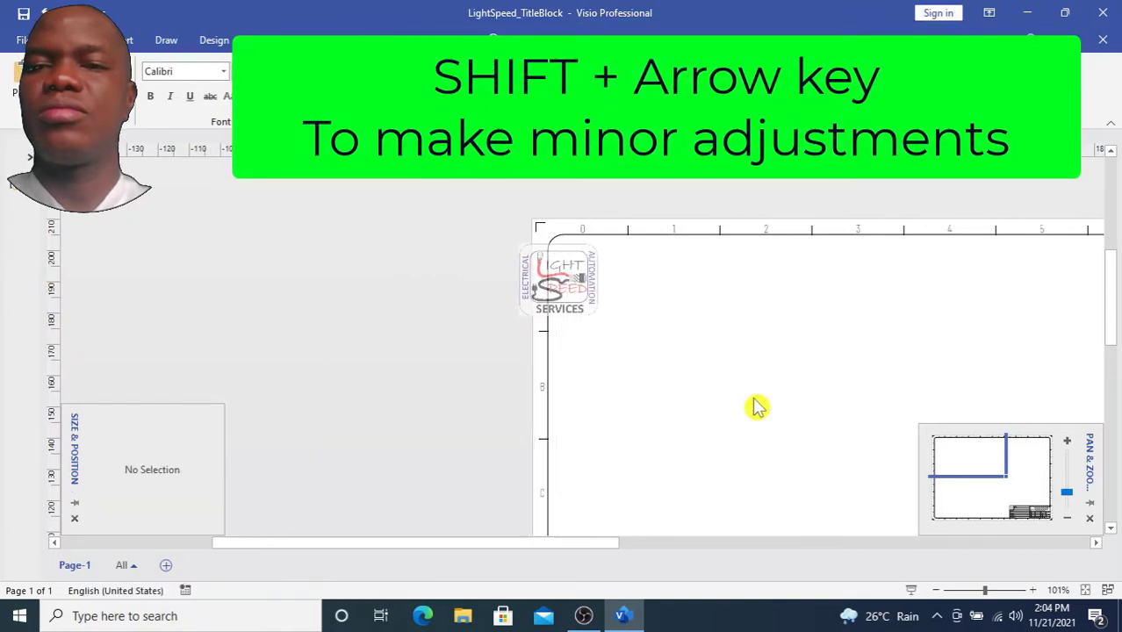
Step: Unlock the Title Block Text layer in the layer properties
left_click_drag(976, 449, 1051, 490)
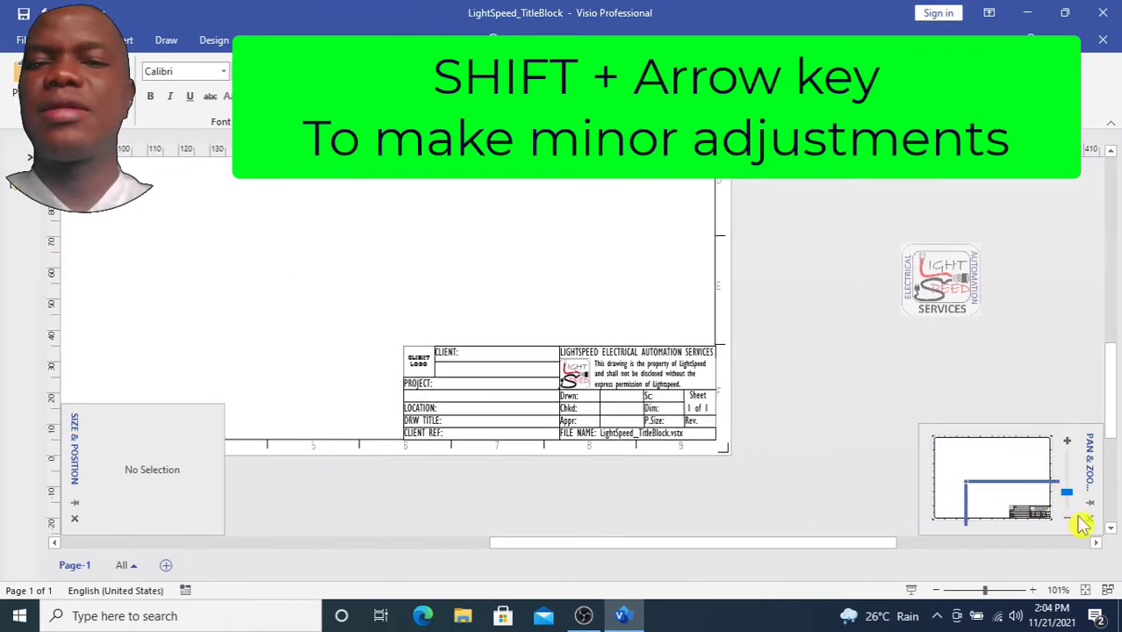
left_click(1067, 441)
left_click(1067, 441)
left_click(1067, 441)
left_click(1067, 441)
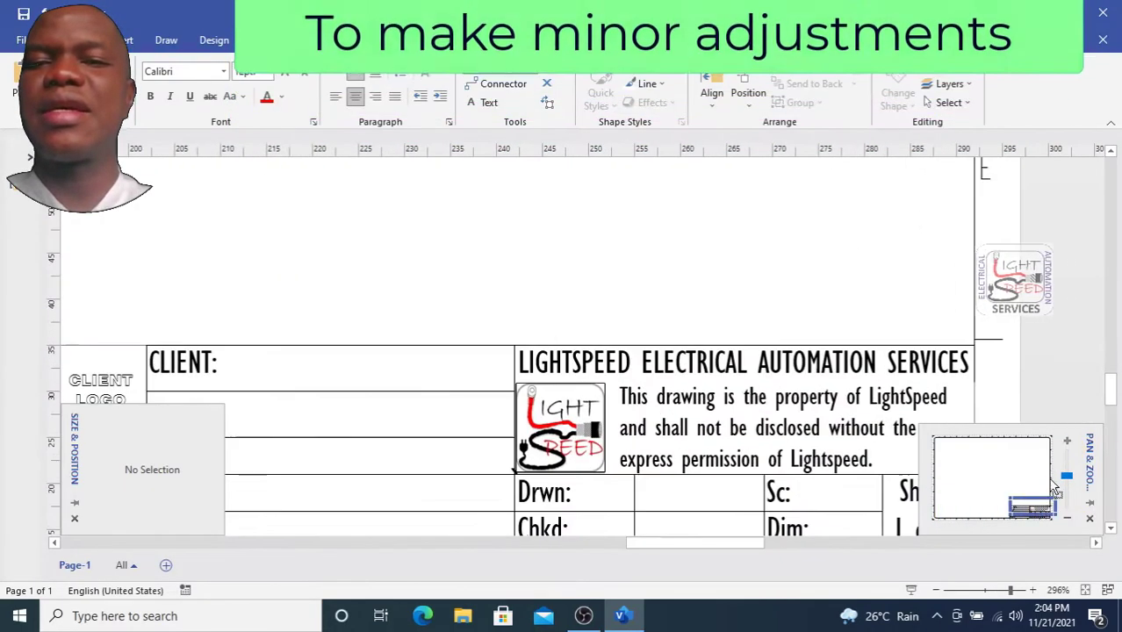
mouse_move(1037, 503)
left_mouse_down()
mouse_move(1022, 512)
mouse_move(1031, 516)
left_mouse_up()
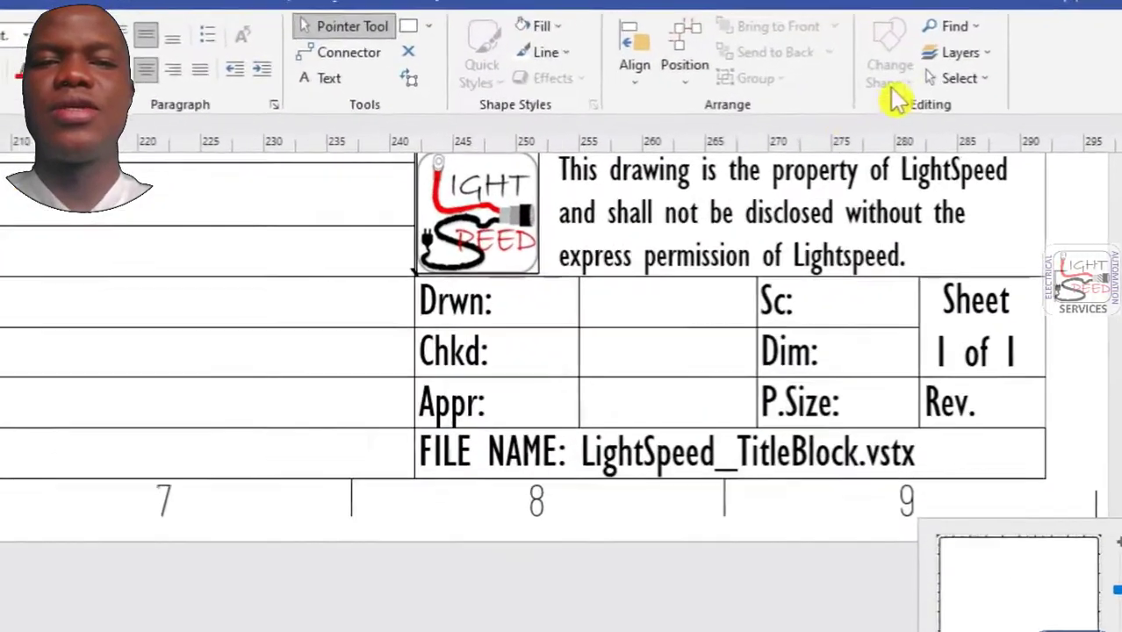
left_click(950, 83)
left_click(1019, 96)
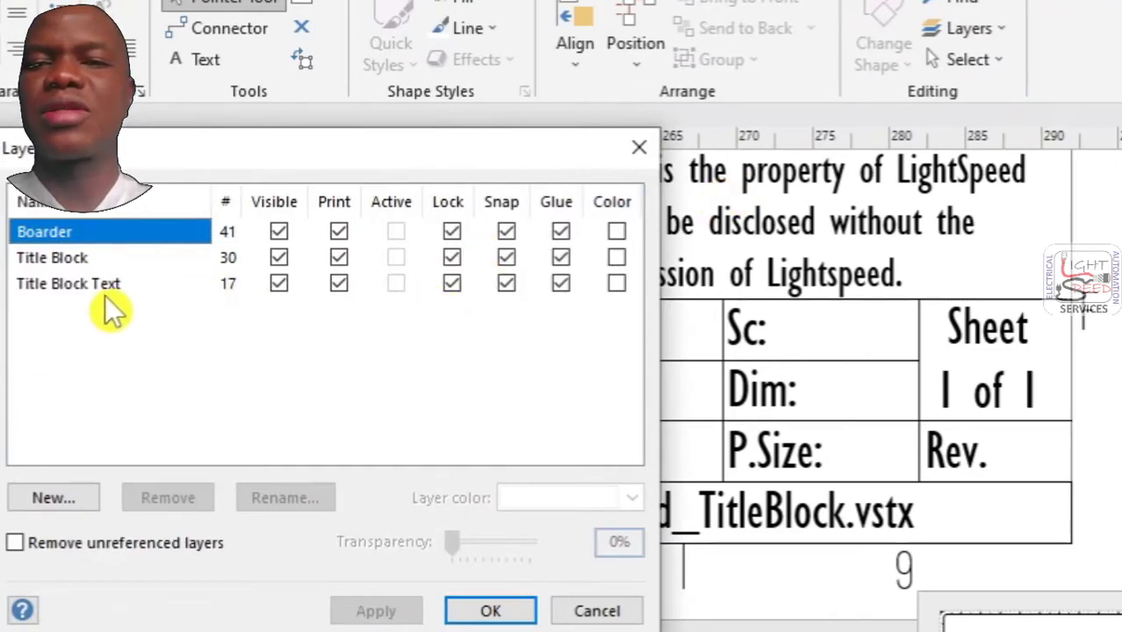
left_click(452, 281)
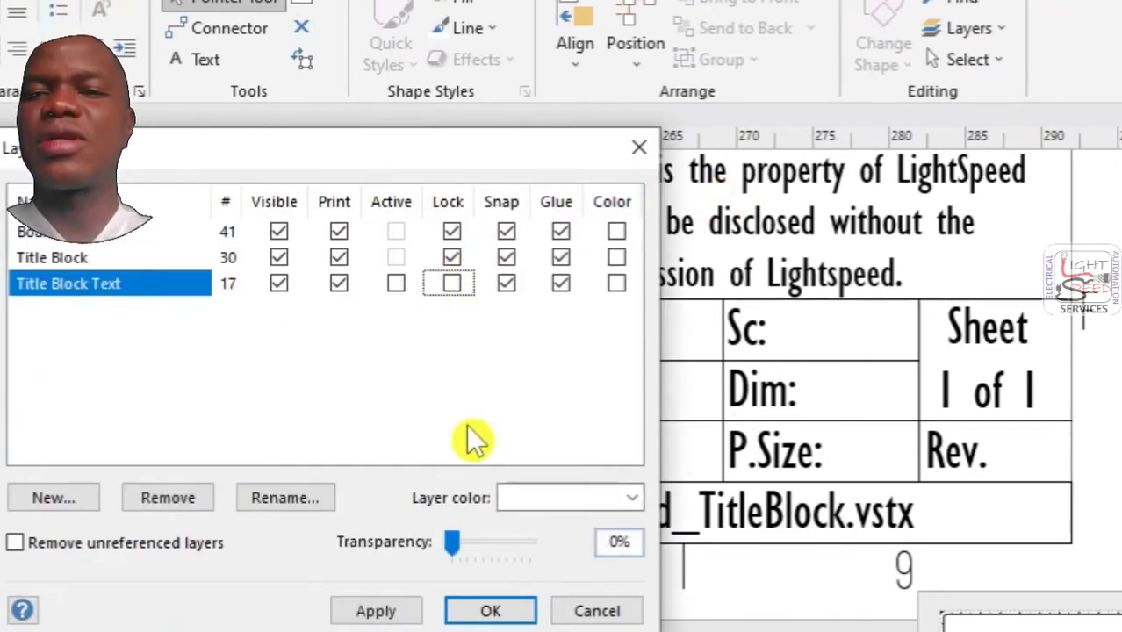
left_click(500, 614)
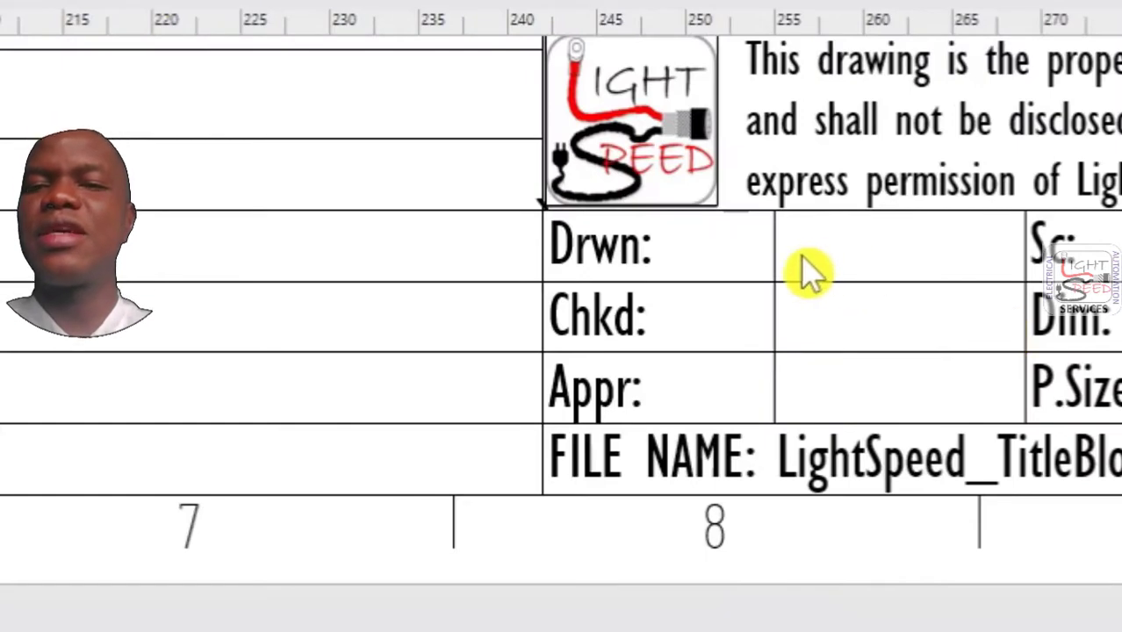
Step: Insert a Last Edit Date/Time field in the cell beside Drwn:, using the 11/21/21 date format
double_click(781, 230)
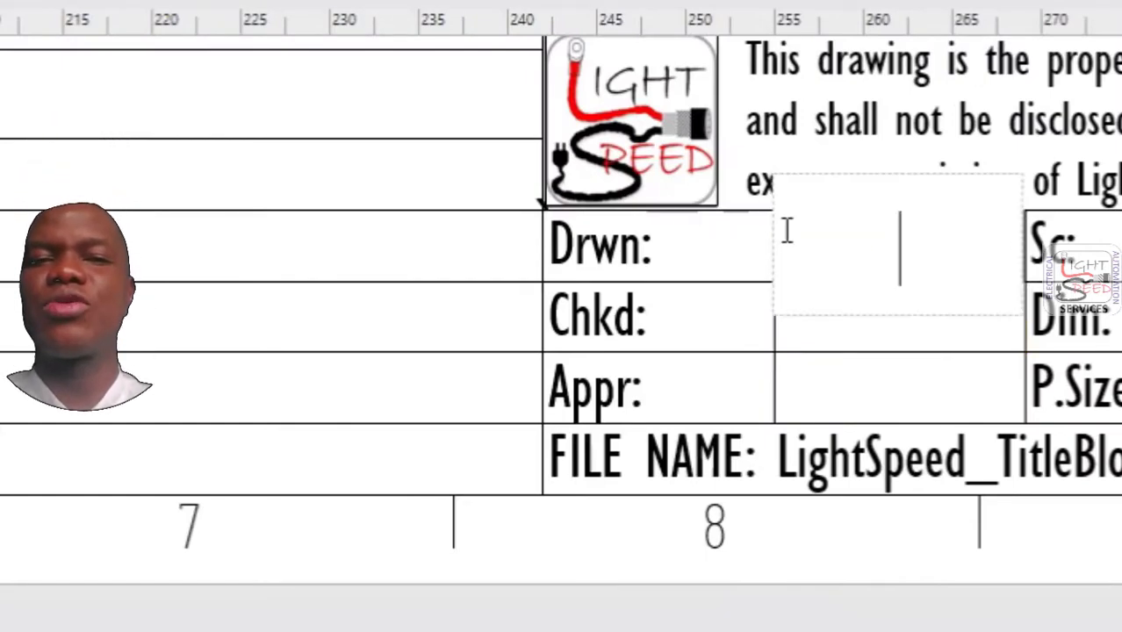
right_click(913, 231)
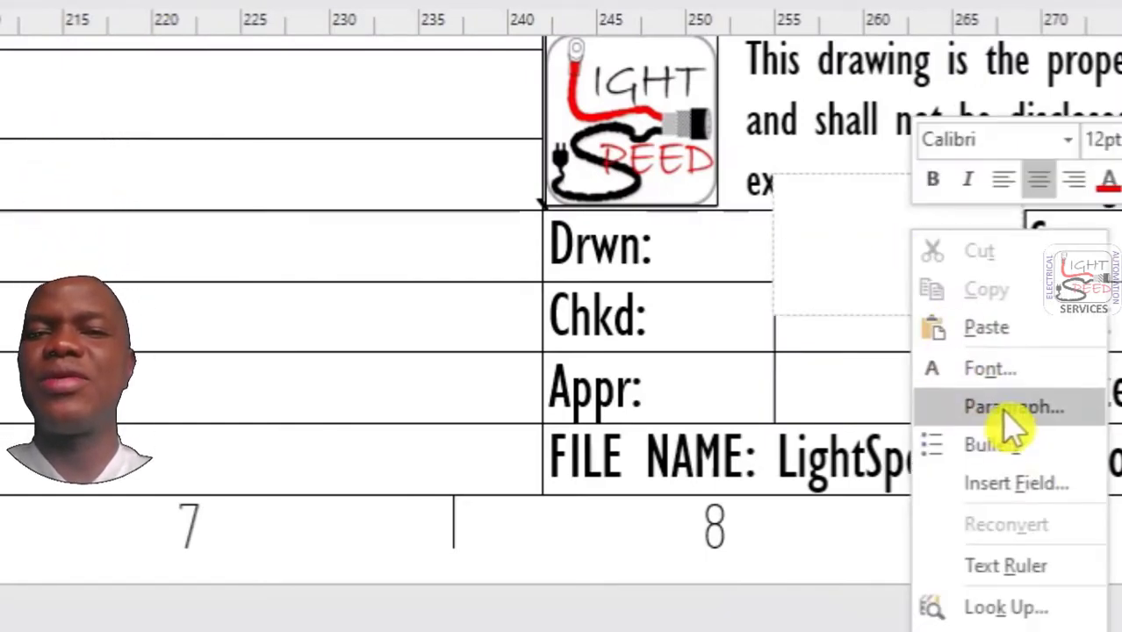
left_click(1019, 484)
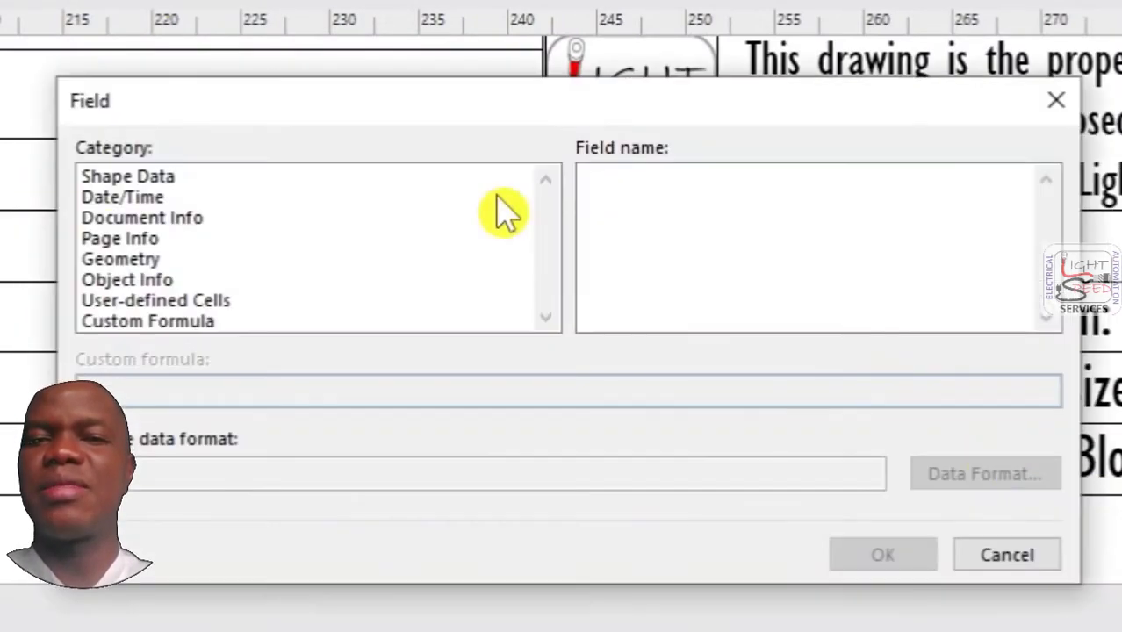
left_click(121, 198)
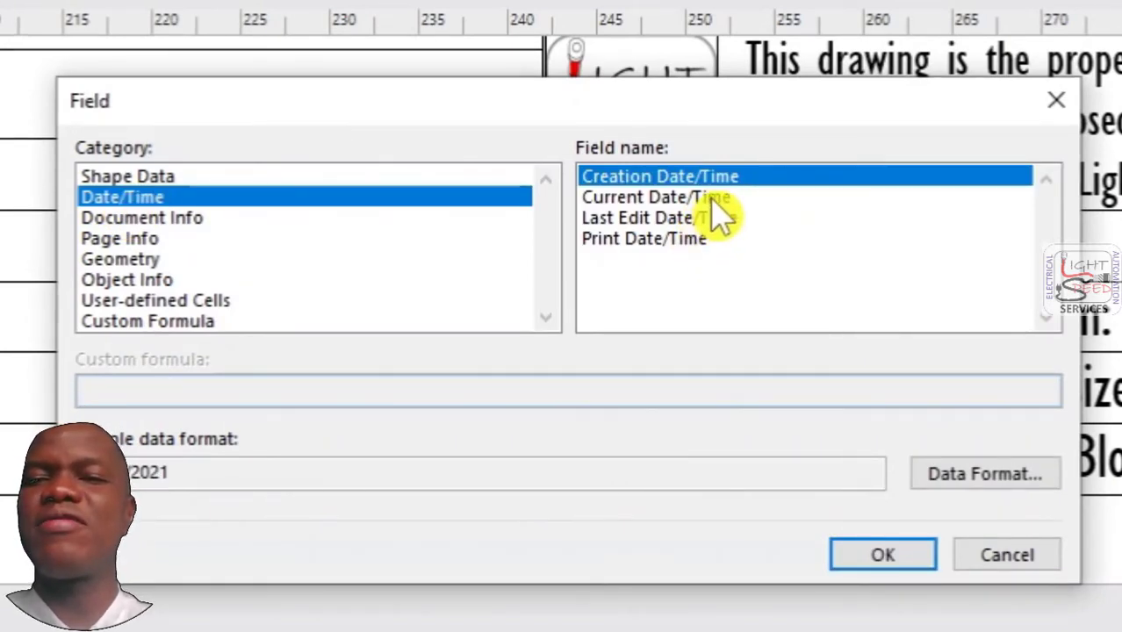
left_click(743, 220)
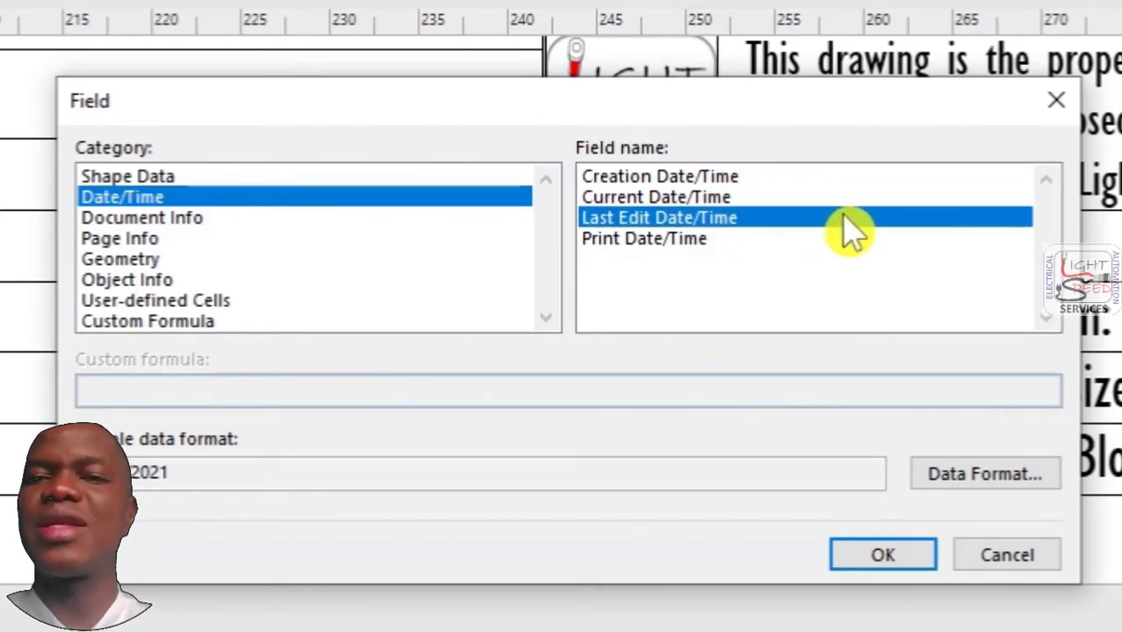
left_click(953, 479)
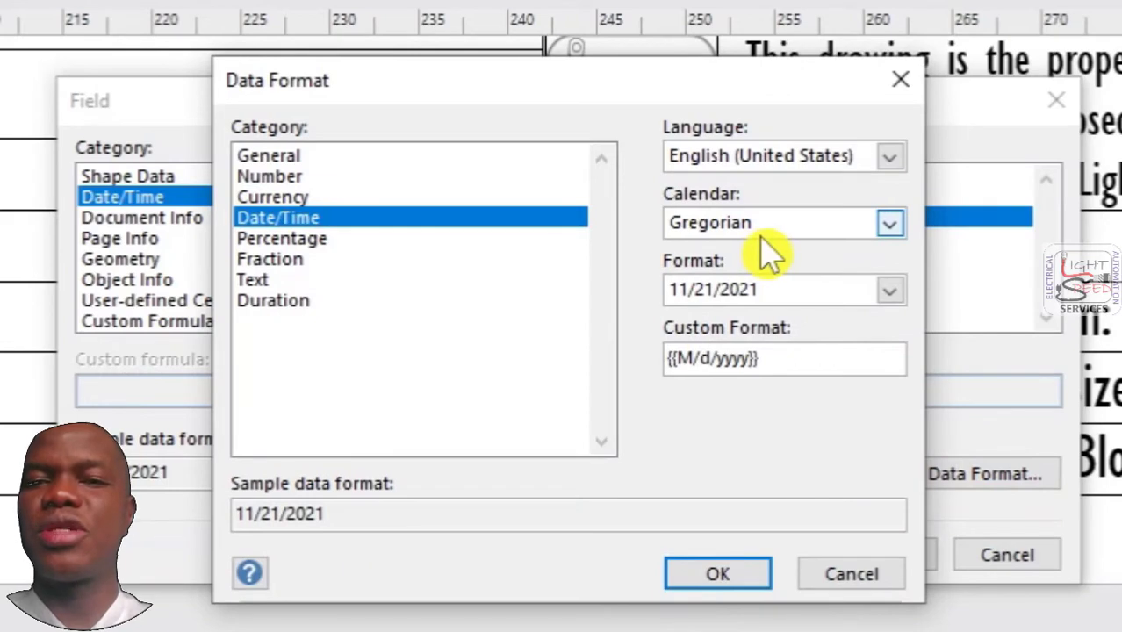
left_click(891, 291)
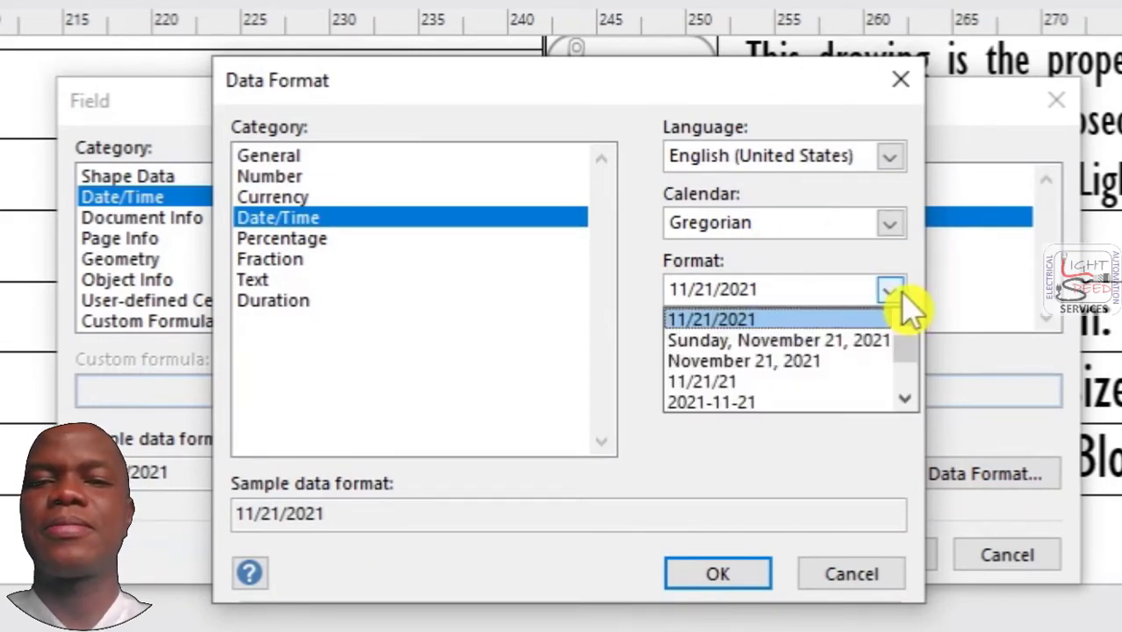
left_click(850, 383)
left_click(692, 573)
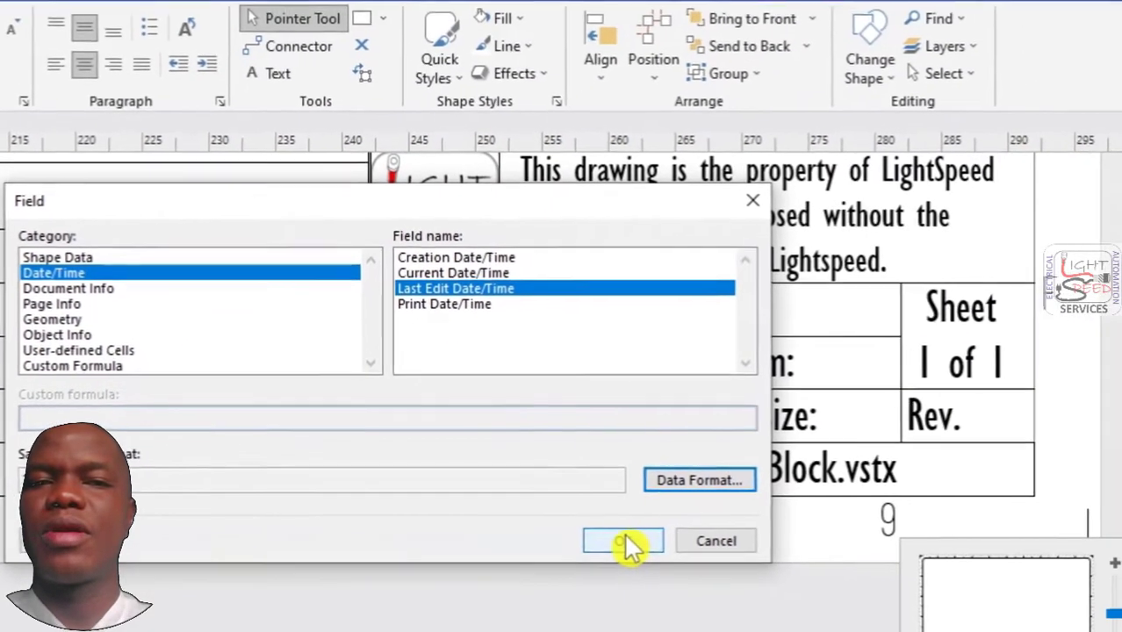
left_click(624, 541)
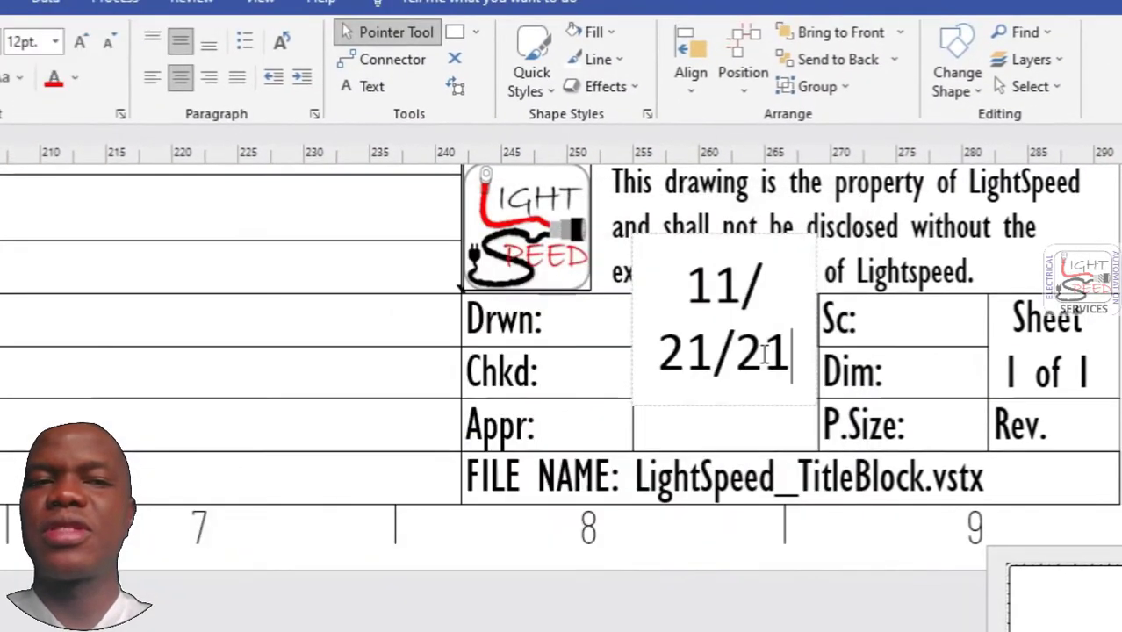
Step: Set the font size of the date field beside Drwn: to 8 pt
left_click_drag(793, 354, 664, 283)
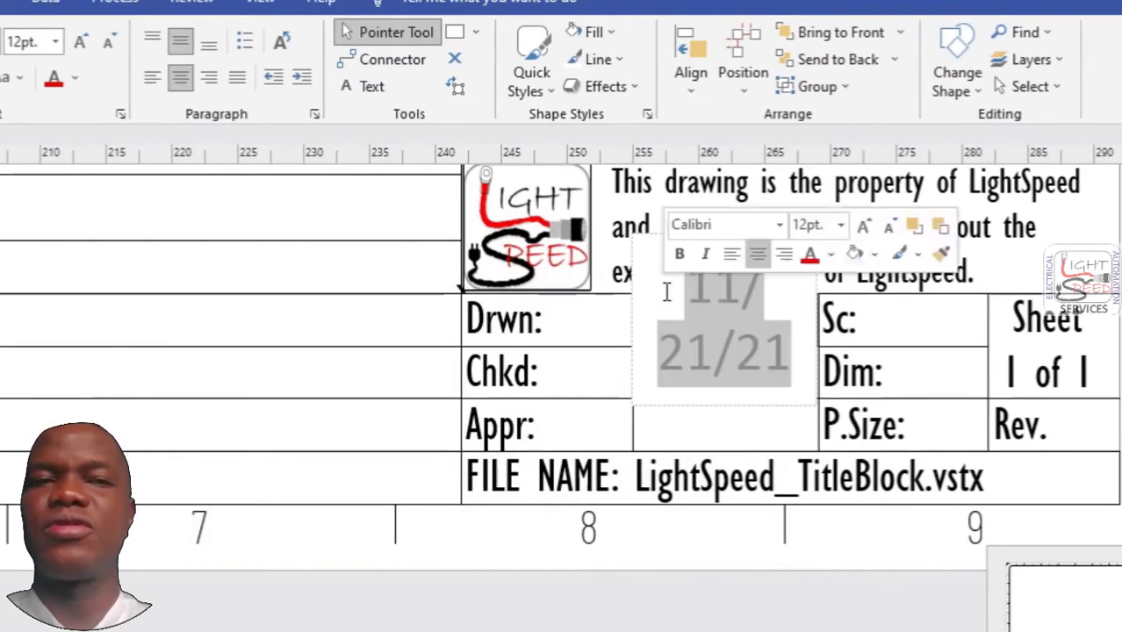
left_click(55, 41)
left_click(35, 142)
left_click(53, 44)
left_click(31, 114)
left_click(54, 42)
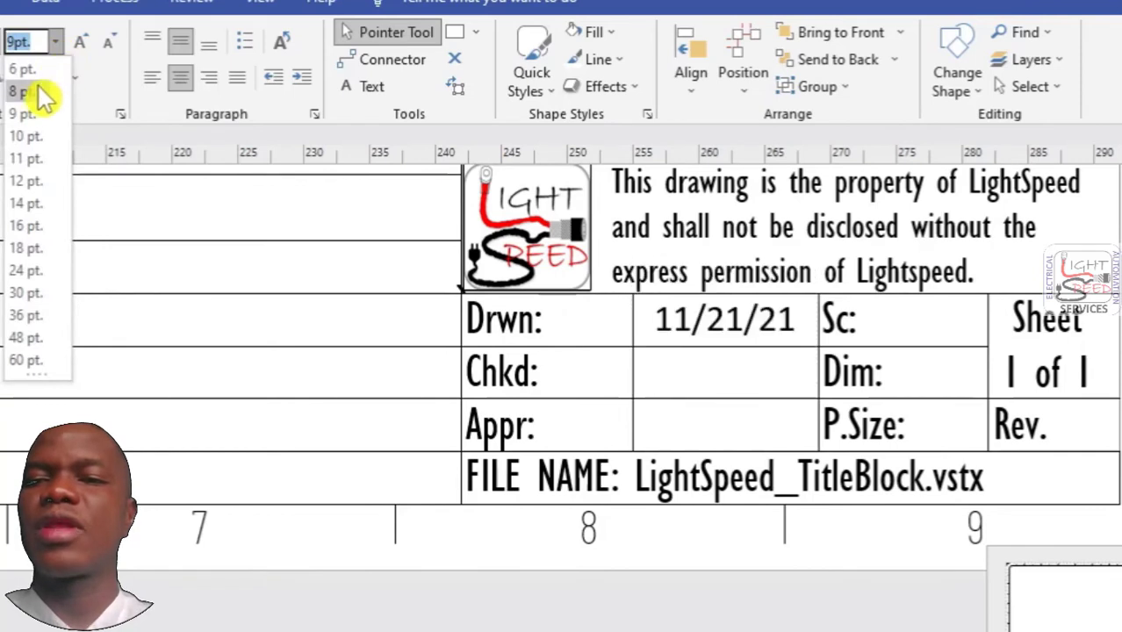
left_click(26, 91)
left_click(290, 325)
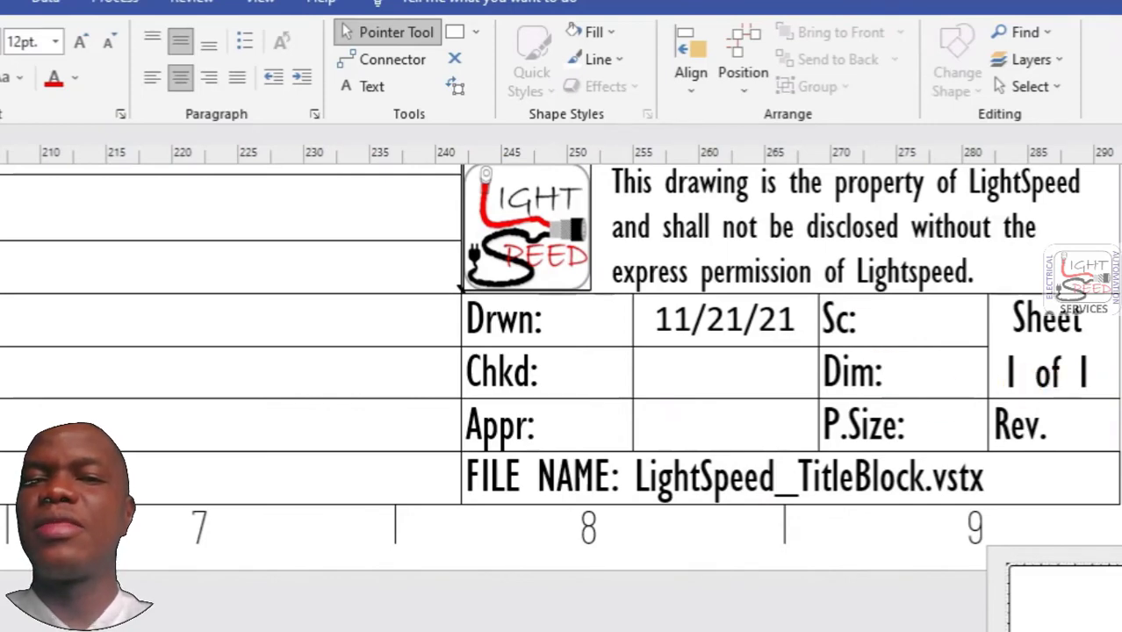
Step: Unlock the Title Block layer in the layer properties
left_click(1032, 61)
left_click(942, 145)
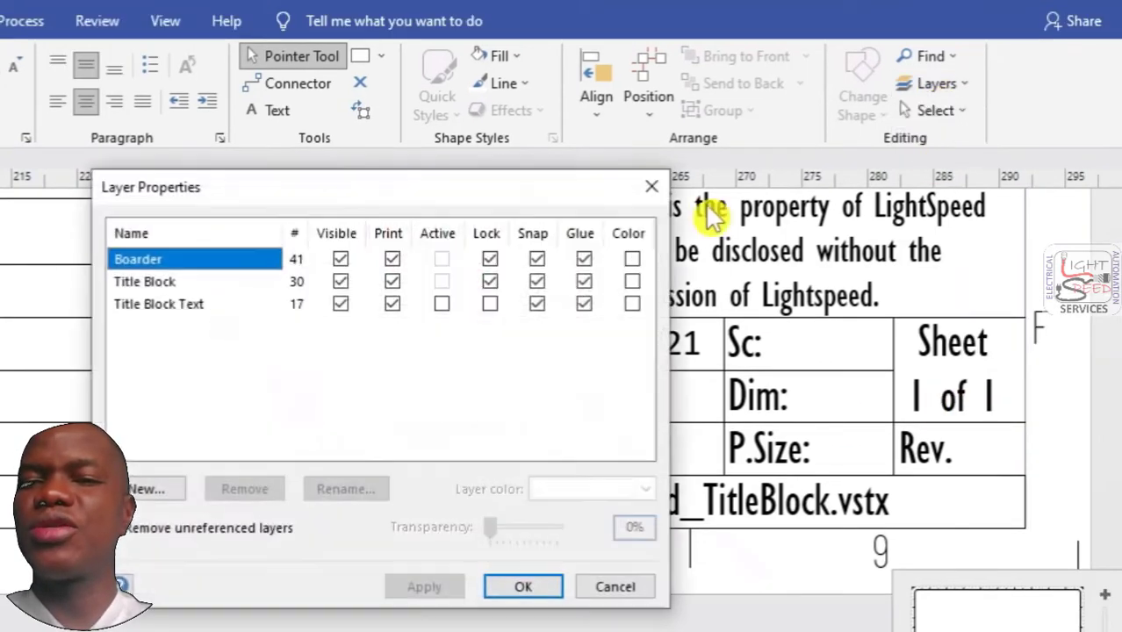
left_click(490, 281)
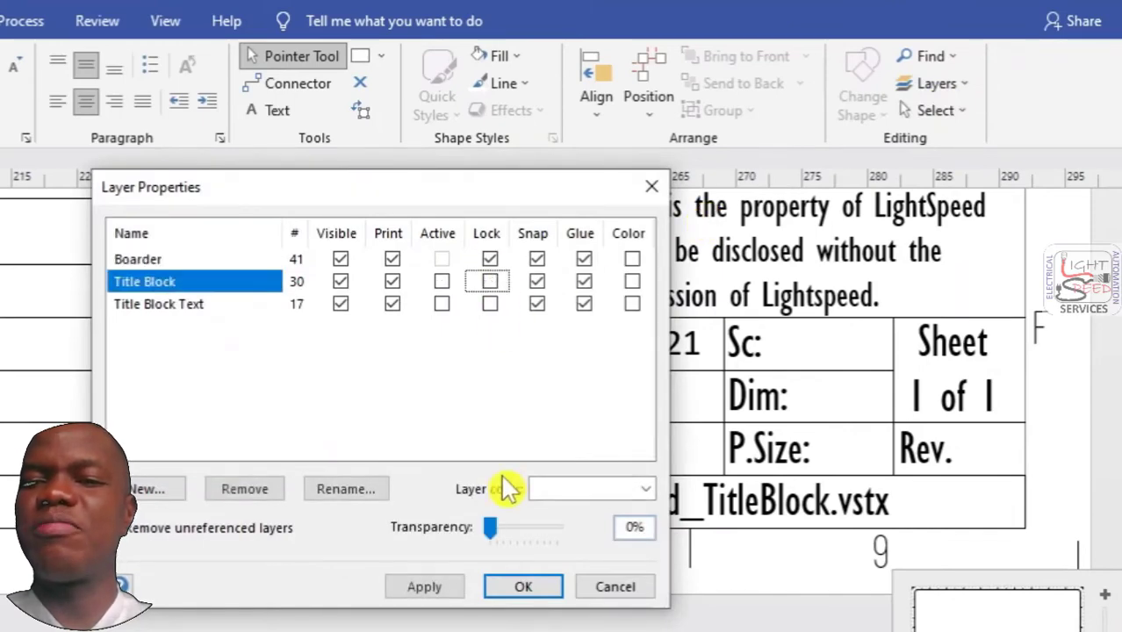
left_click(525, 586)
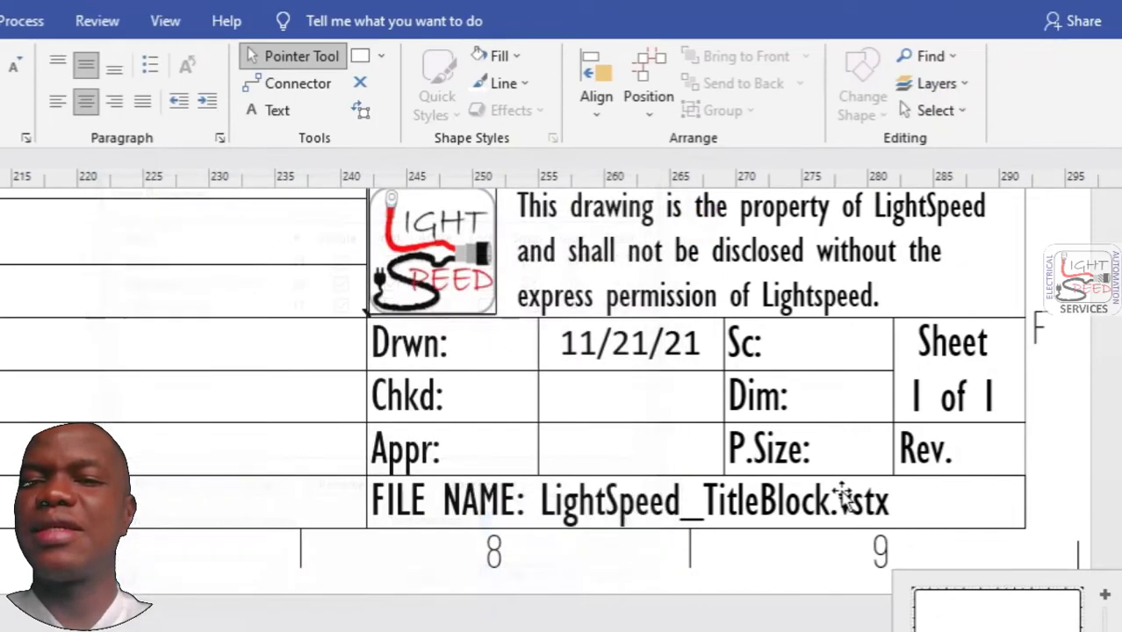
Step: Replace the total sheet number in the "Sheet 1 of 1" cell with the Number of Pages field from Page Info
double_click(992, 402)
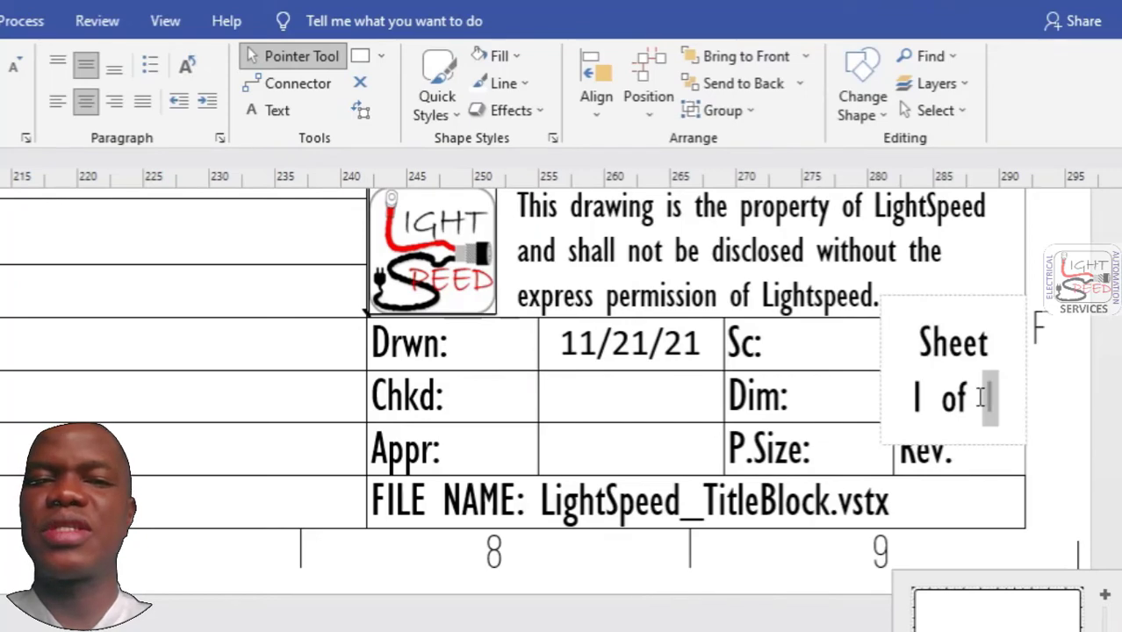
right_click(986, 392)
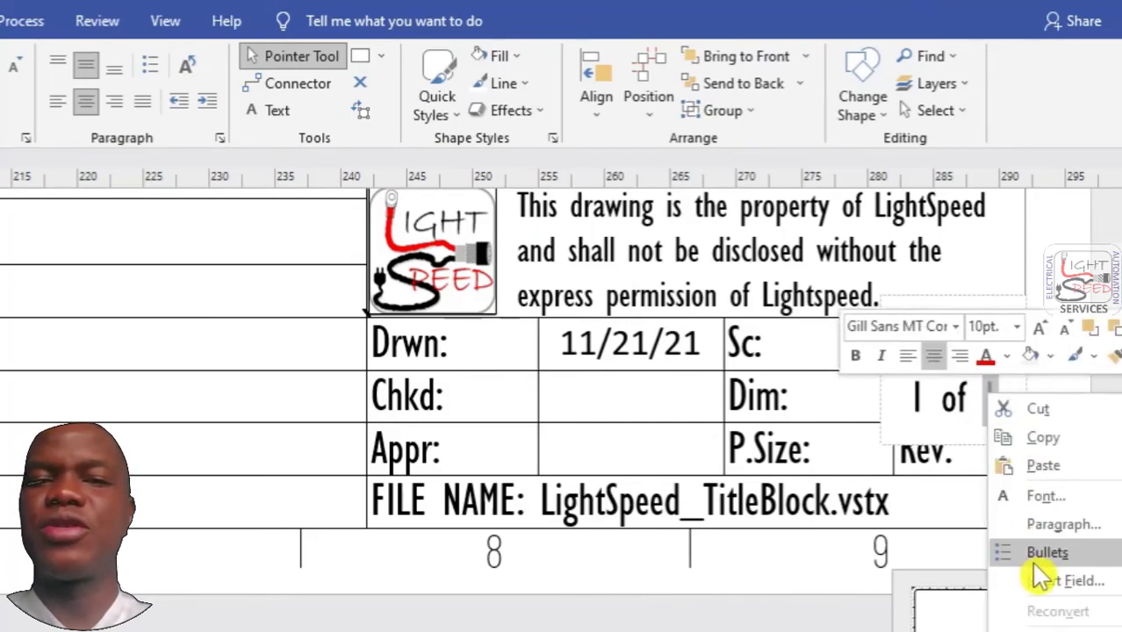
left_click(1061, 581)
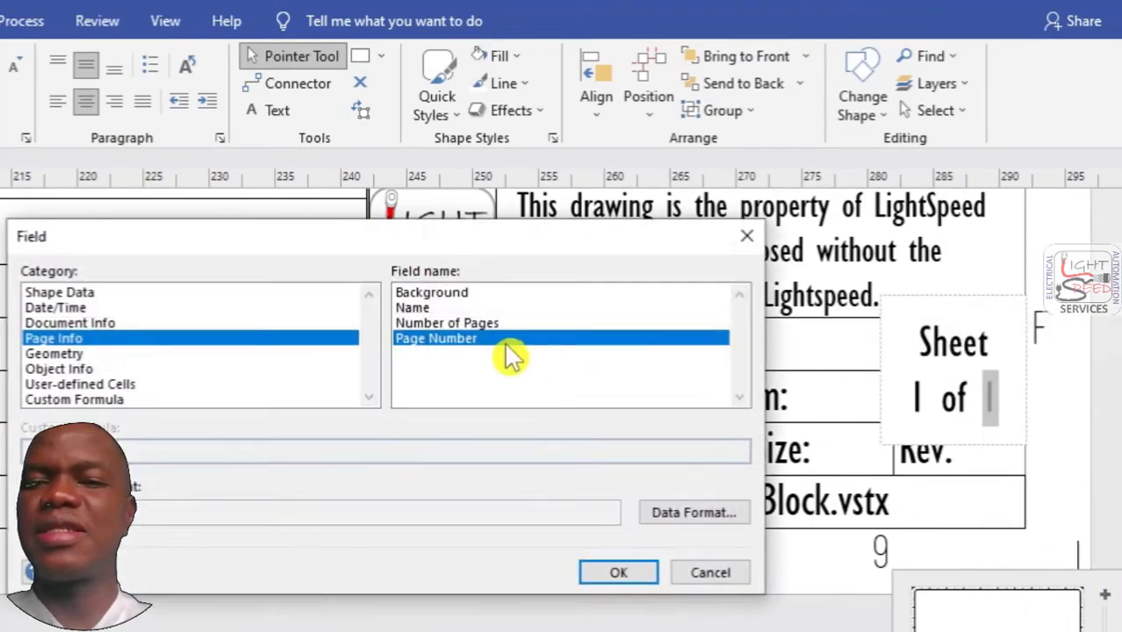
left_click(462, 322)
left_click(619, 573)
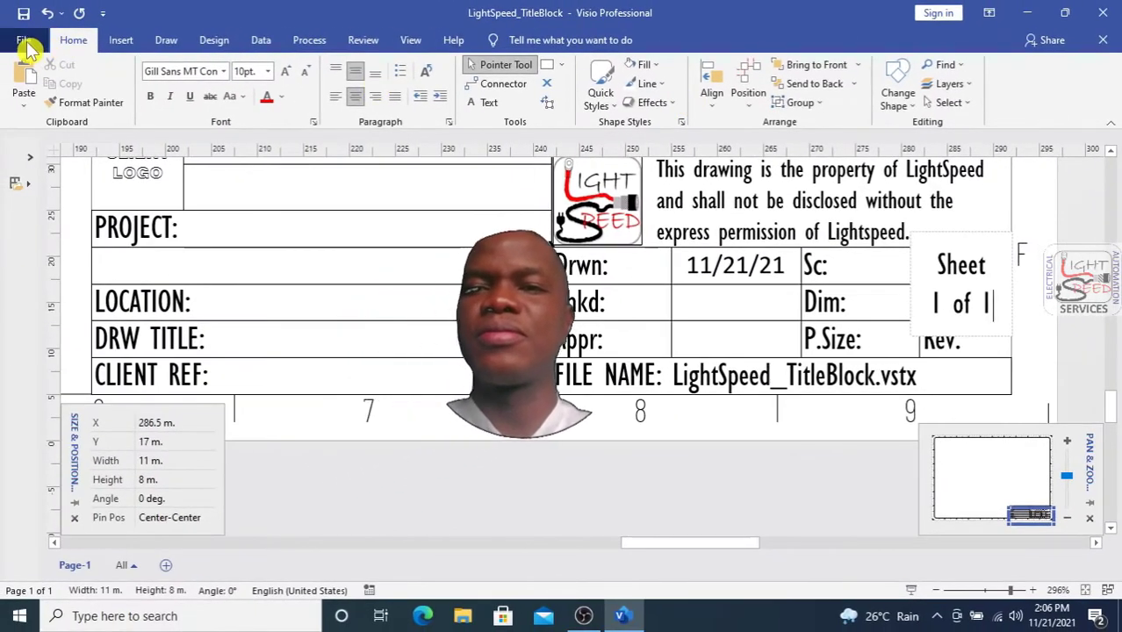
Step: Lock the Title Block and Title Block Text layers again in the layer properties
left_click(24, 39)
left_click(77, 235)
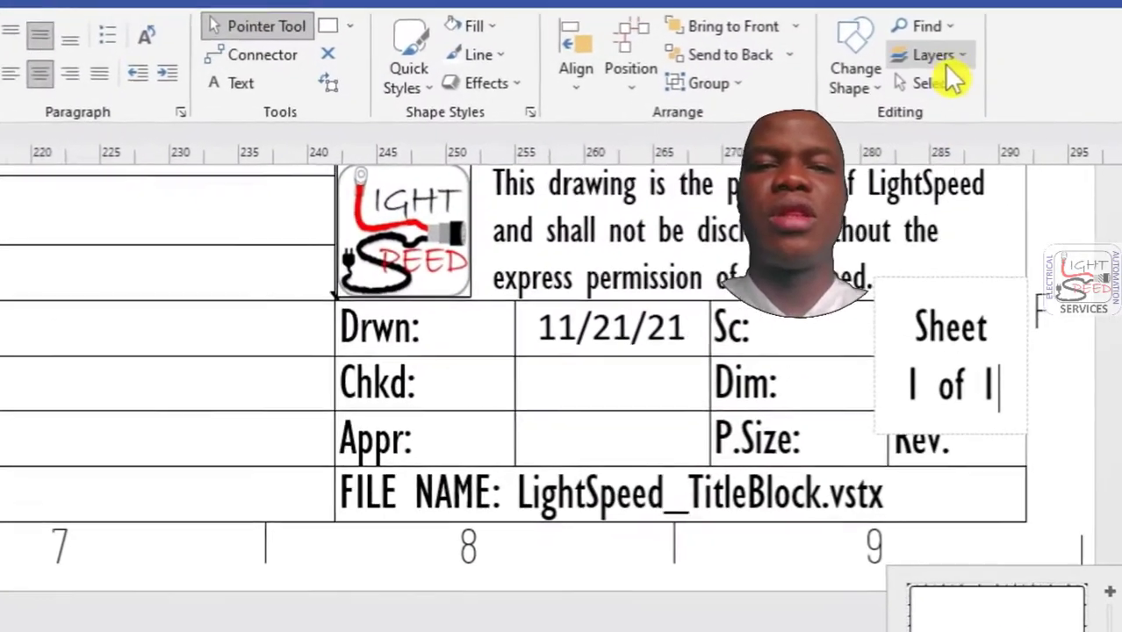
left_click(948, 54)
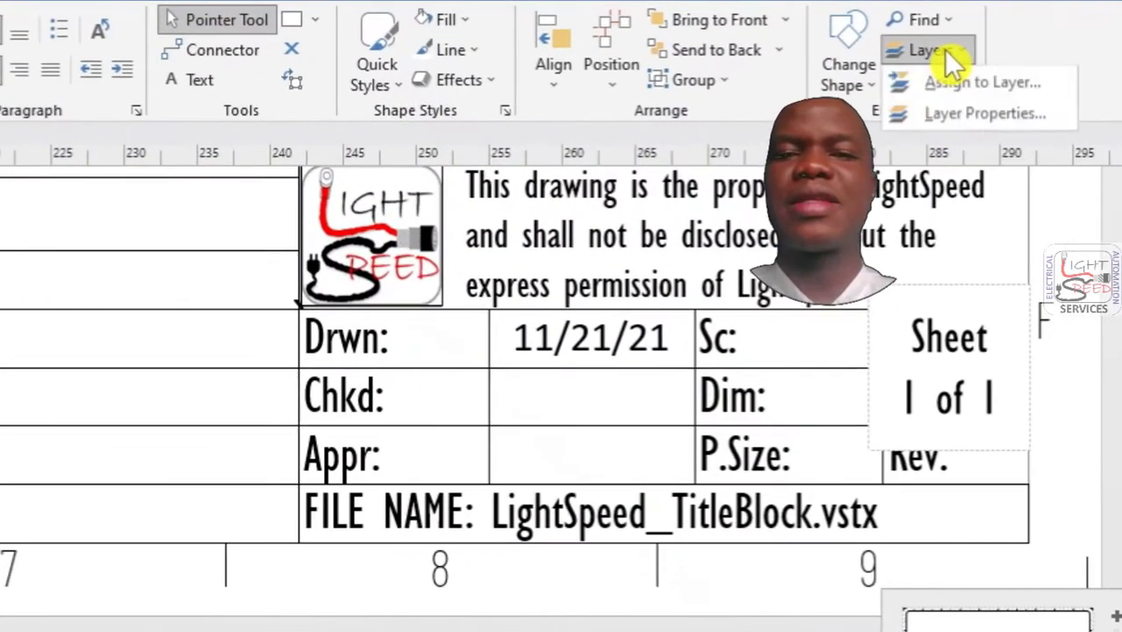
left_click(966, 116)
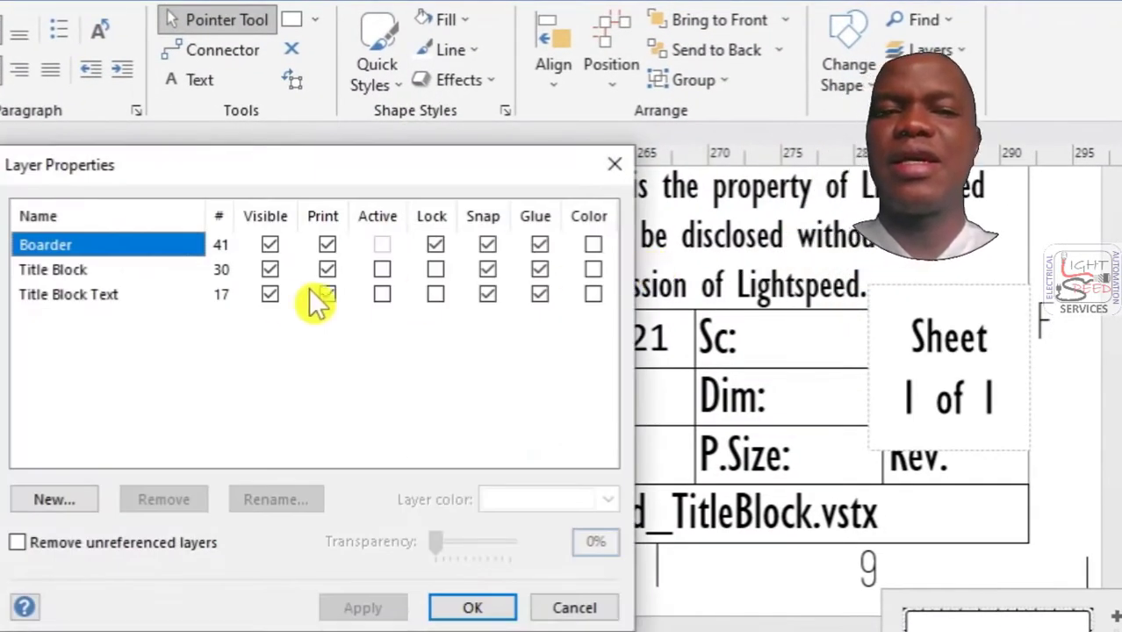
left_click(437, 269)
left_click(437, 294)
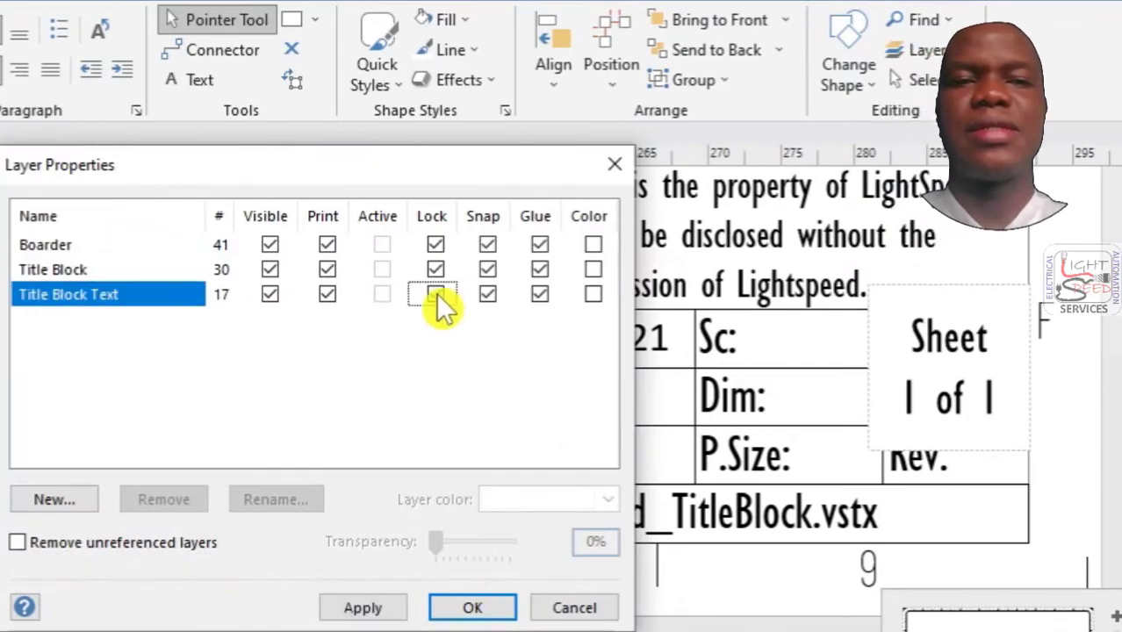
left_click(457, 606)
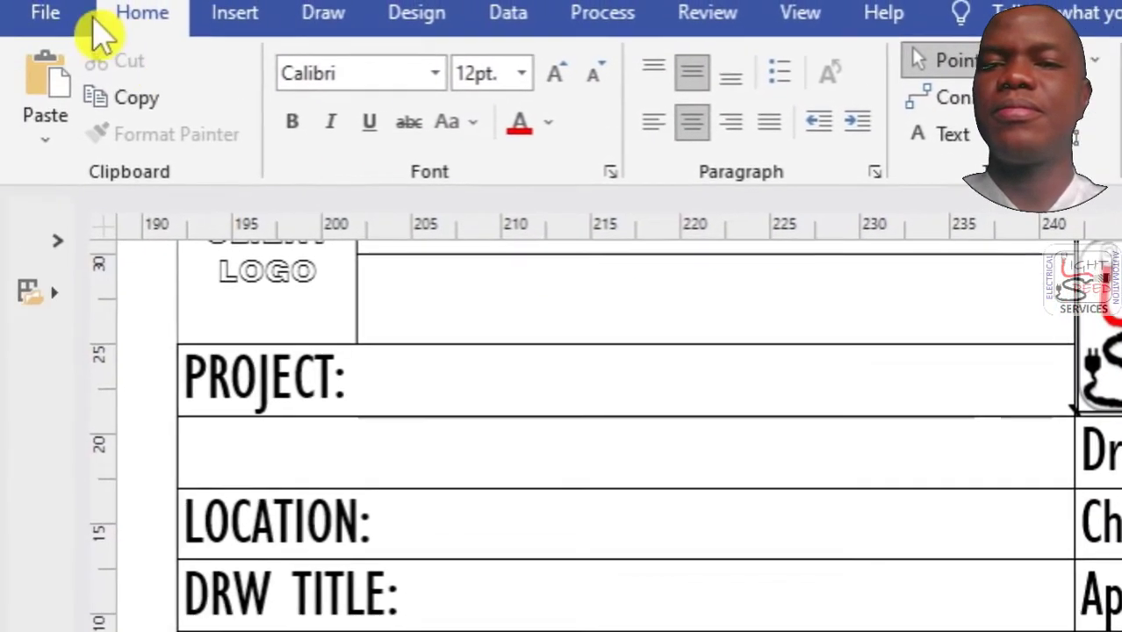
Step: Save the LightSpeed_TitleBlock template
left_click(49, 19)
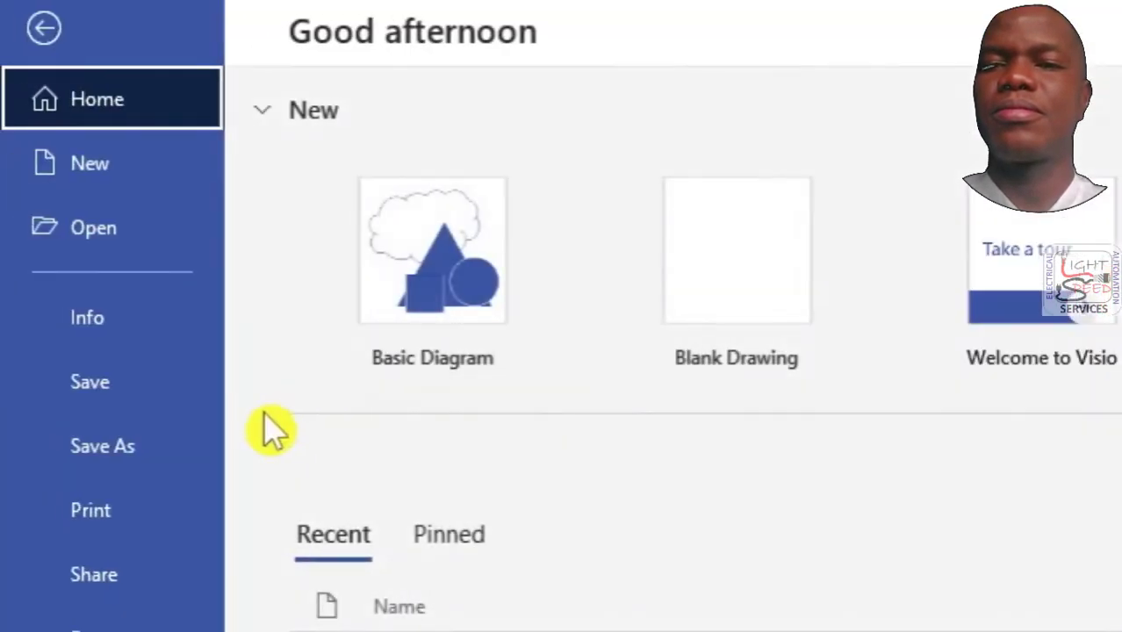
left_click(145, 386)
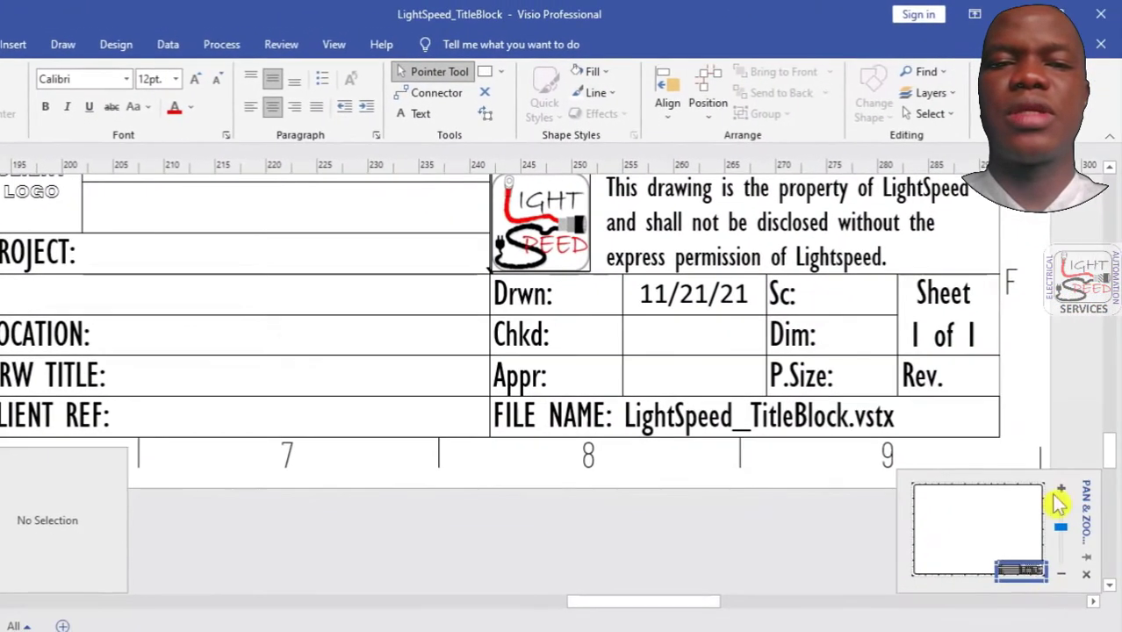
Step: Unlock the Boarder layer in the layer properties
scroll(1064, 578, "down", 4)
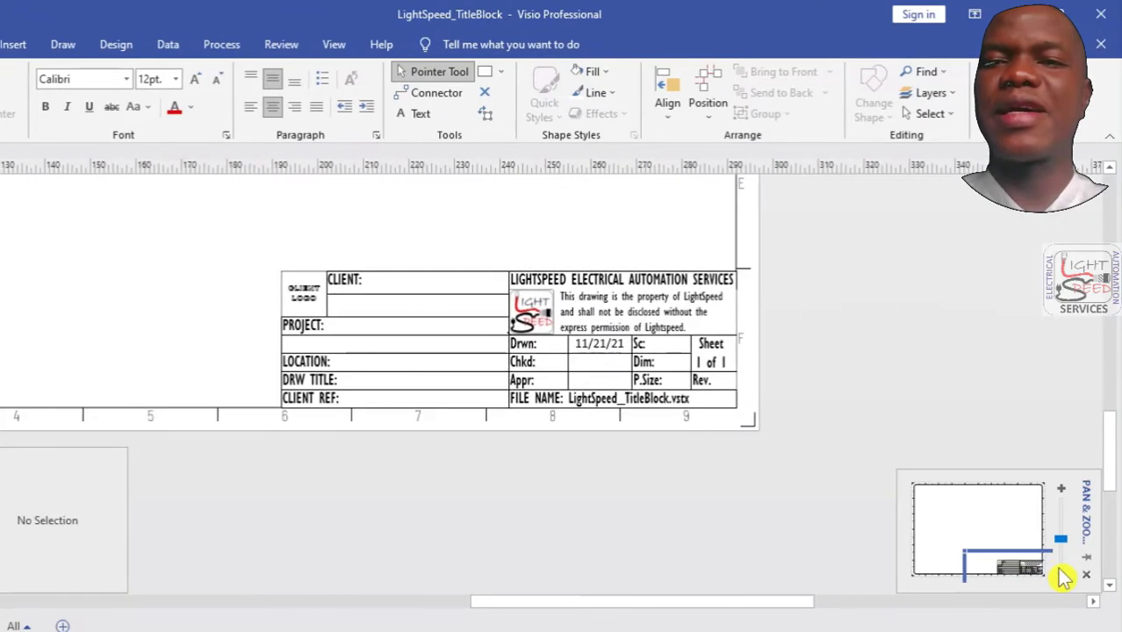
left_click_drag(1024, 564, 970, 517)
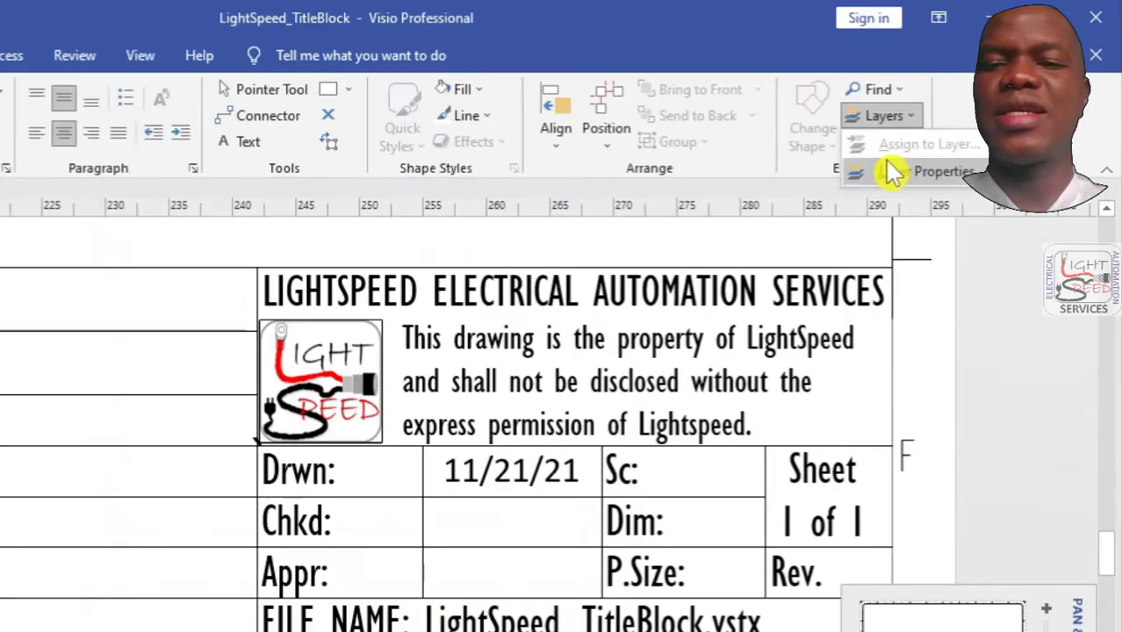
left_click(957, 123)
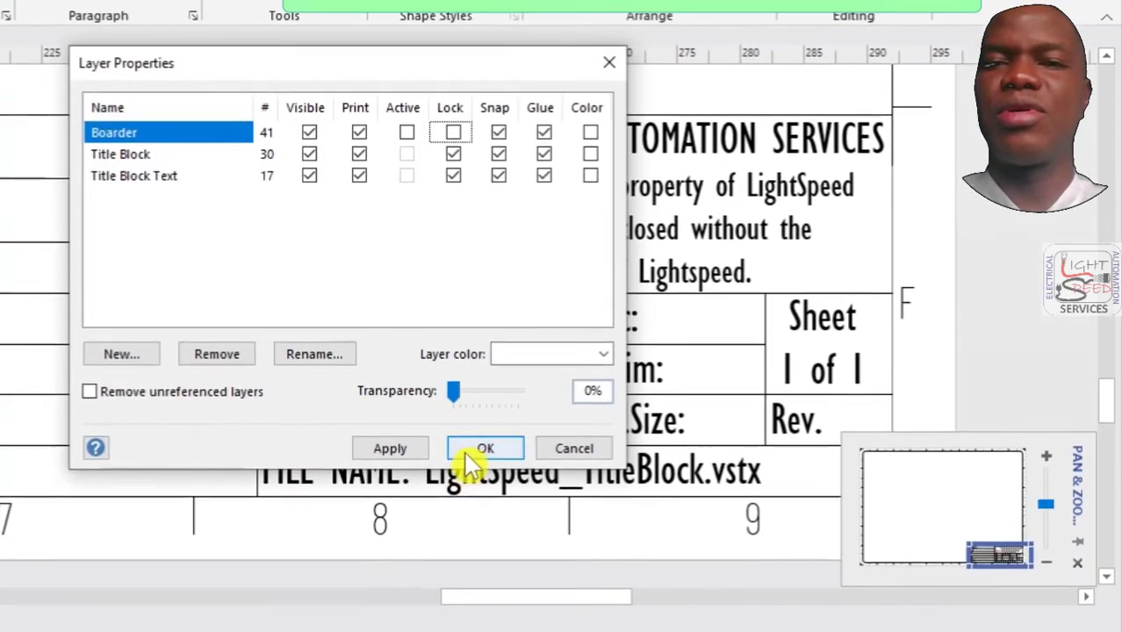
left_click(471, 457)
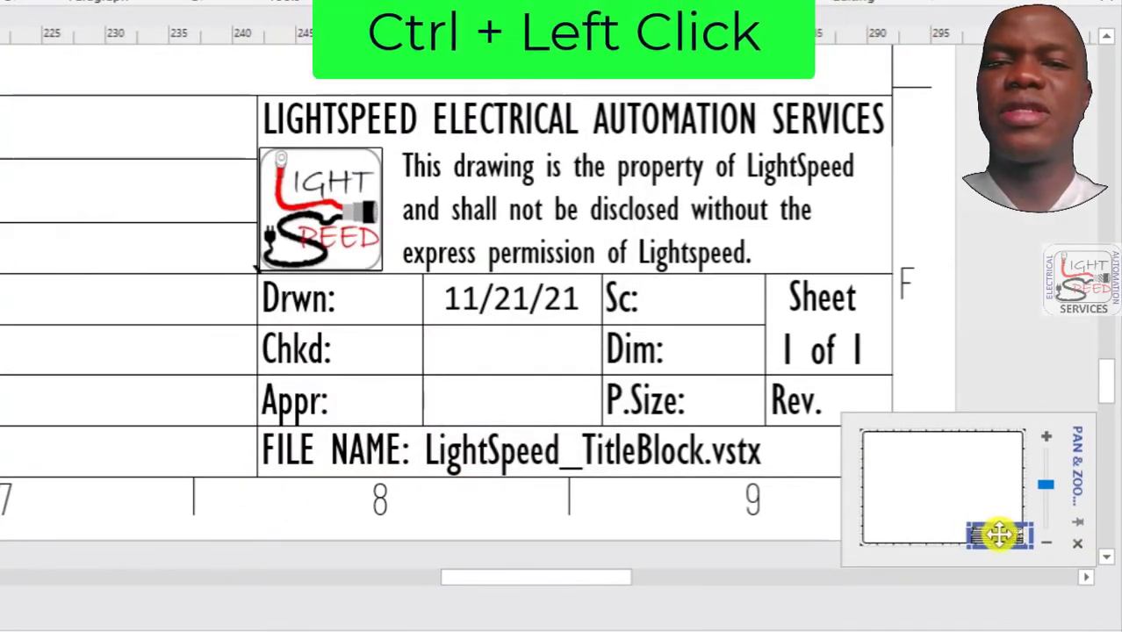
Step: Assign the margin letter and number label groups on all four sides of the page to the Boarder layer
left_click_drag(1000, 534, 1001, 538)
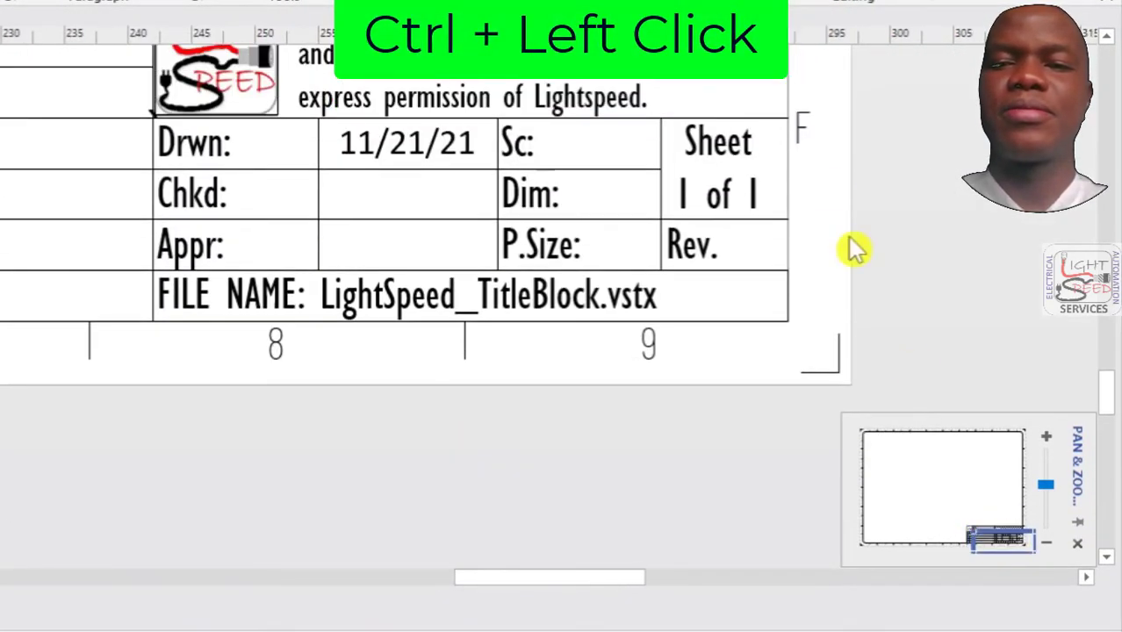
left_click(804, 133, "ctrl")
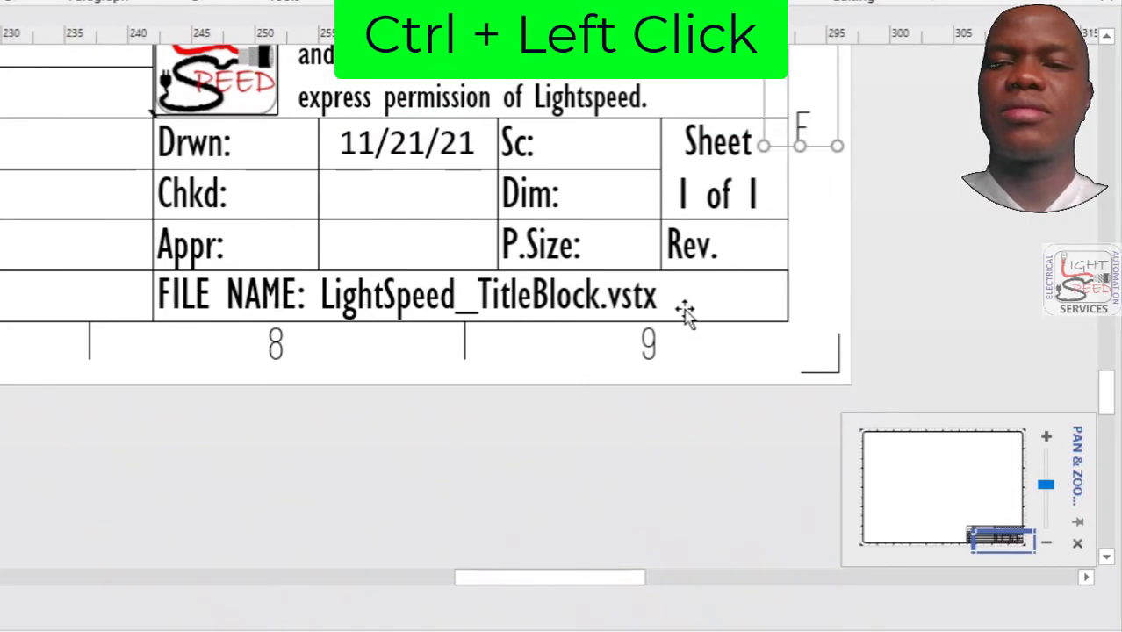
left_click(648, 346, "ctrl")
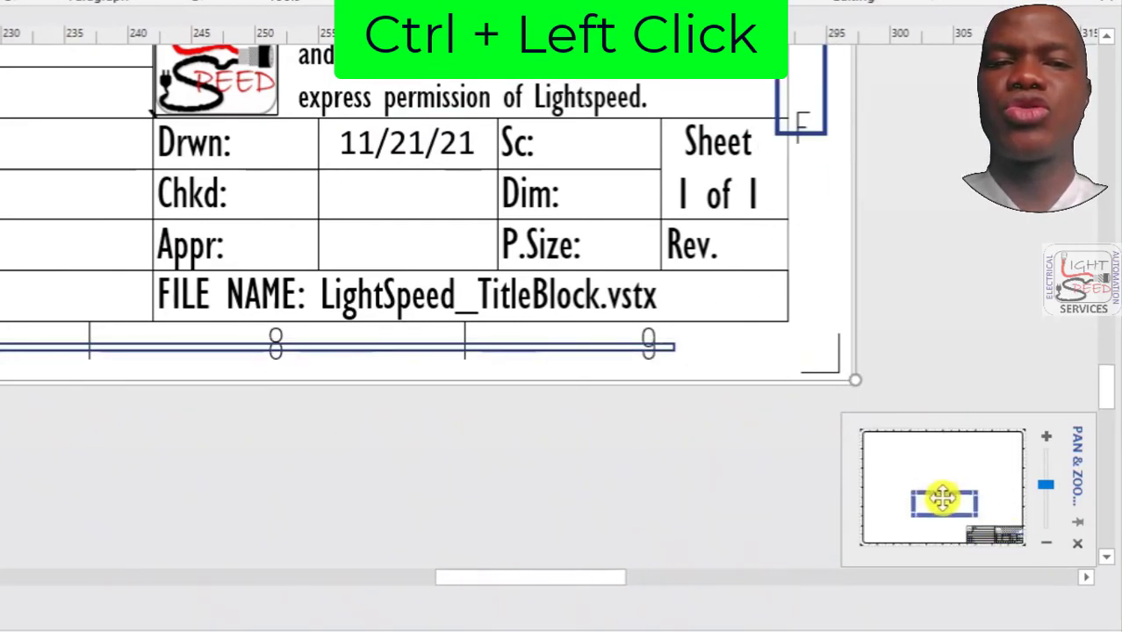
left_click_drag(922, 489, 872, 431)
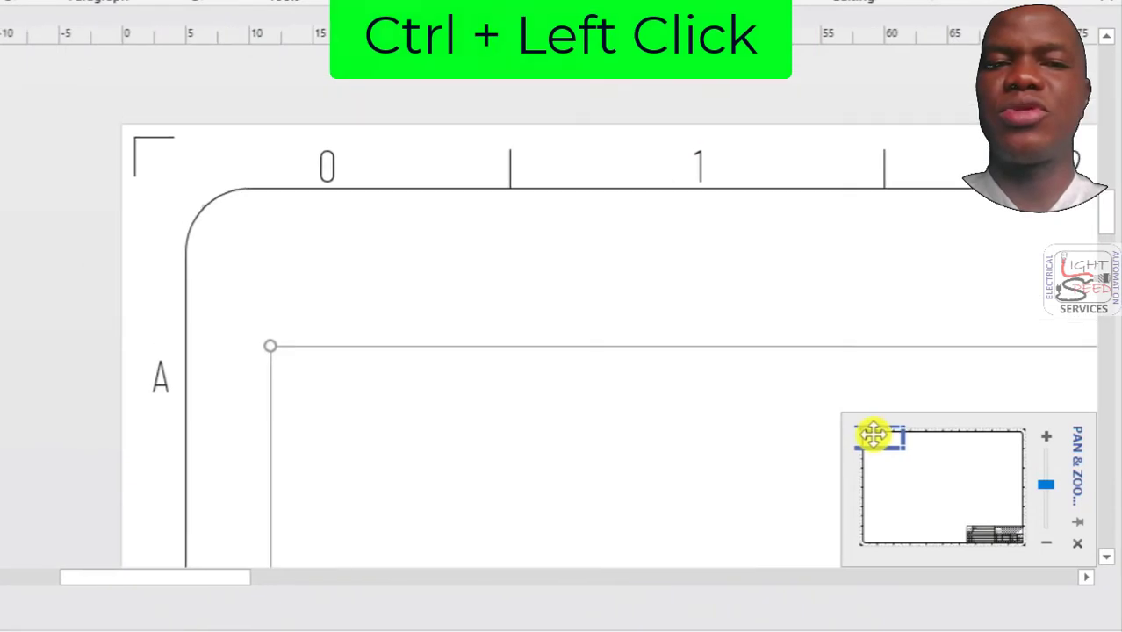
left_click(327, 167, "ctrl")
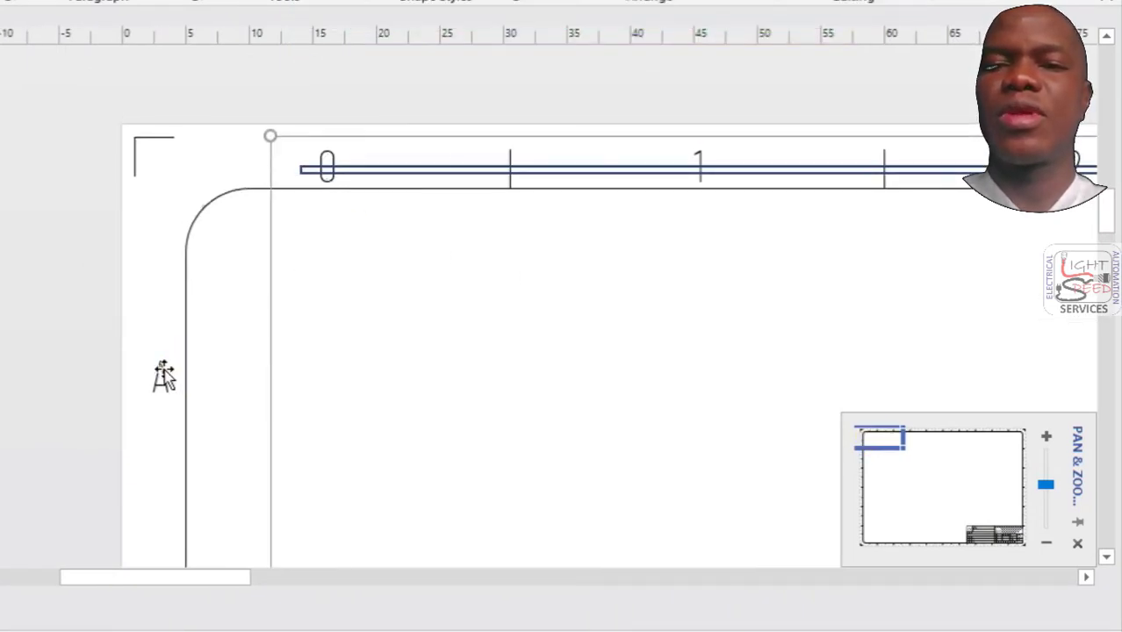
left_click(1047, 543)
left_click(1047, 542)
left_click(1047, 543)
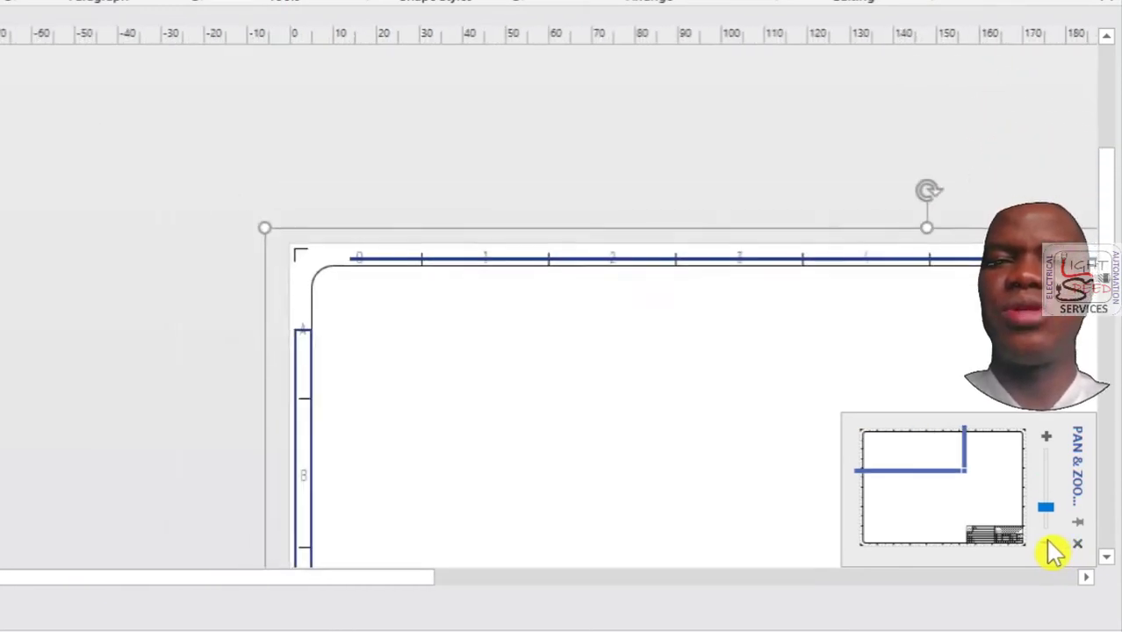
left_click(1047, 543)
left_click(1047, 543)
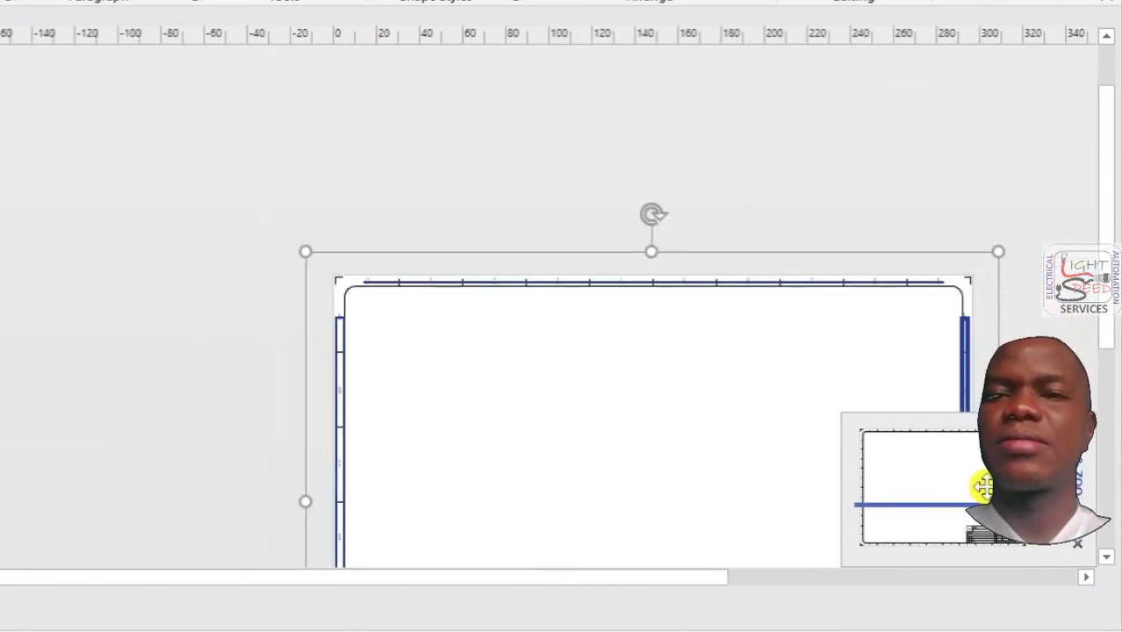
mouse_move(984, 489)
left_mouse_down()
mouse_move(985, 532)
mouse_move(1015, 548)
mouse_move(1044, 544)
left_mouse_up()
left_click(947, 77)
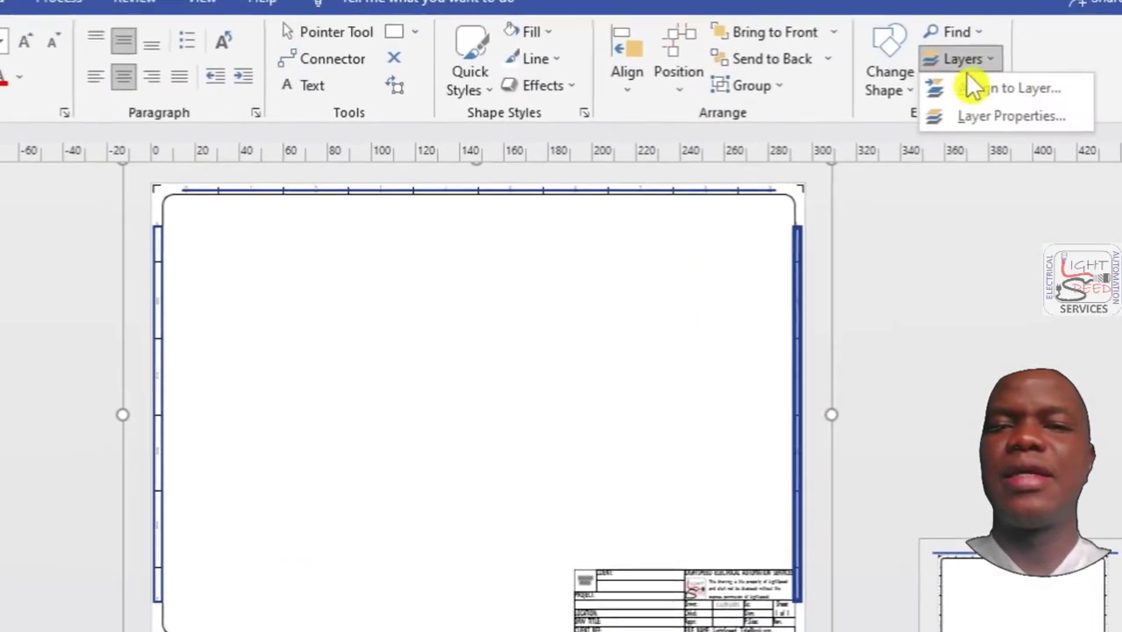
left_click(977, 88)
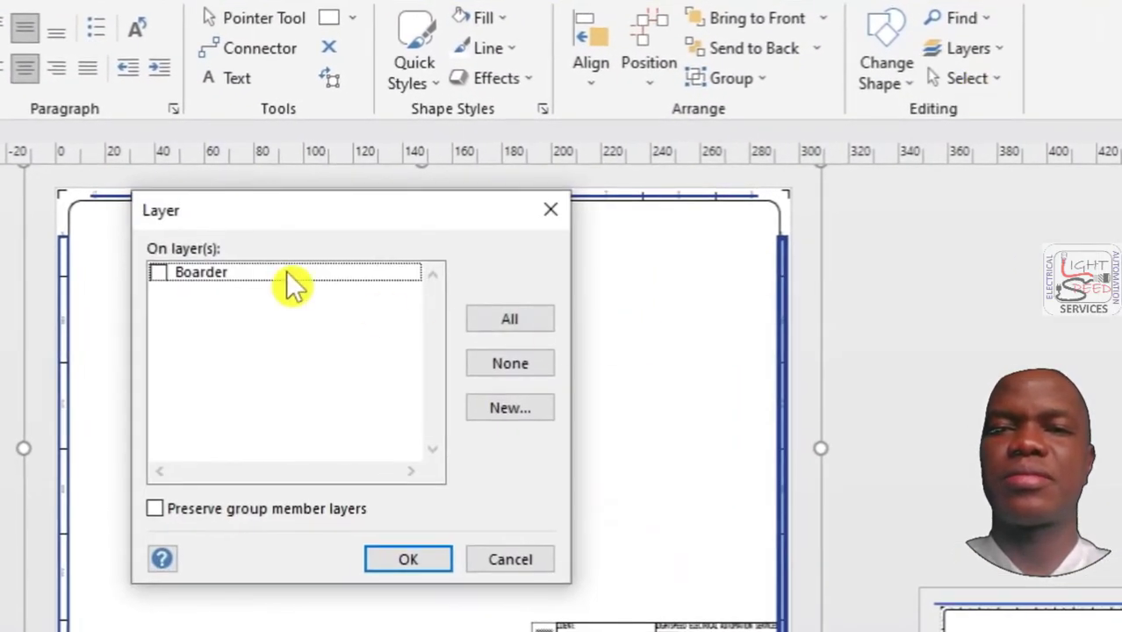
left_click(413, 560)
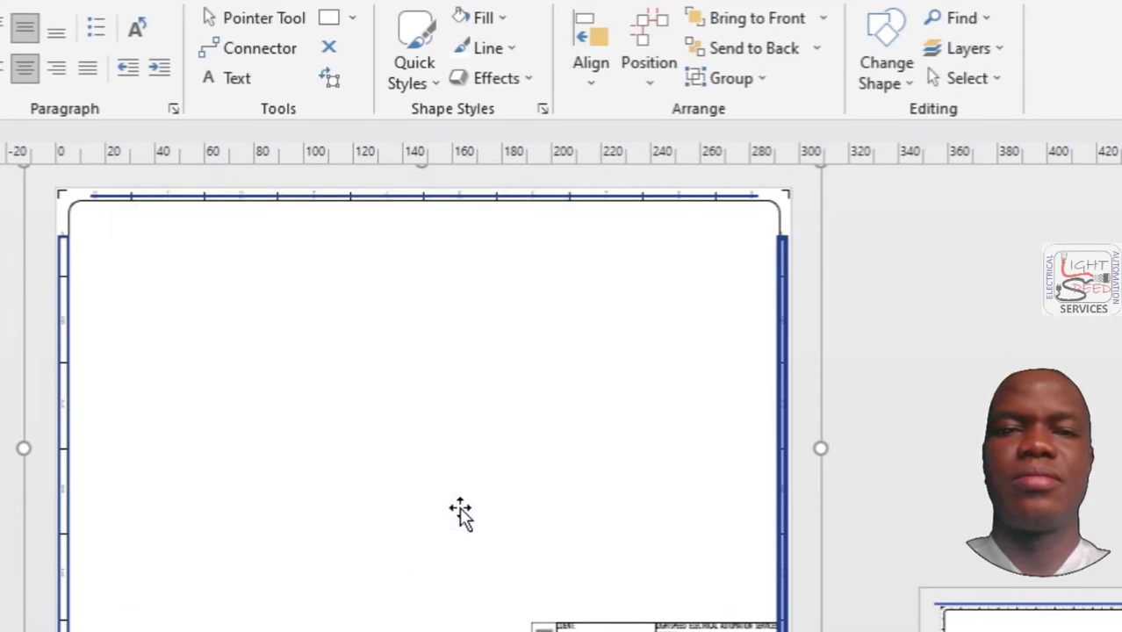
Step: Lock the Boarder layer in the layer properties
left_click(970, 53)
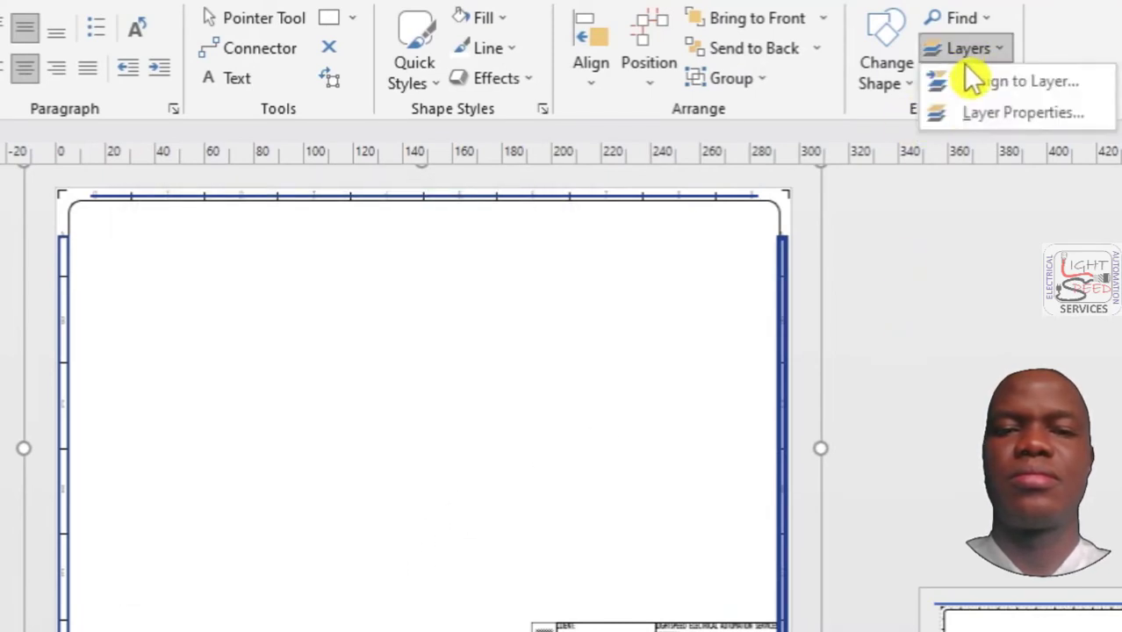
left_click(961, 121)
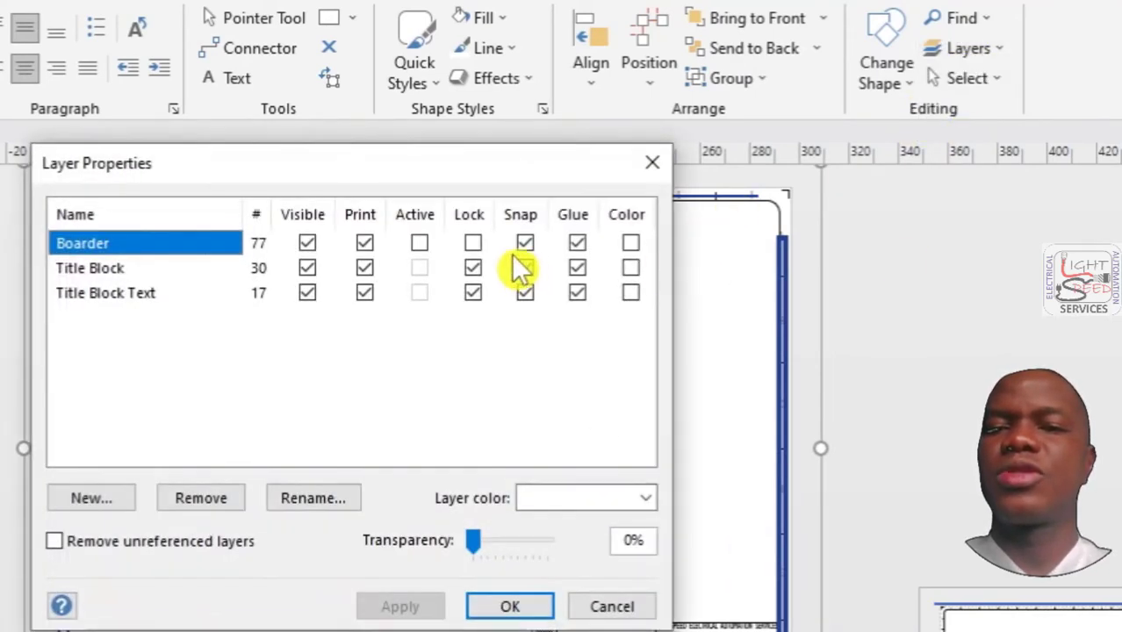
left_click(473, 243)
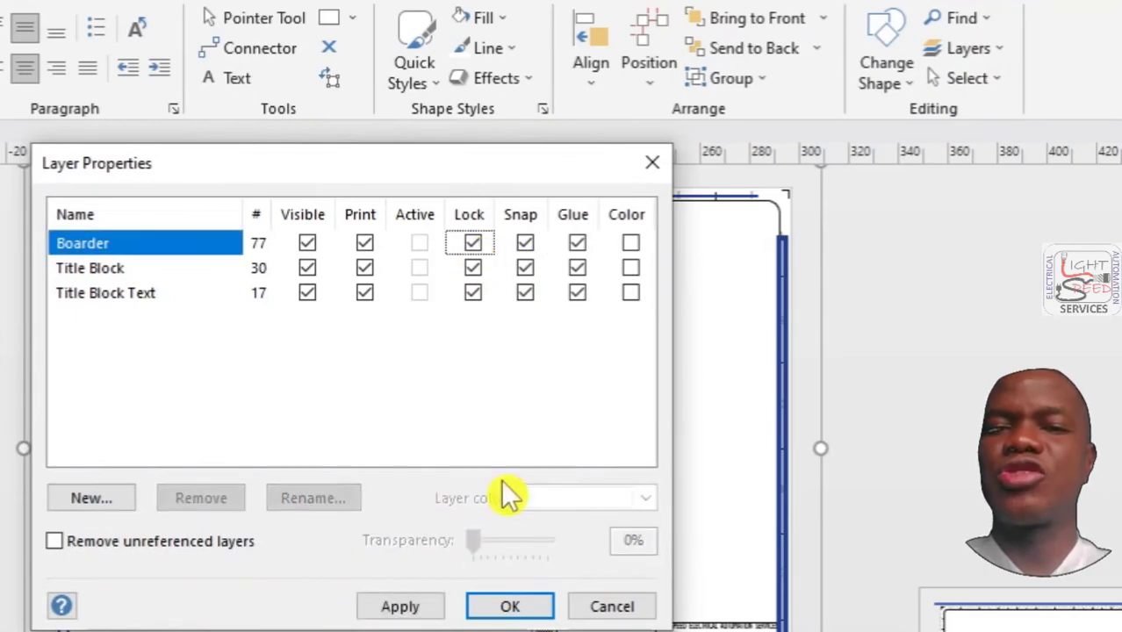
left_click(492, 615)
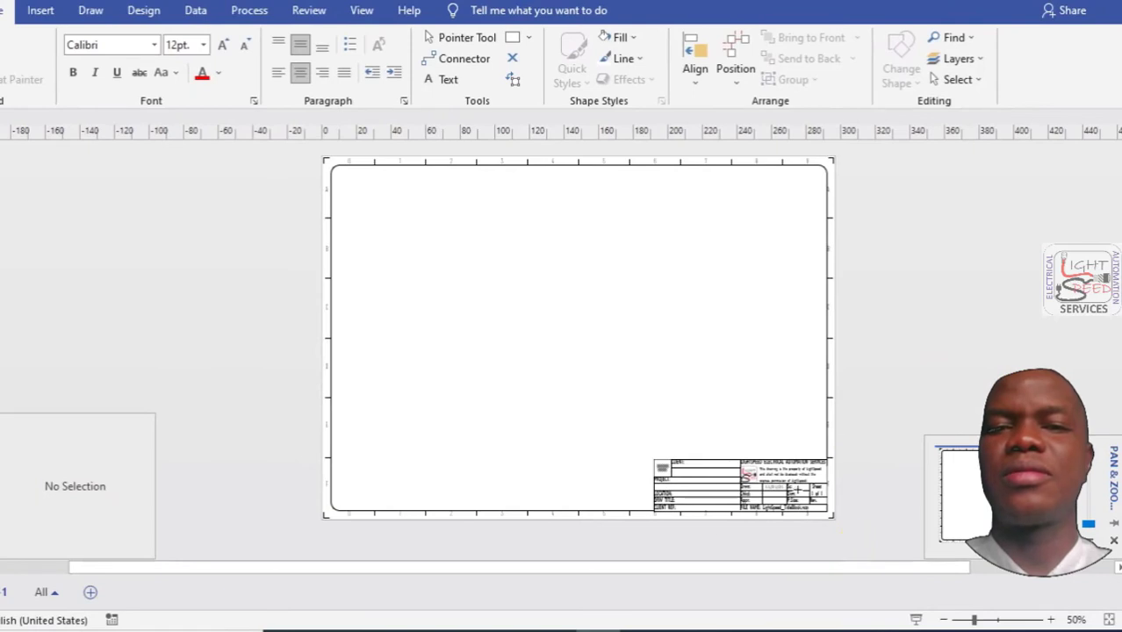
Step: Inspect the finished border and title block up close and in presentation mode, and return to the drawing
left_click_drag(846, 532, 290, 158)
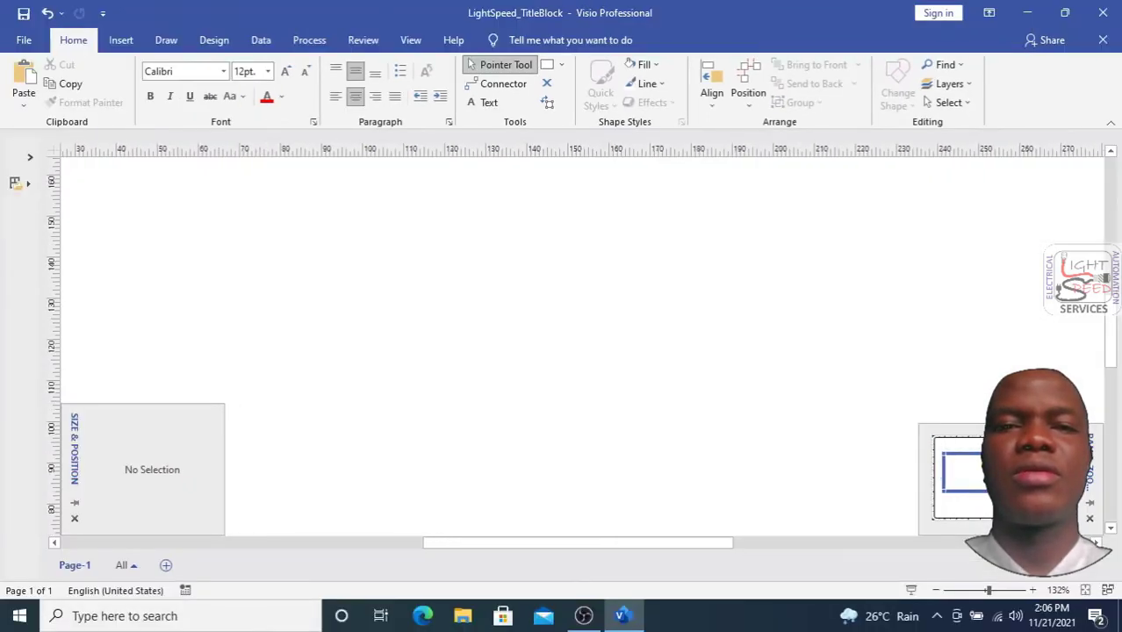
left_click_drag(988, 464, 973, 446)
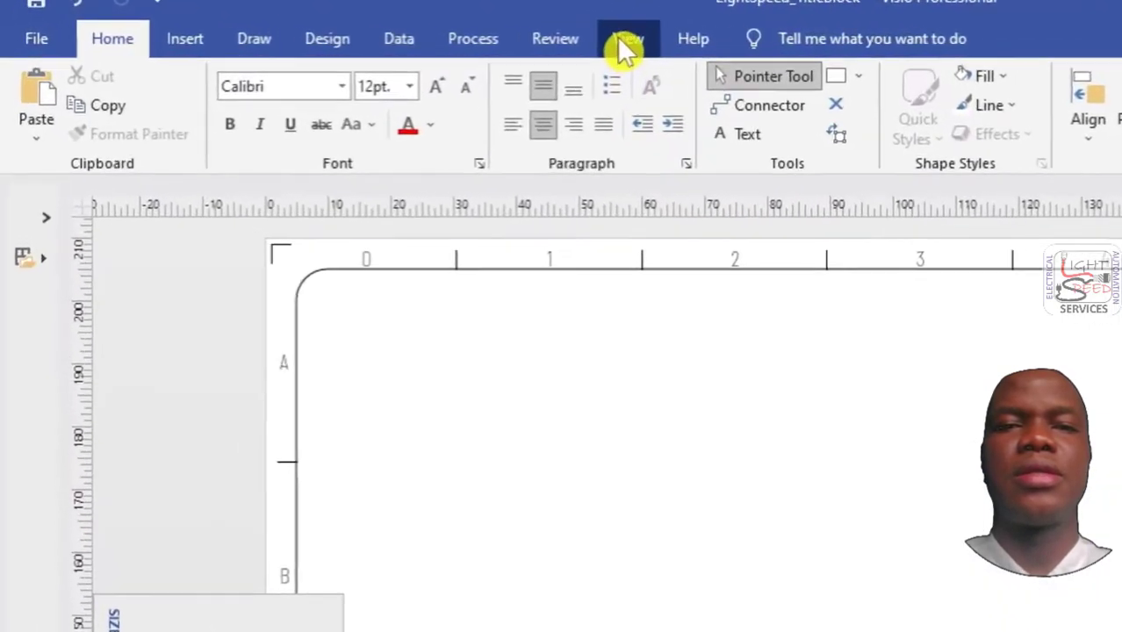
left_click(413, 40)
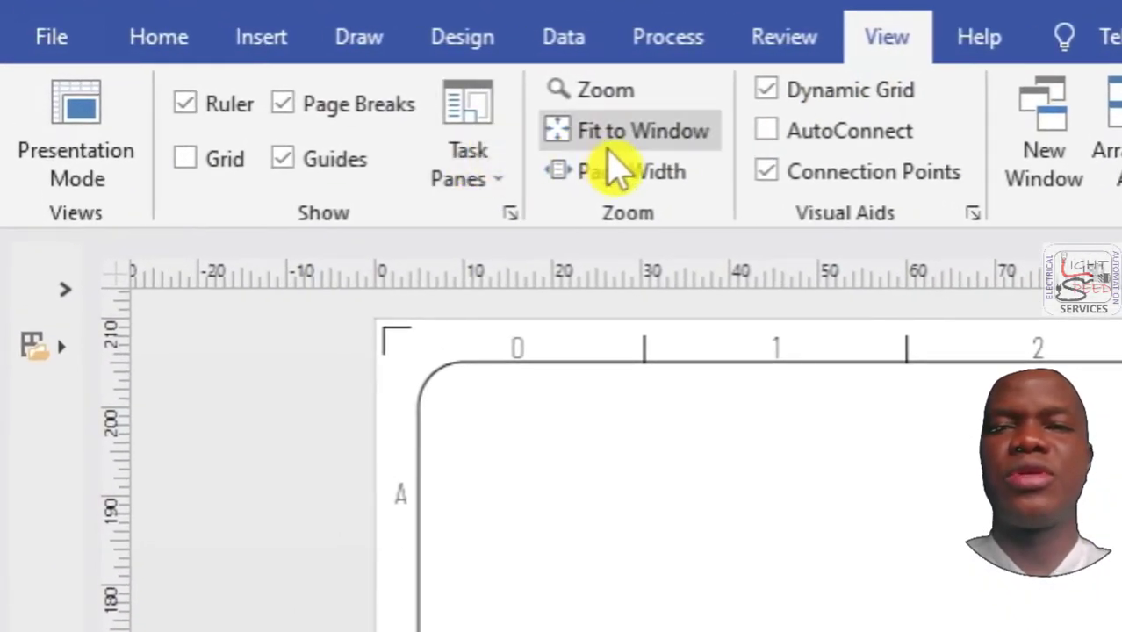
left_click(51, 114)
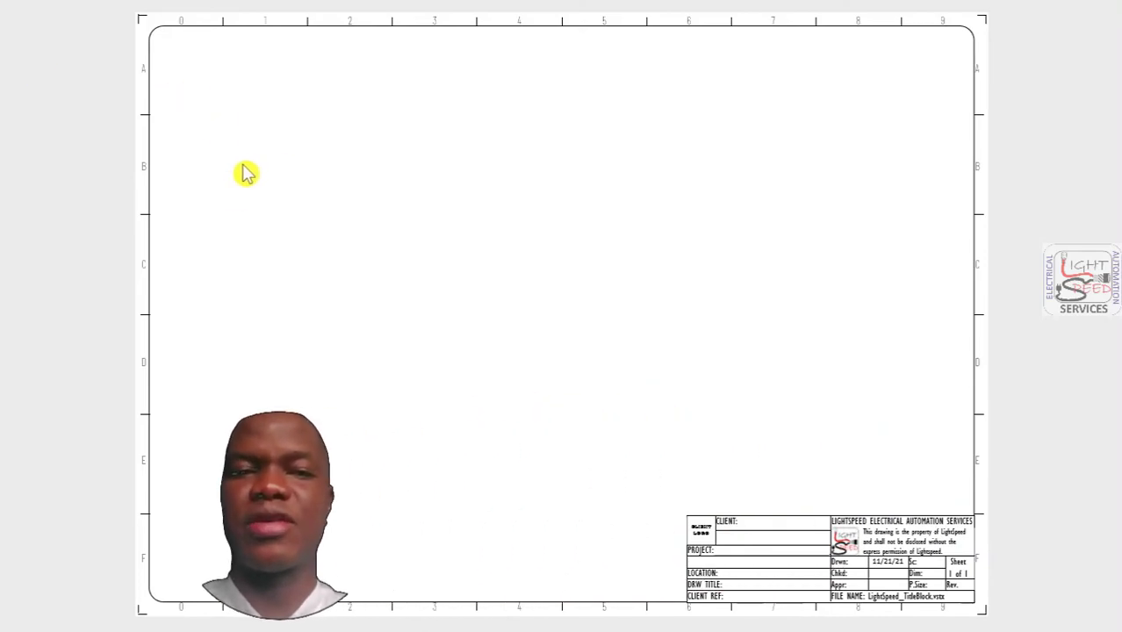
key("Escape")
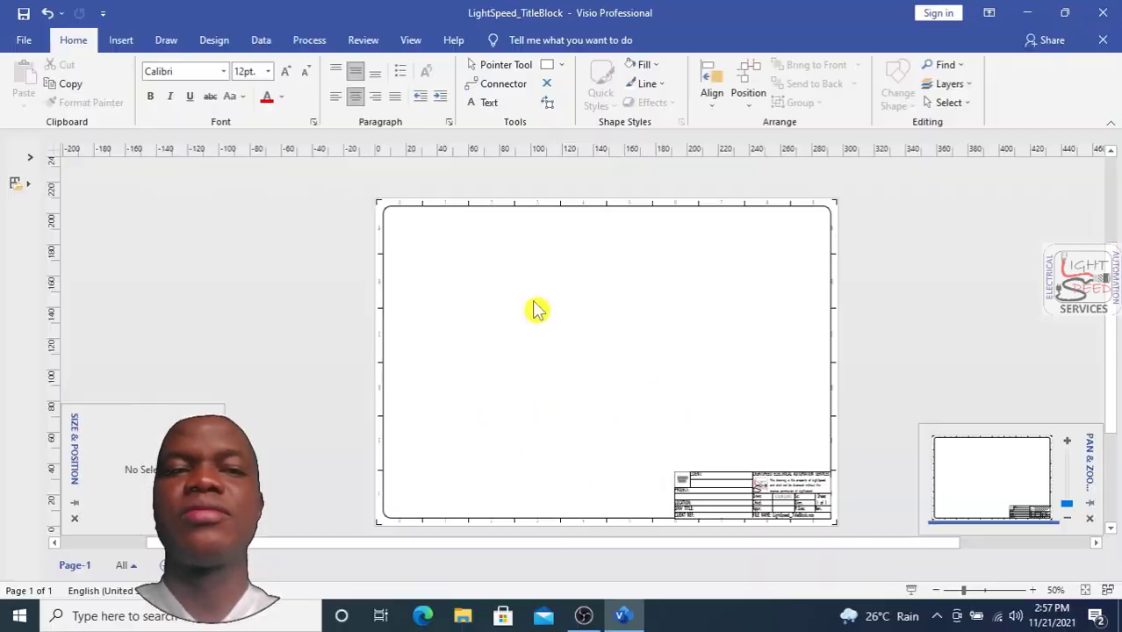
Step: Save the finished template with its locked border labels
left_click(26, 40)
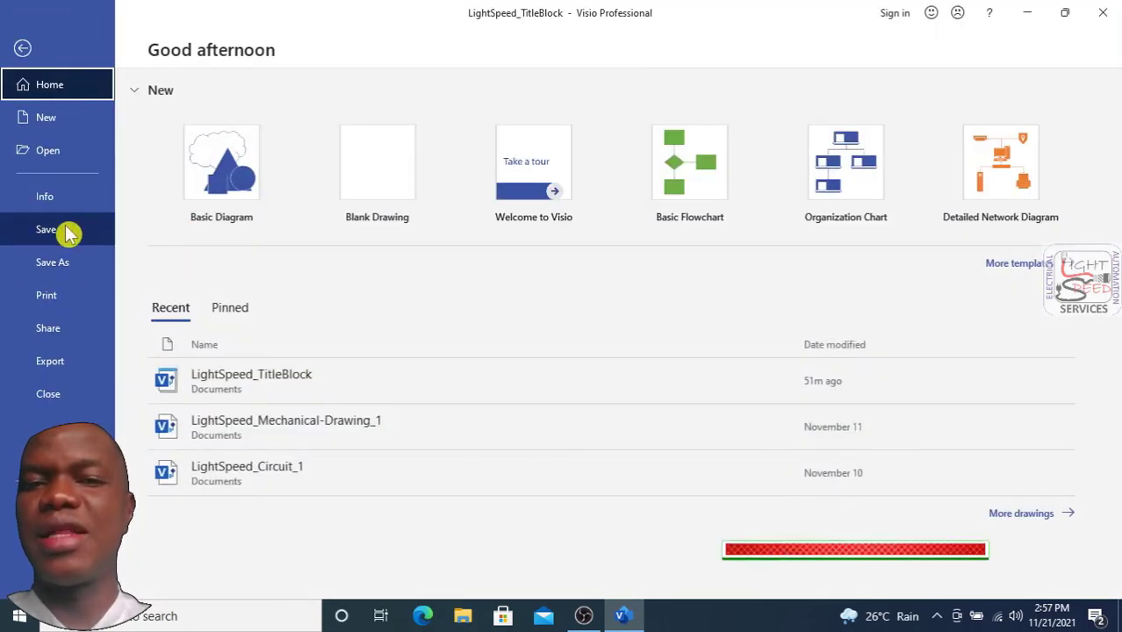
left_click(69, 233)
Step: Check the file type that LightSpeed_TitleBlock is saved as in the Save As dialog, and return to the drawing without saving a copy
left_click(25, 42)
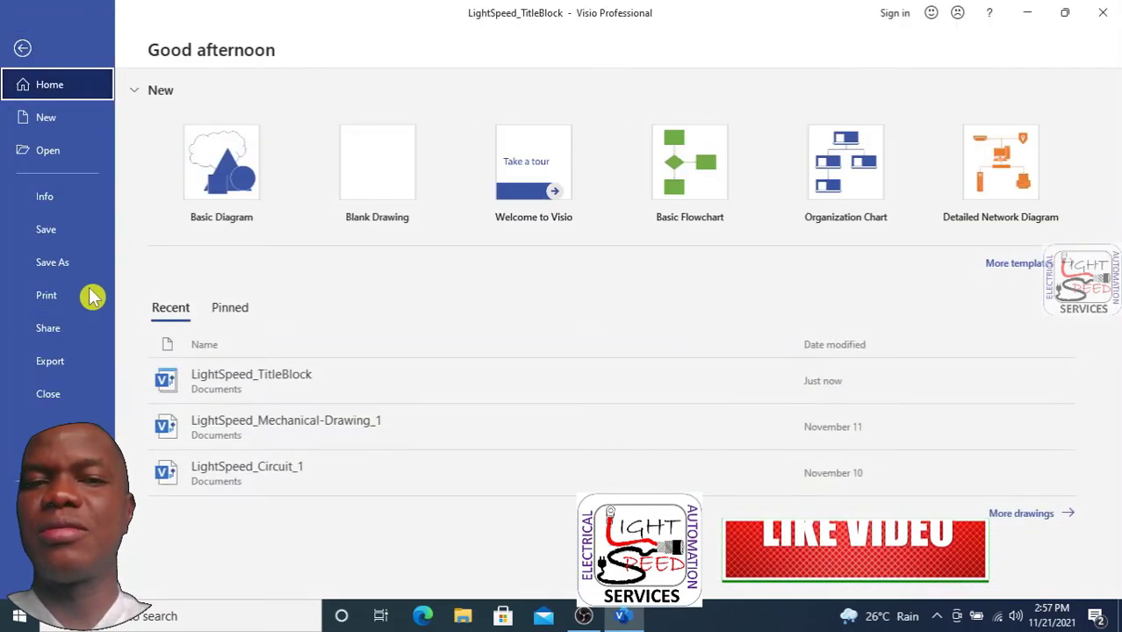
left_click(70, 260)
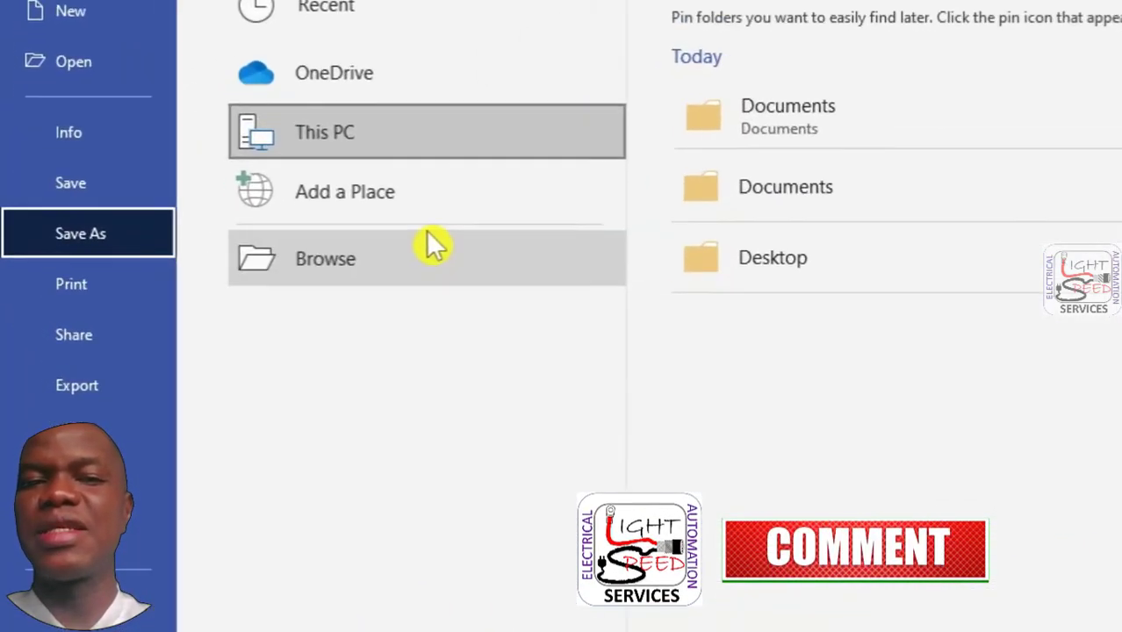
left_click(352, 257)
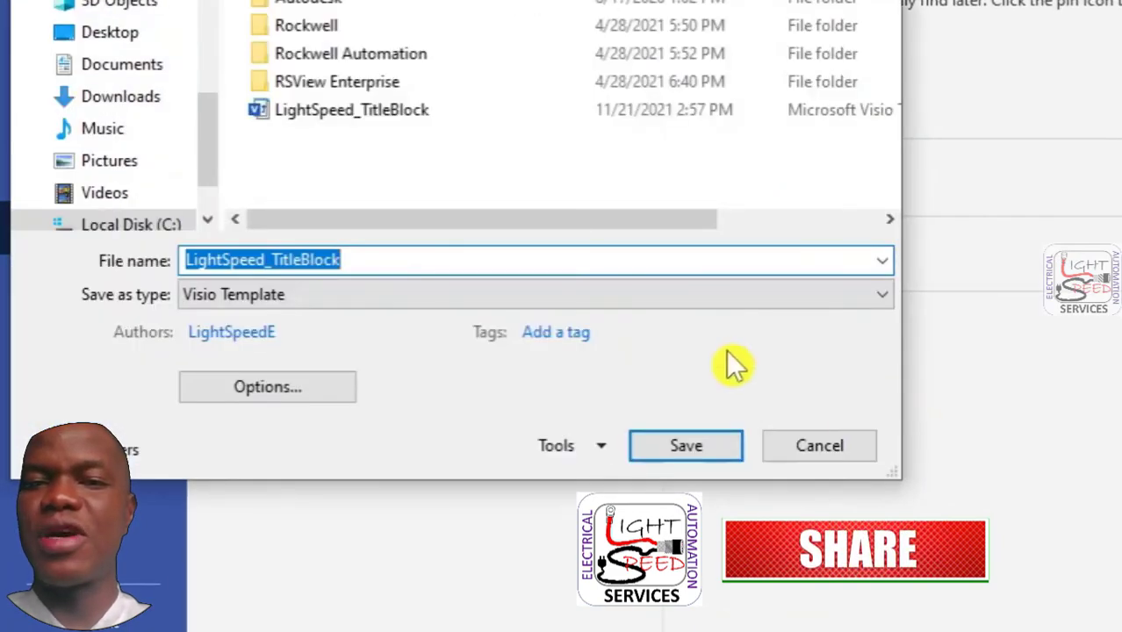
left_click(778, 294)
left_click(778, 294)
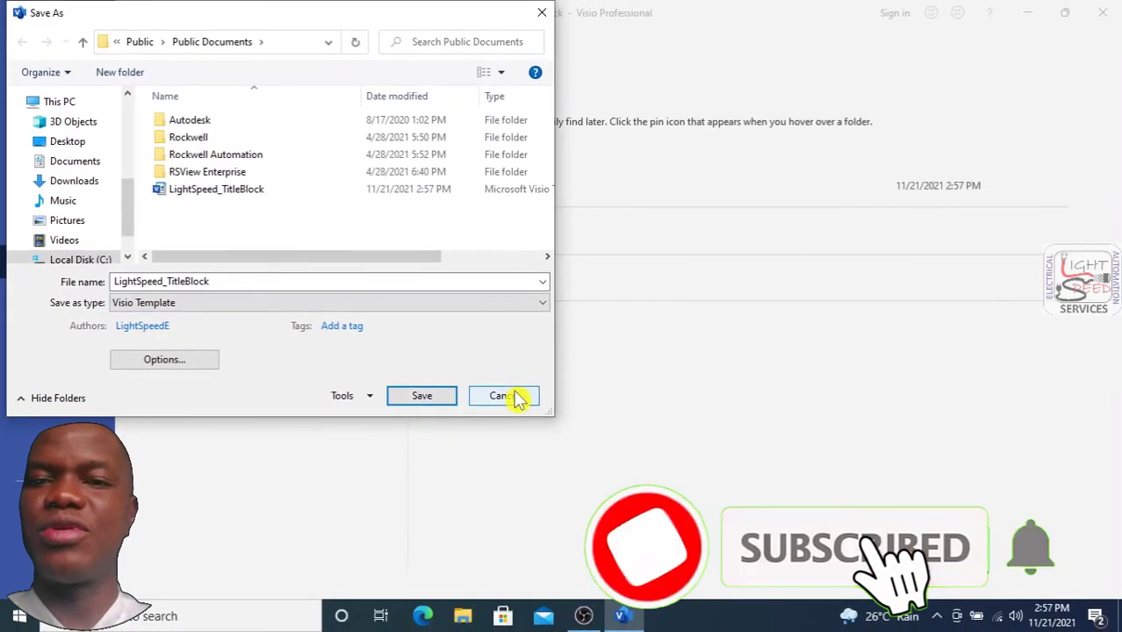
left_click(515, 396)
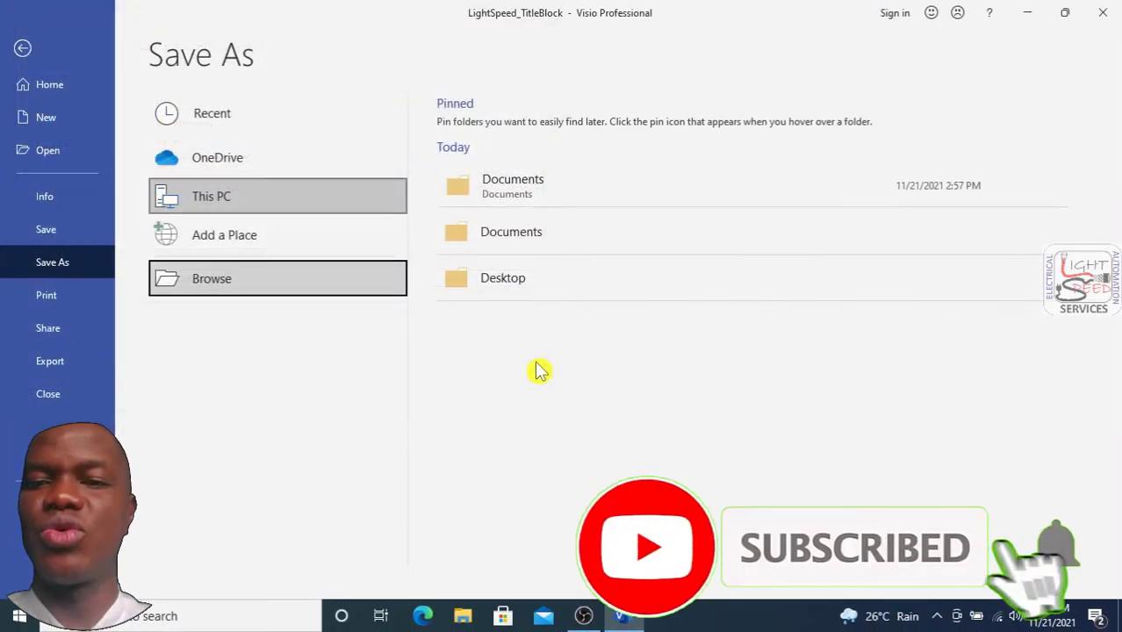
left_click(24, 48)
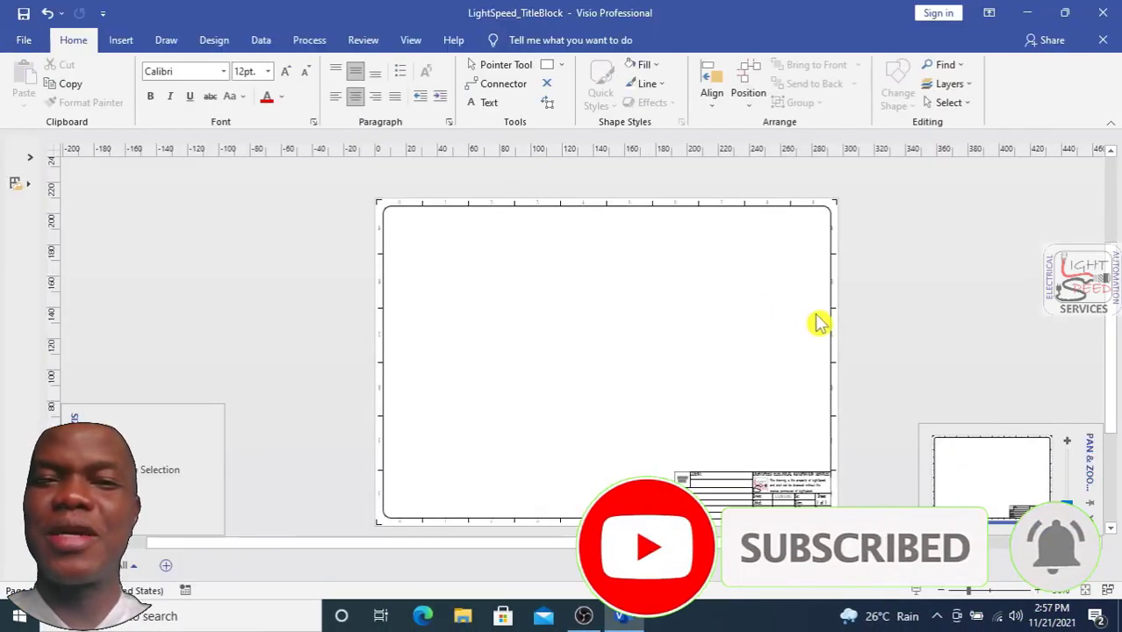